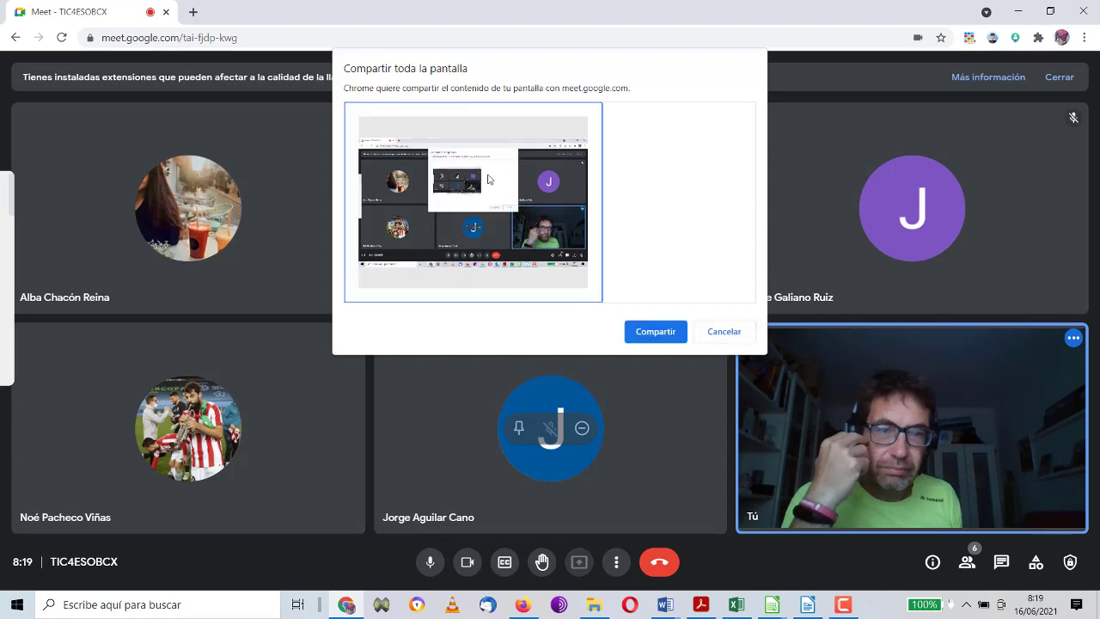
Step: Share the entire screen in Meet and minimize the call window so Calc shows
click(636, 331)
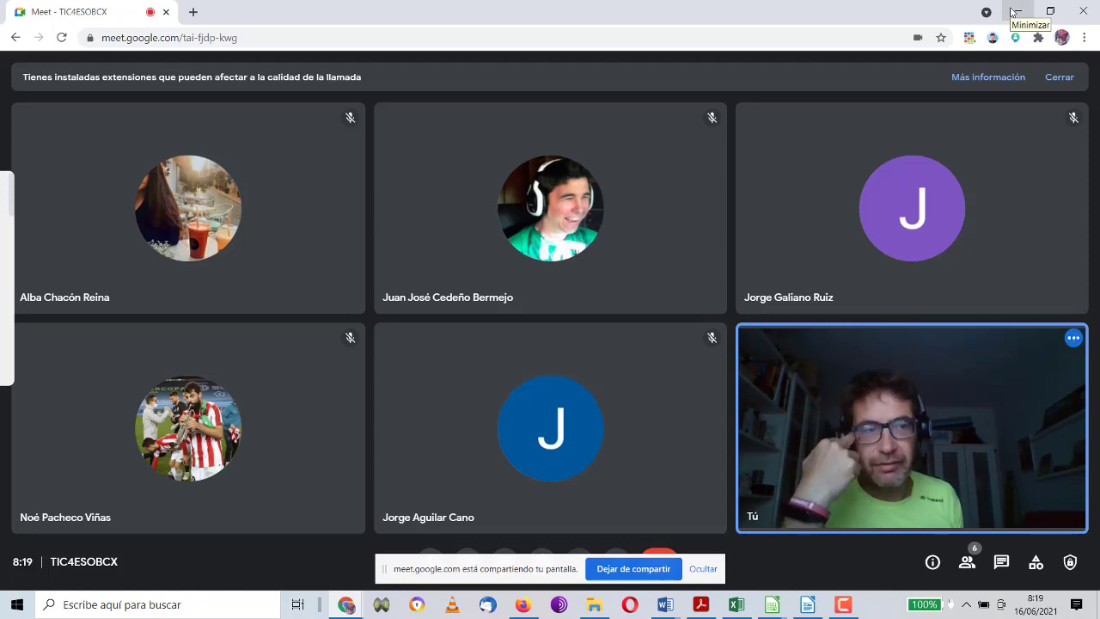
click(1012, 12)
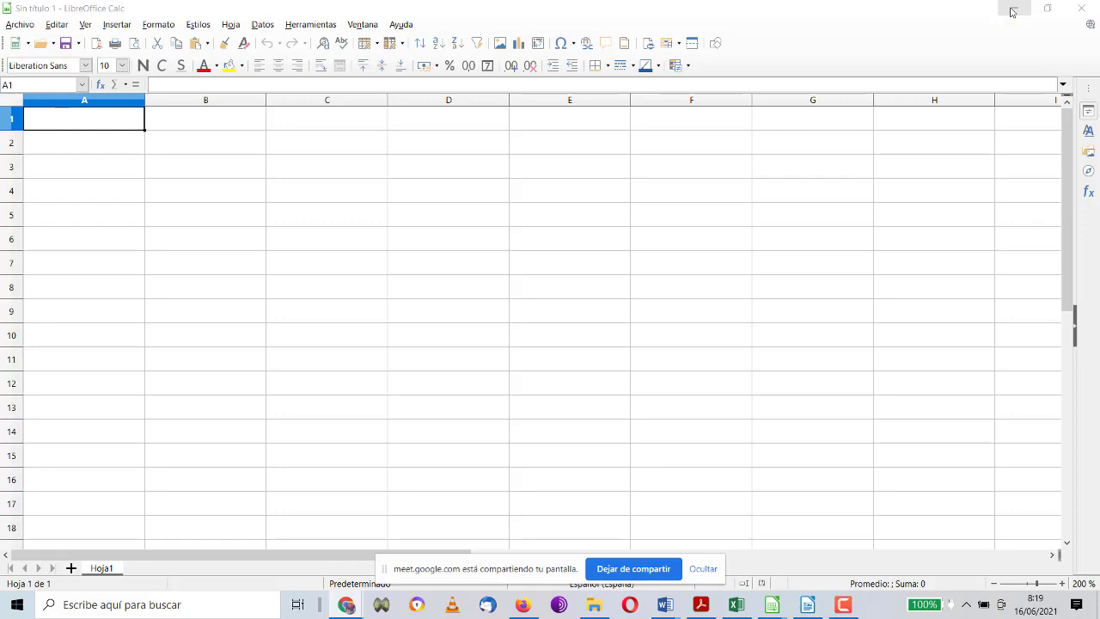
click(446, 179)
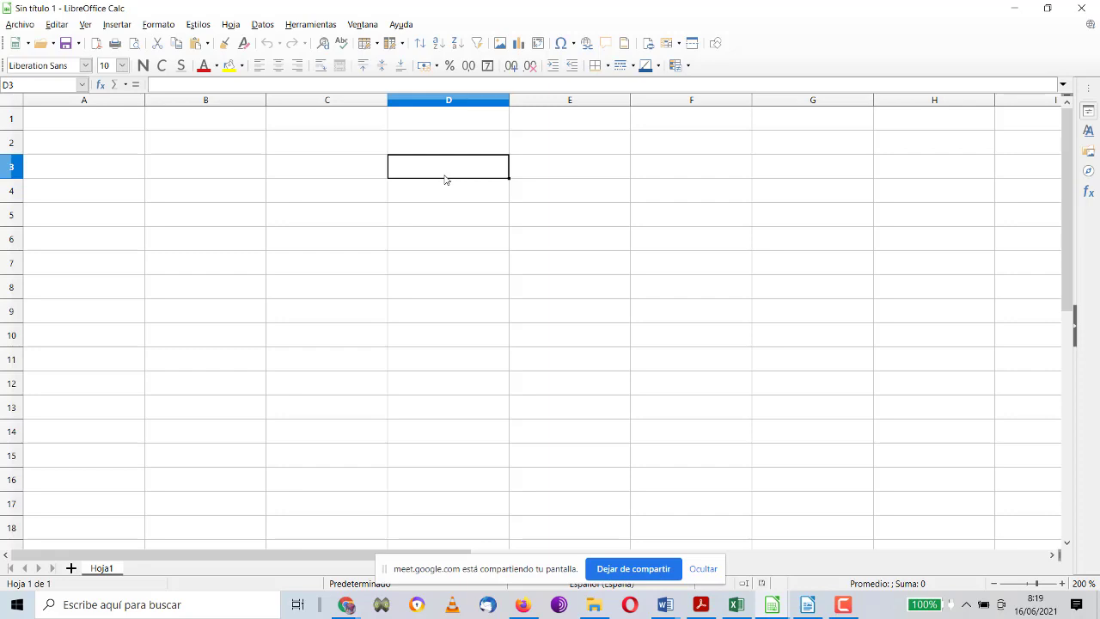
click(327, 217)
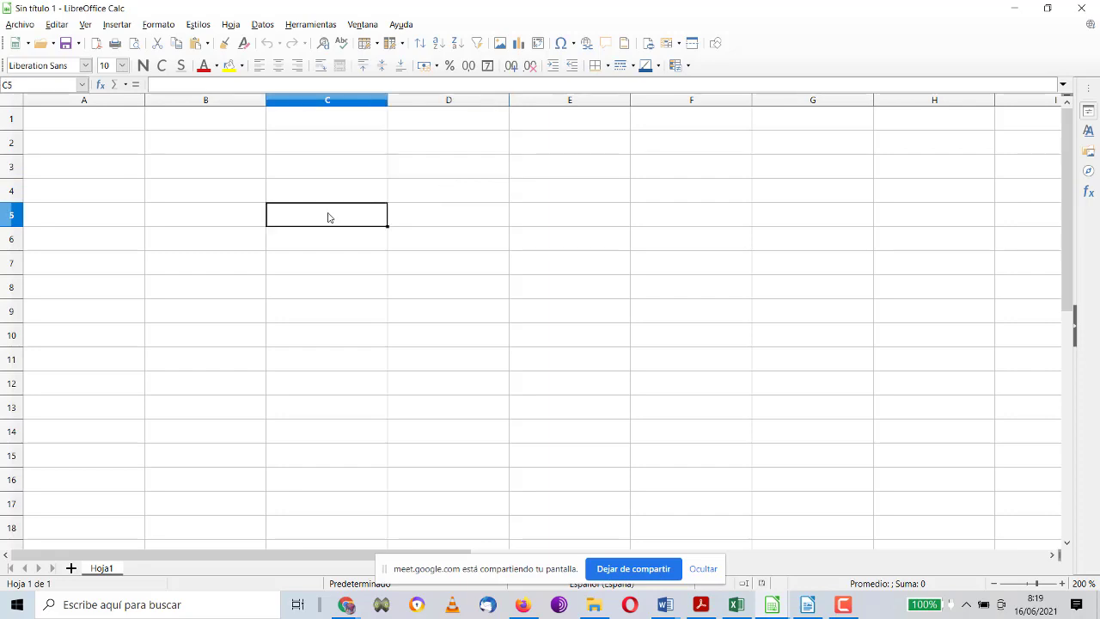
click(180, 176)
click(77, 128)
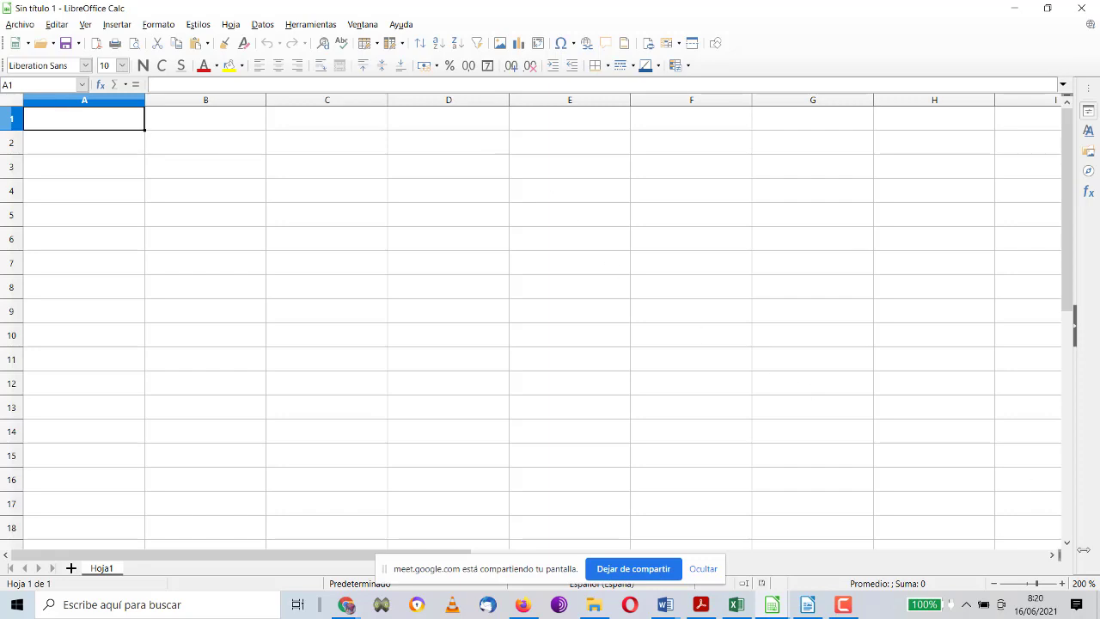
click(1063, 583)
click(1063, 584)
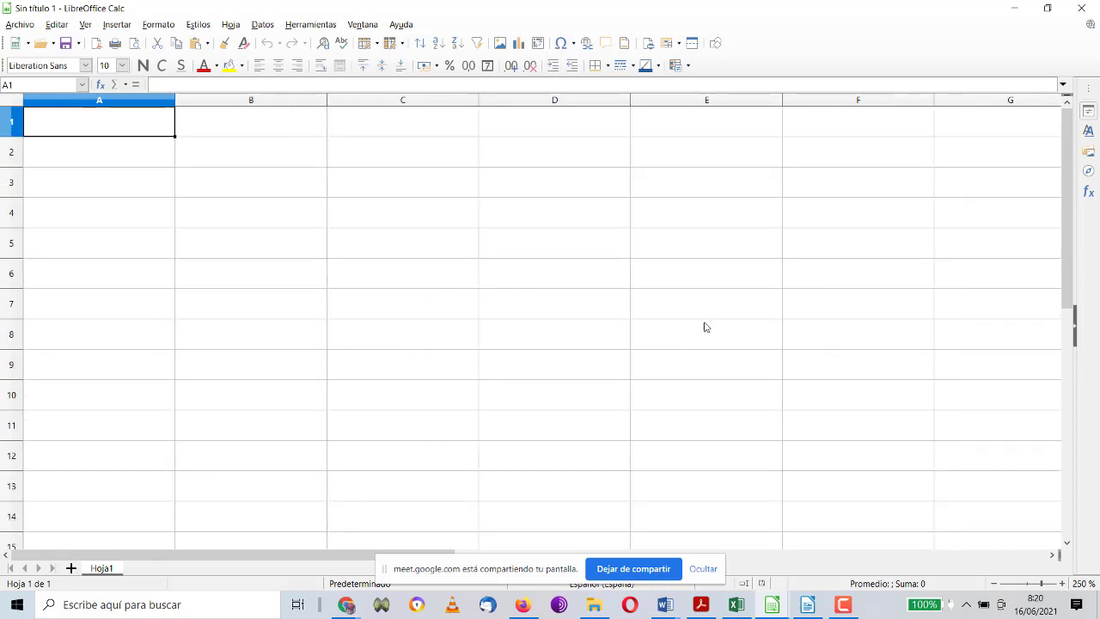
click(193, 157)
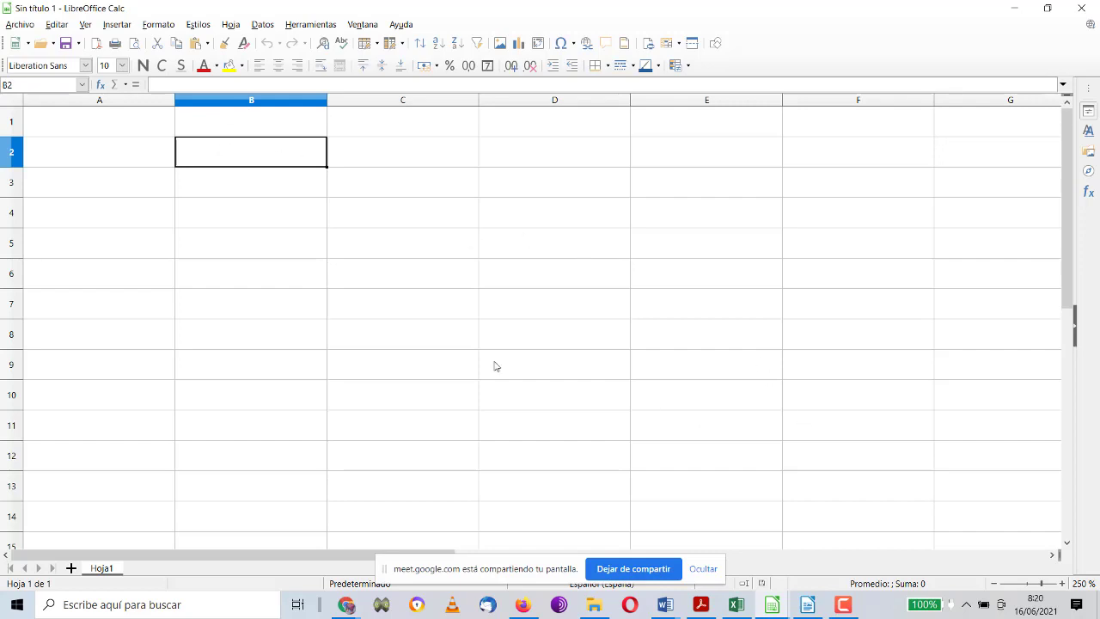
click(284, 226)
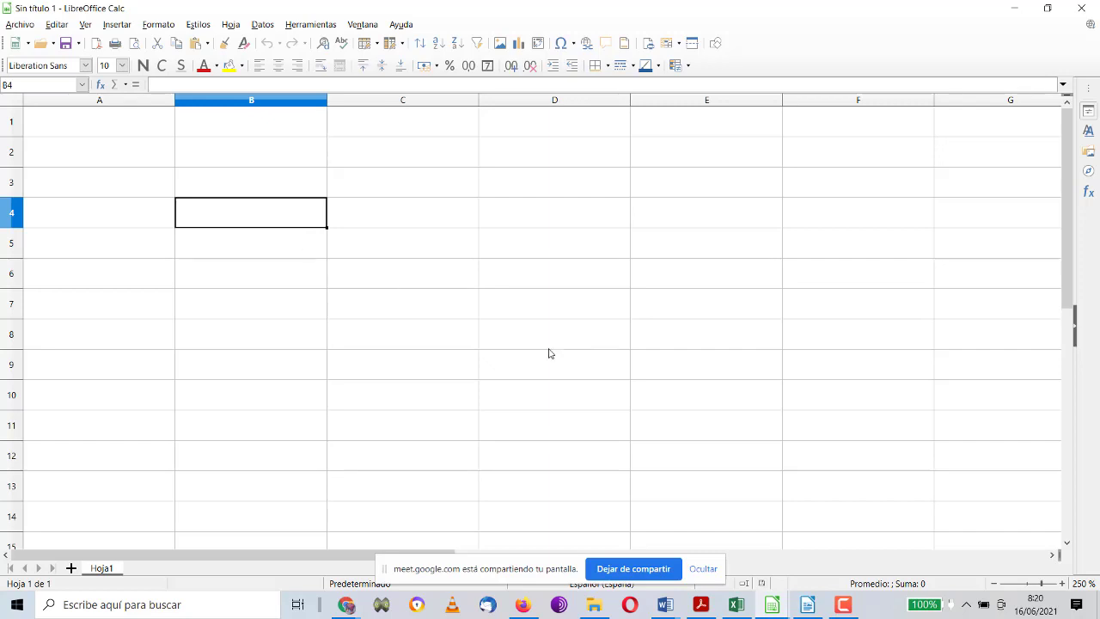
click(995, 584)
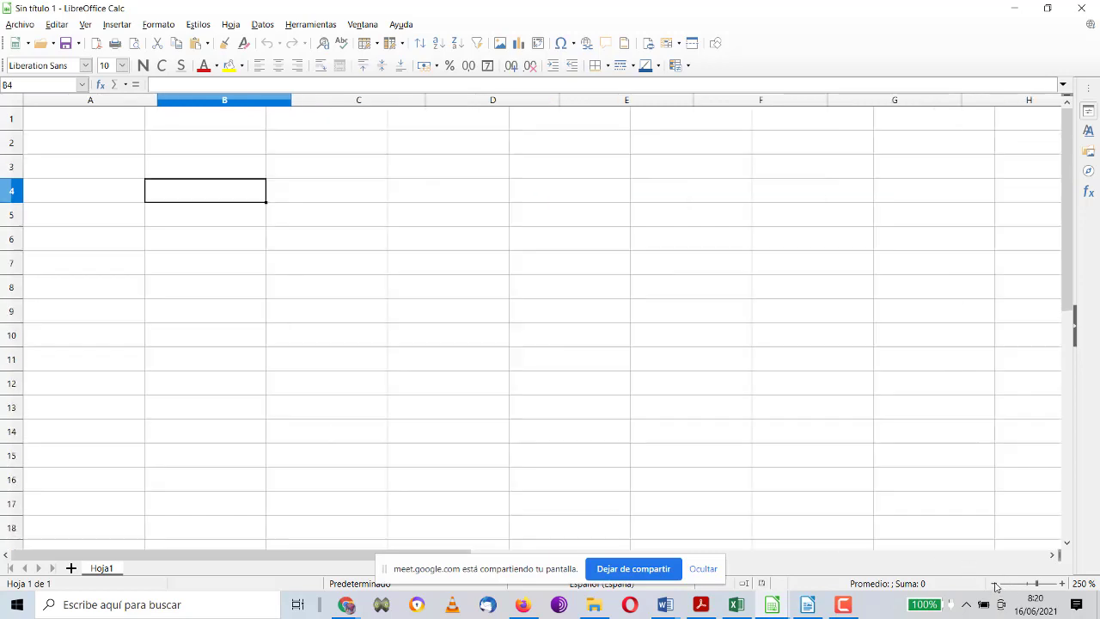
click(298, 209)
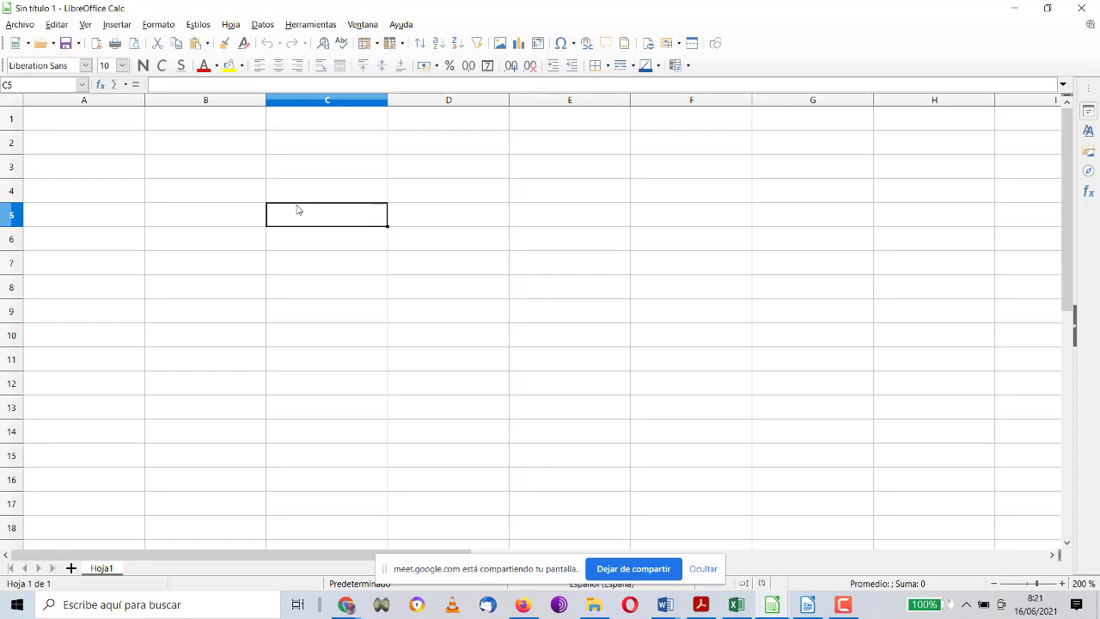
click(246, 129)
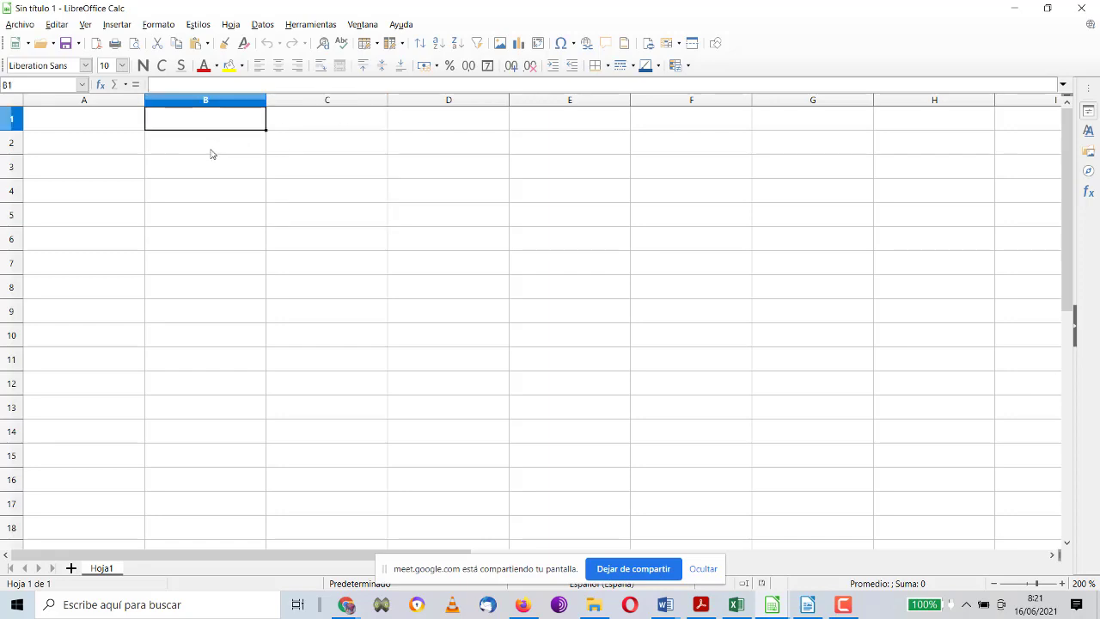
drag(424, 563, 670, 489)
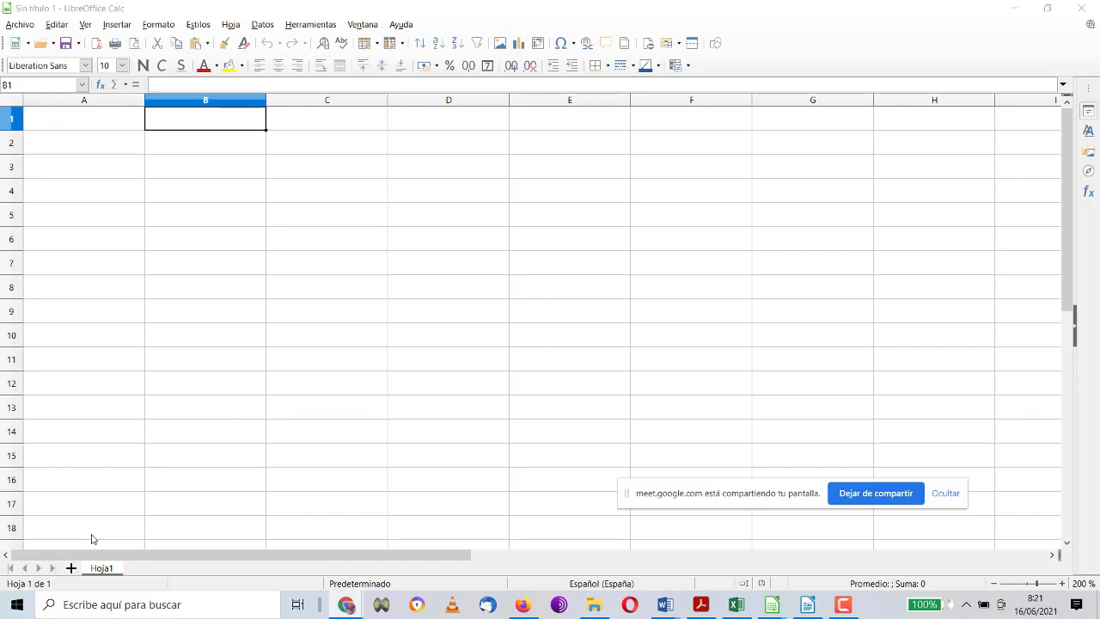
click(219, 284)
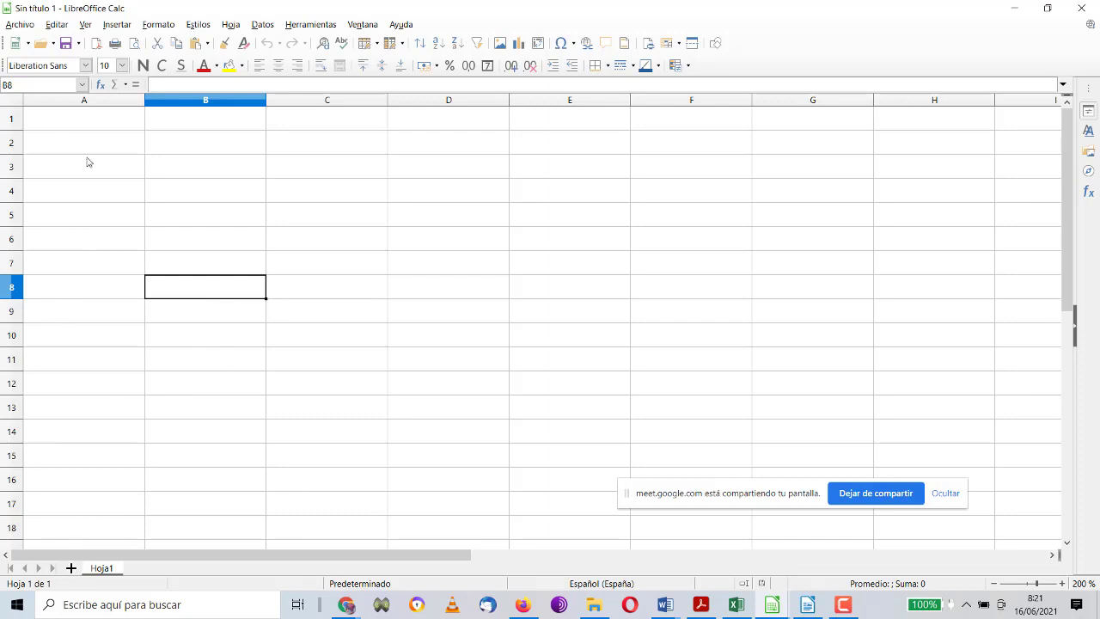
click(113, 124)
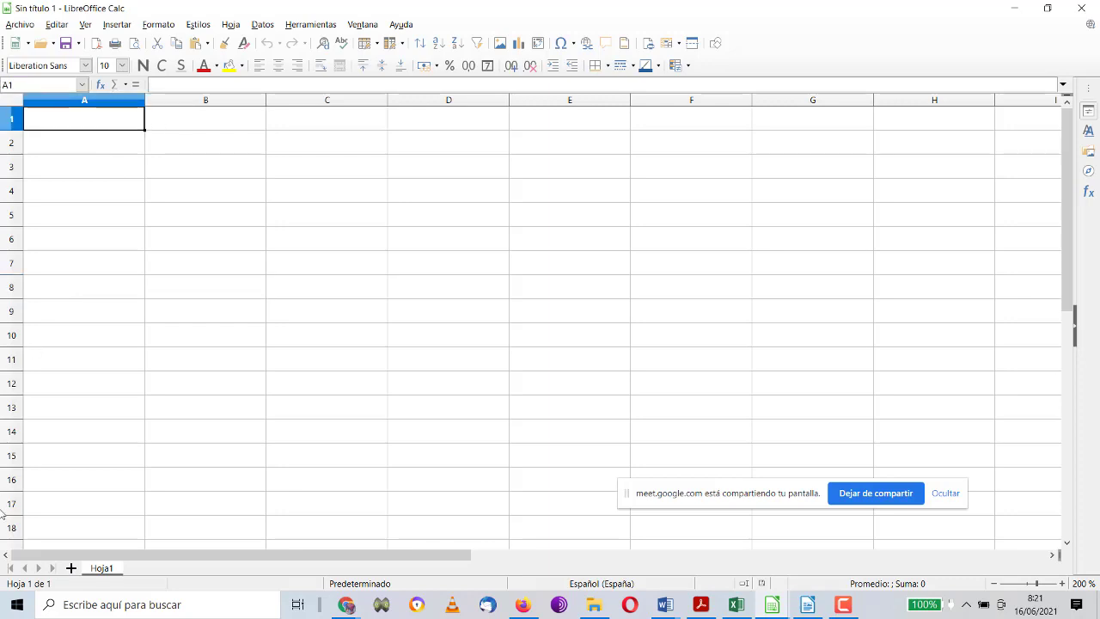
Step: Rename the Hoja1 sheet to HorasExtra
right_click(107, 571)
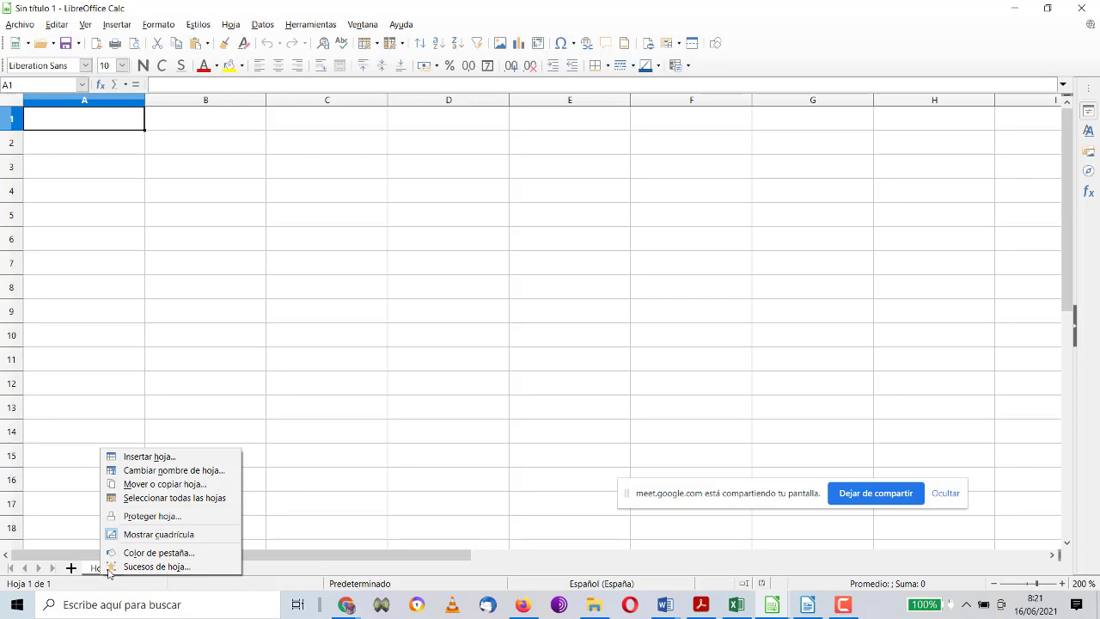
click(151, 471)
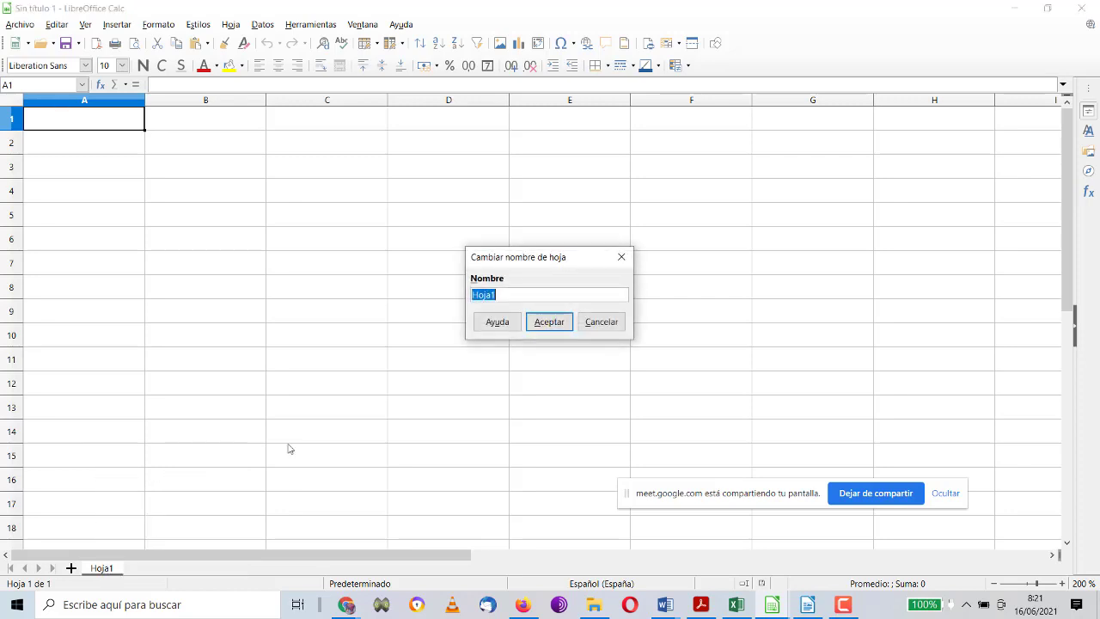
text(HorasExtra)
key(Return)
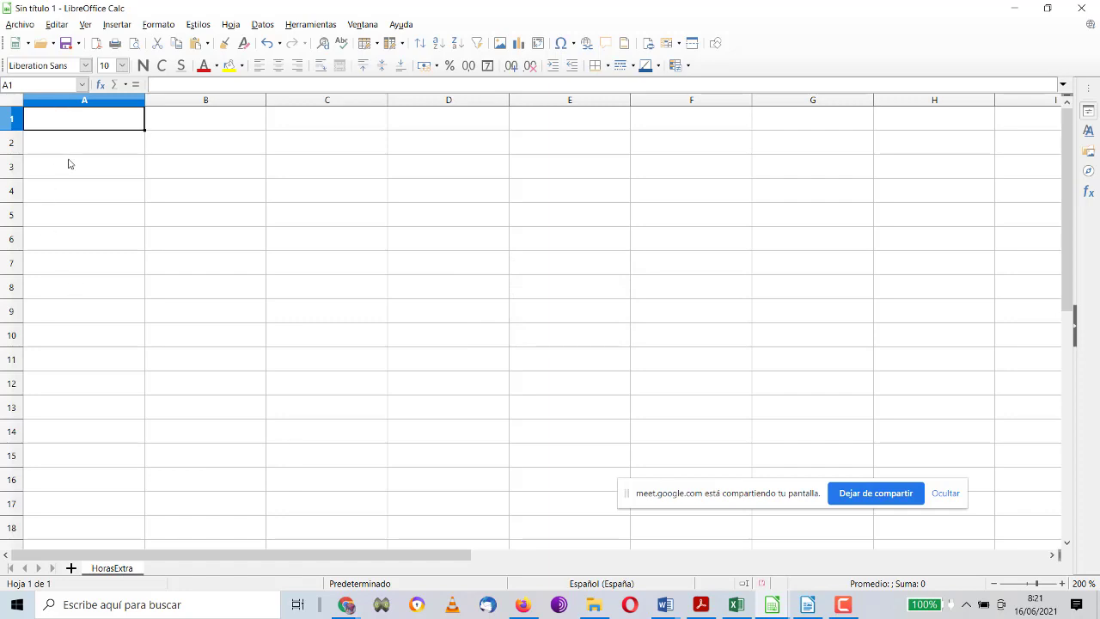
Step: Enter headers Apellidos and Nombre in A1:B1 and the first worker's surname and first name
text(Apellidos)
key(Tab)
text(Nomb)
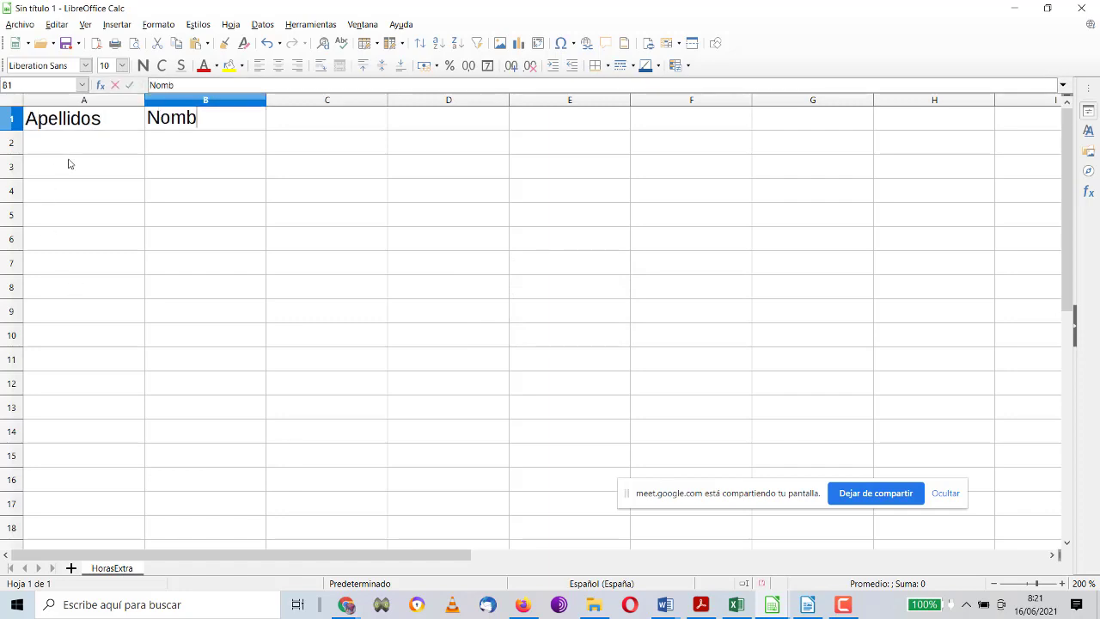
text(re)
key(Return)
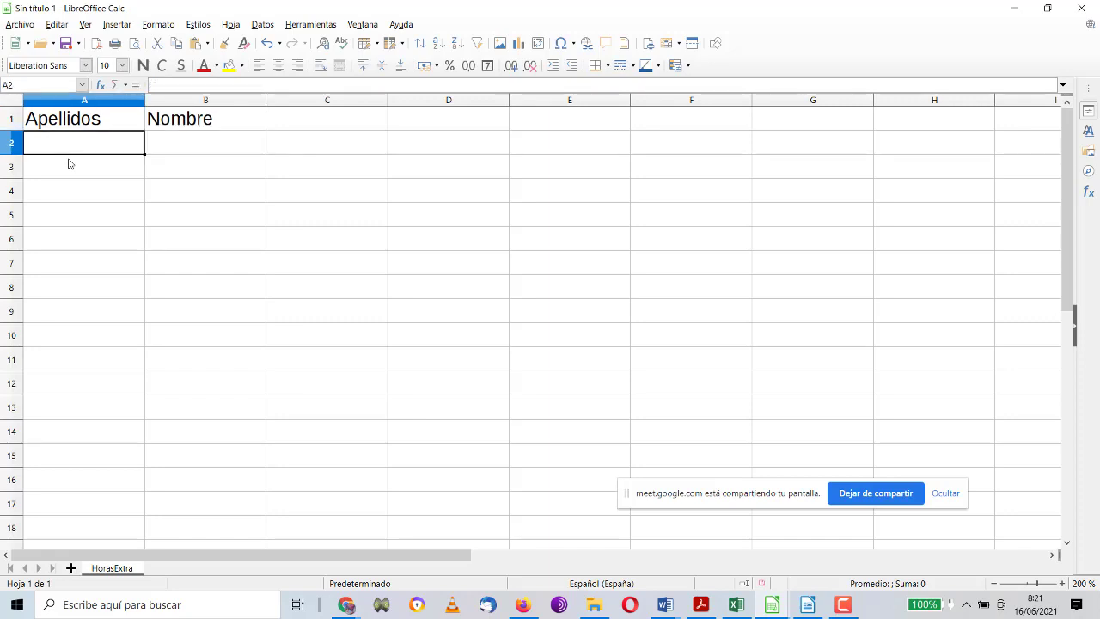
text(Pérez)
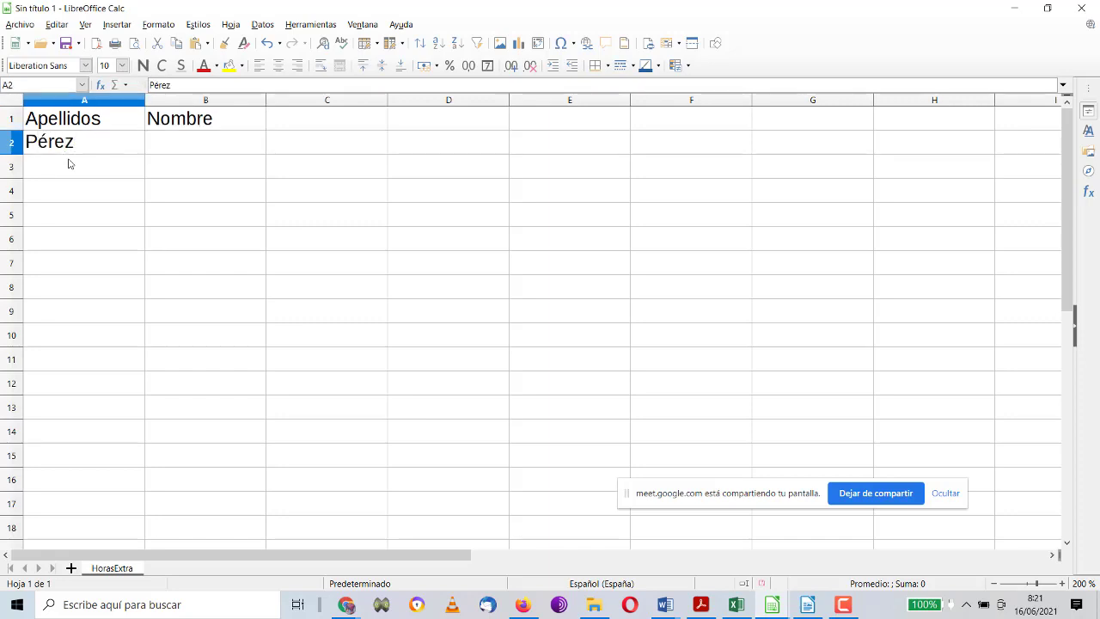
key(Tab)
text(Juan)
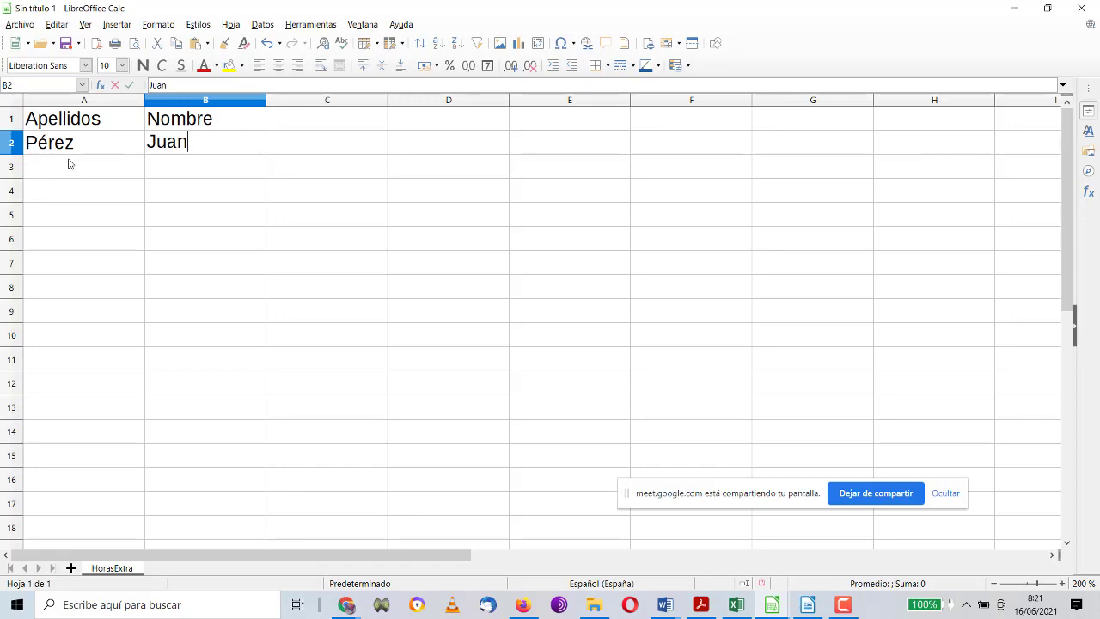
key(Return)
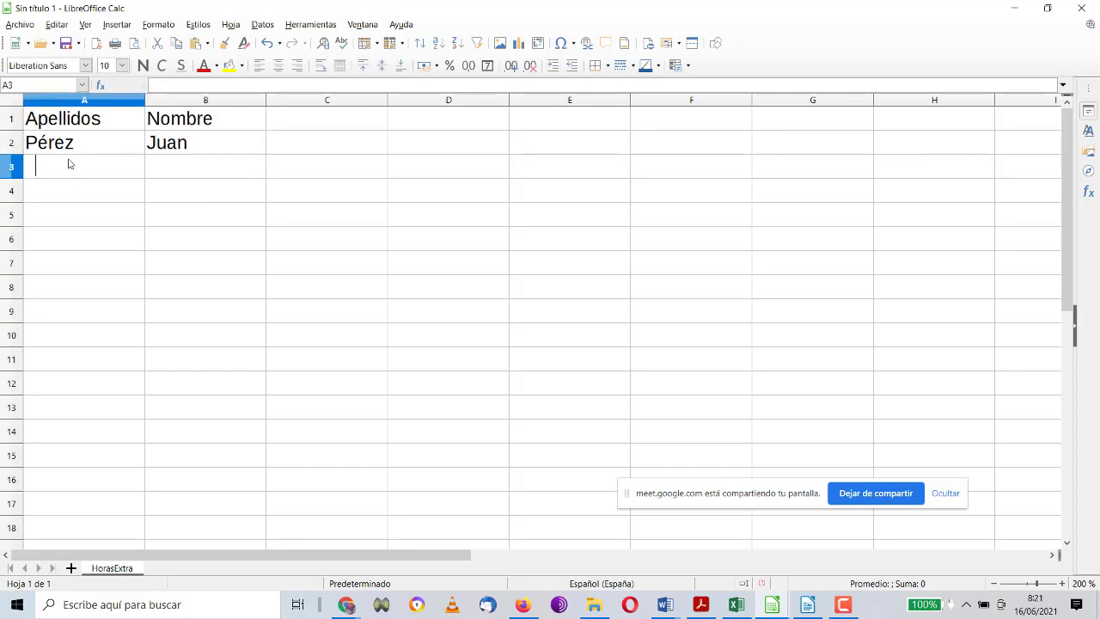
Step: Enter the surnames and first names of the workers in rows 3 and 4
key(Tab)
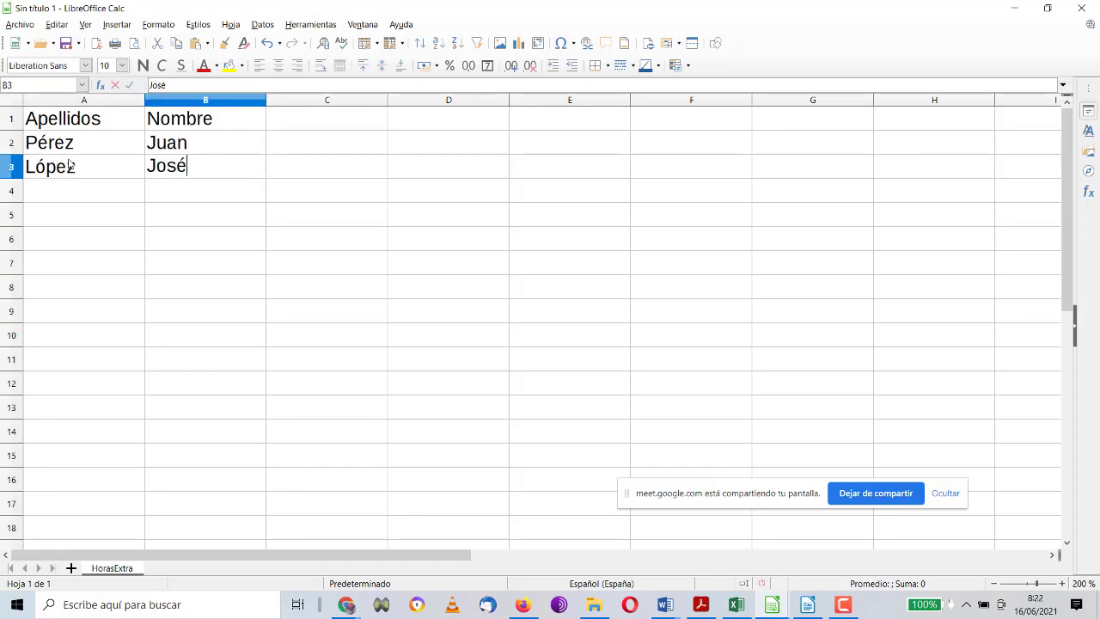
key(Return)
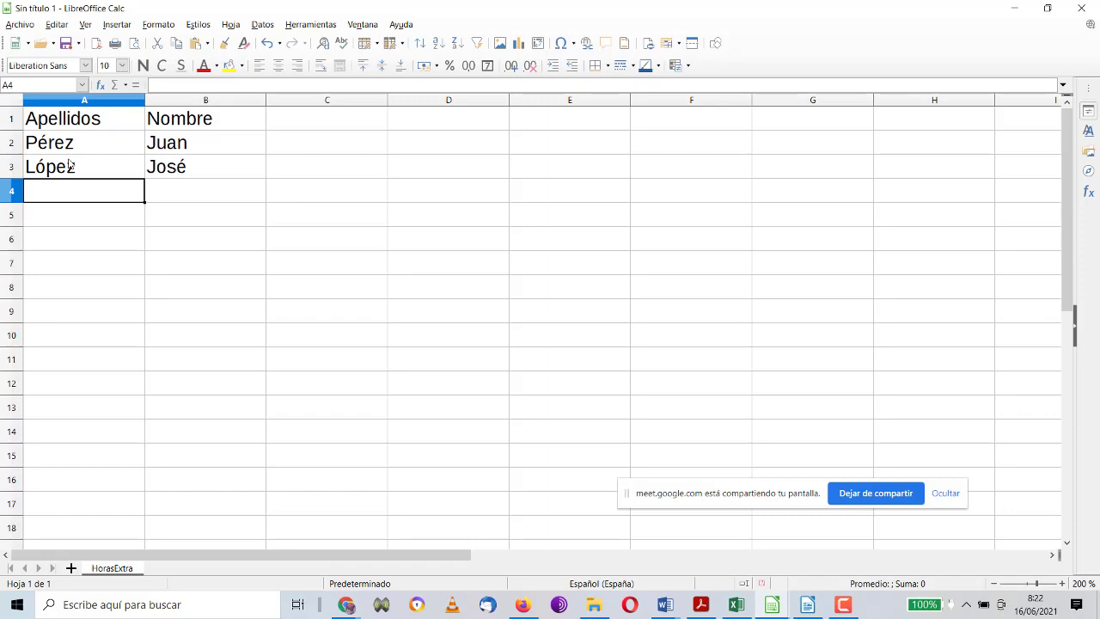
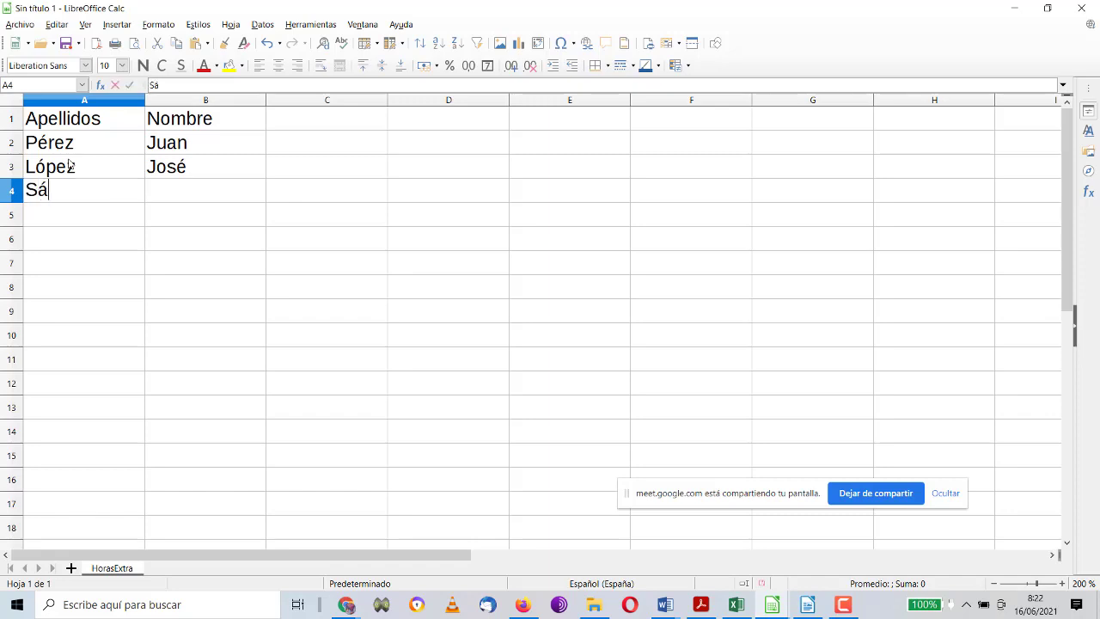
key(Tab)
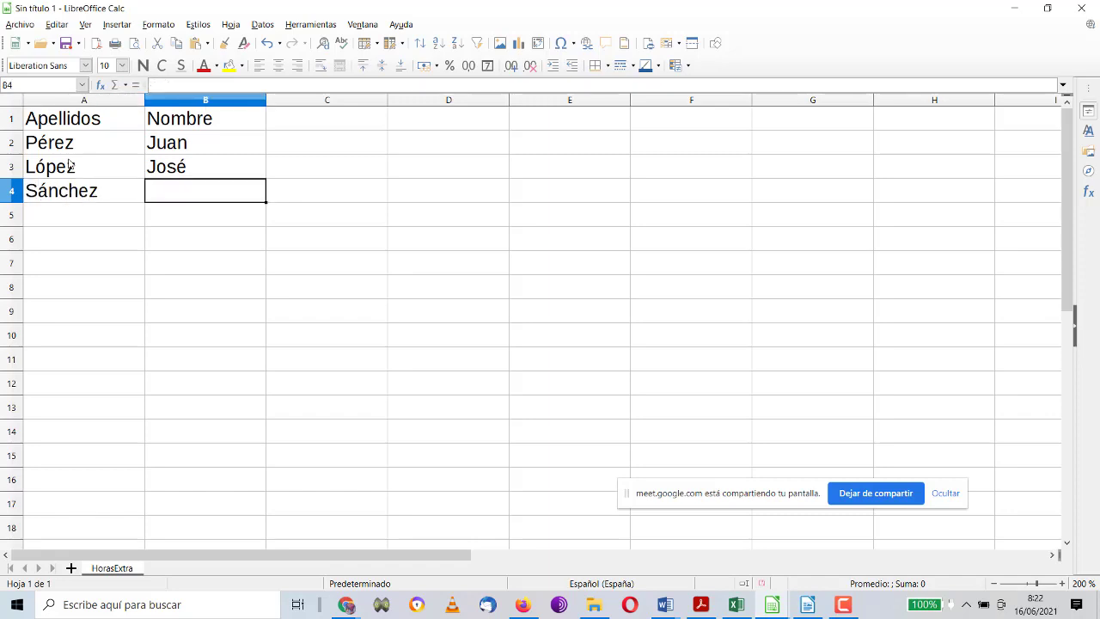
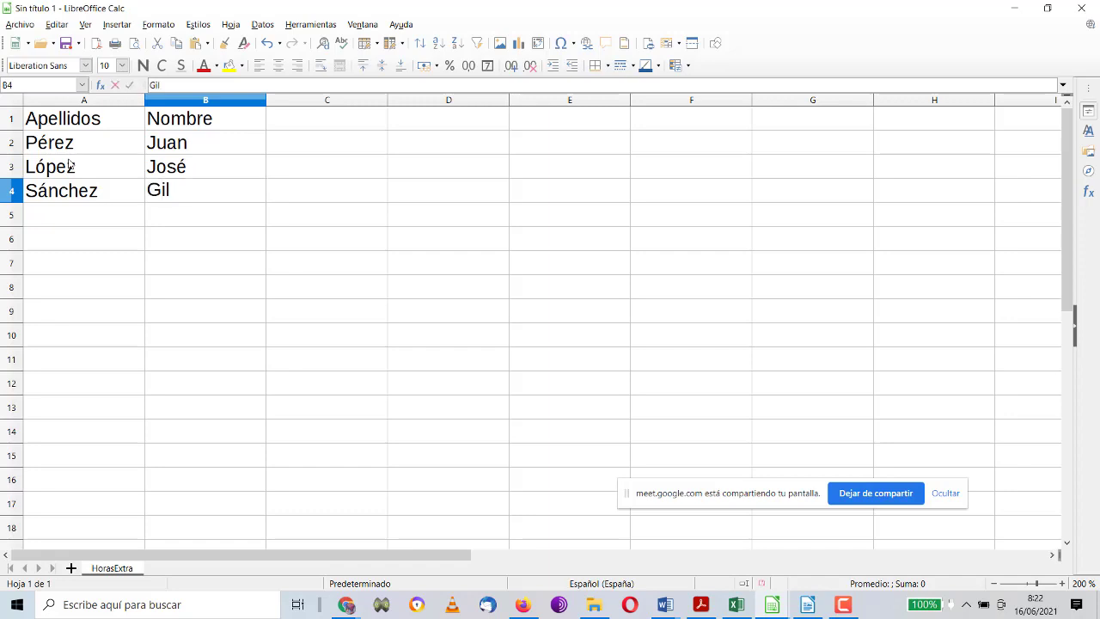
key(Return)
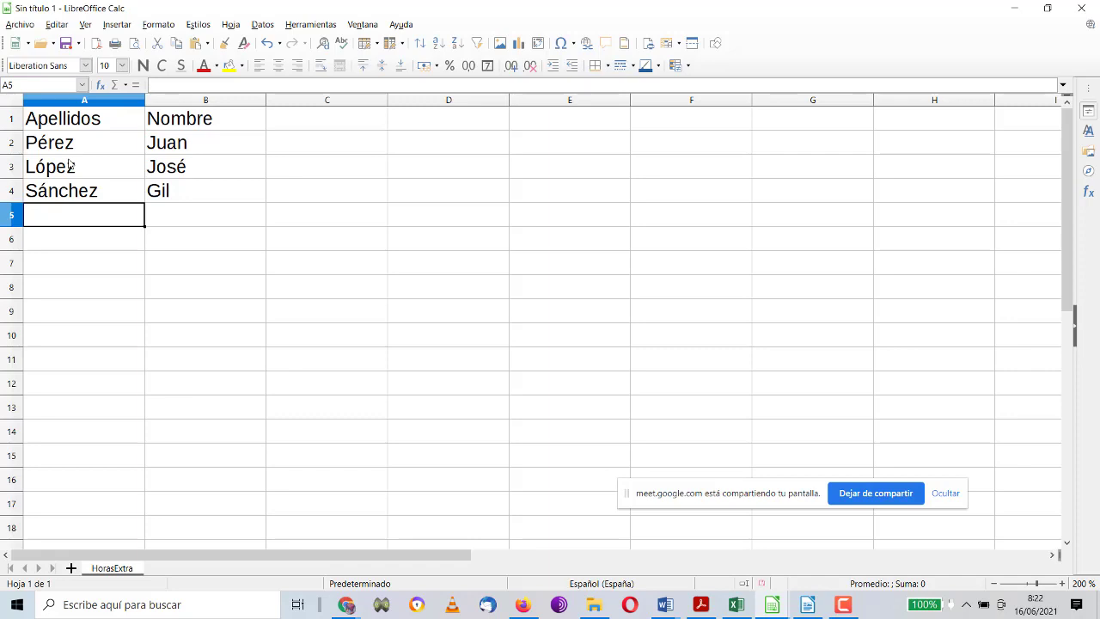
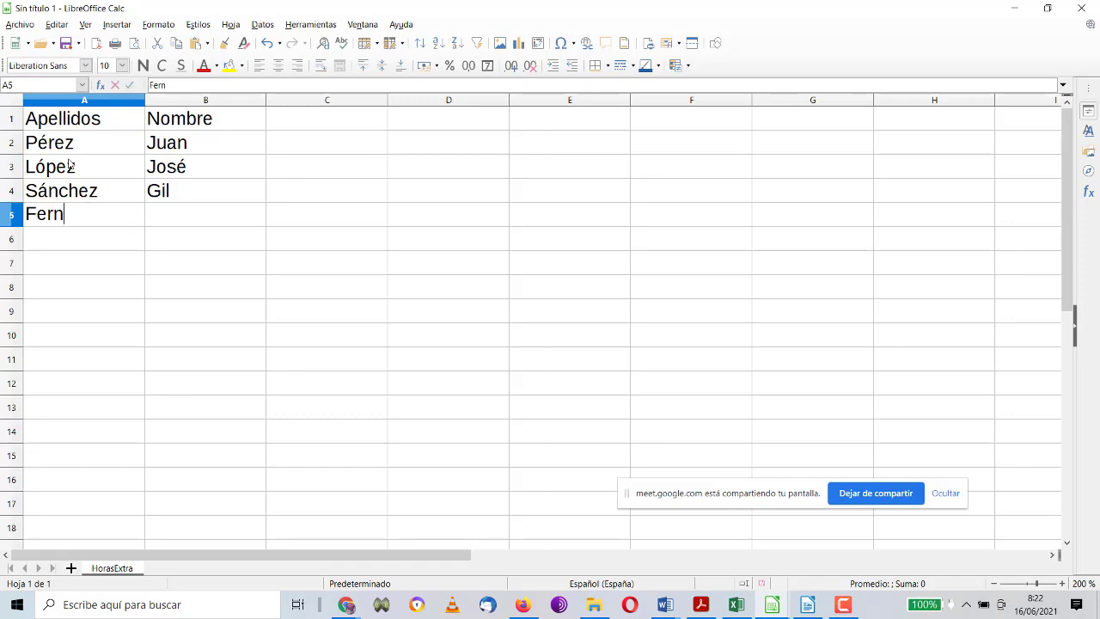
Step: Enter the surnames and first names of the workers in rows 5 and 6
key(Tab)
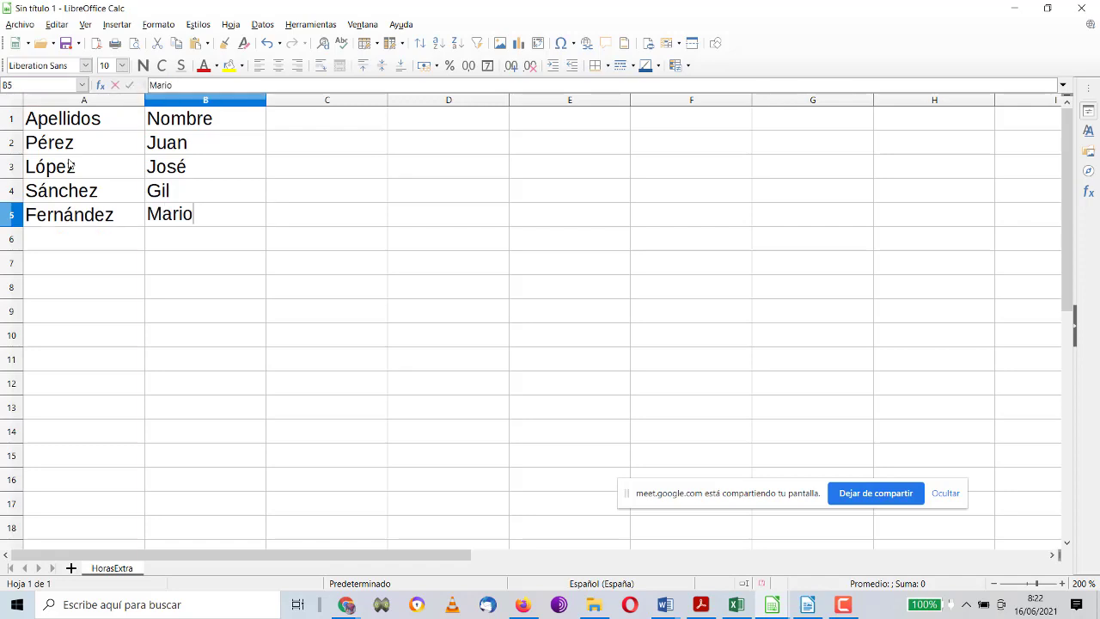
key(Return)
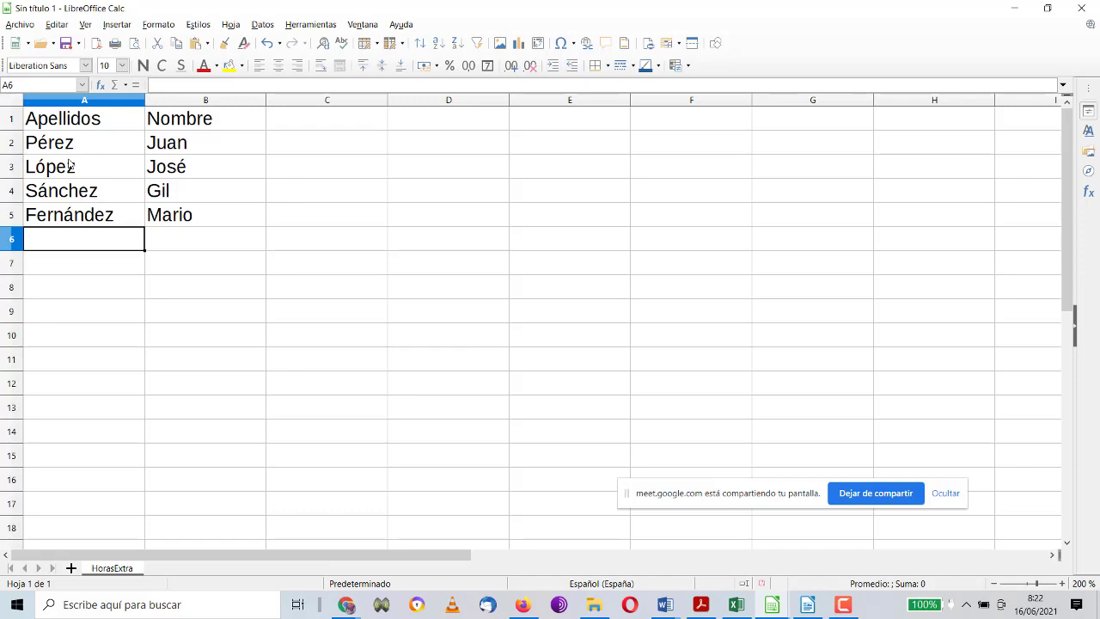
key(Tab)
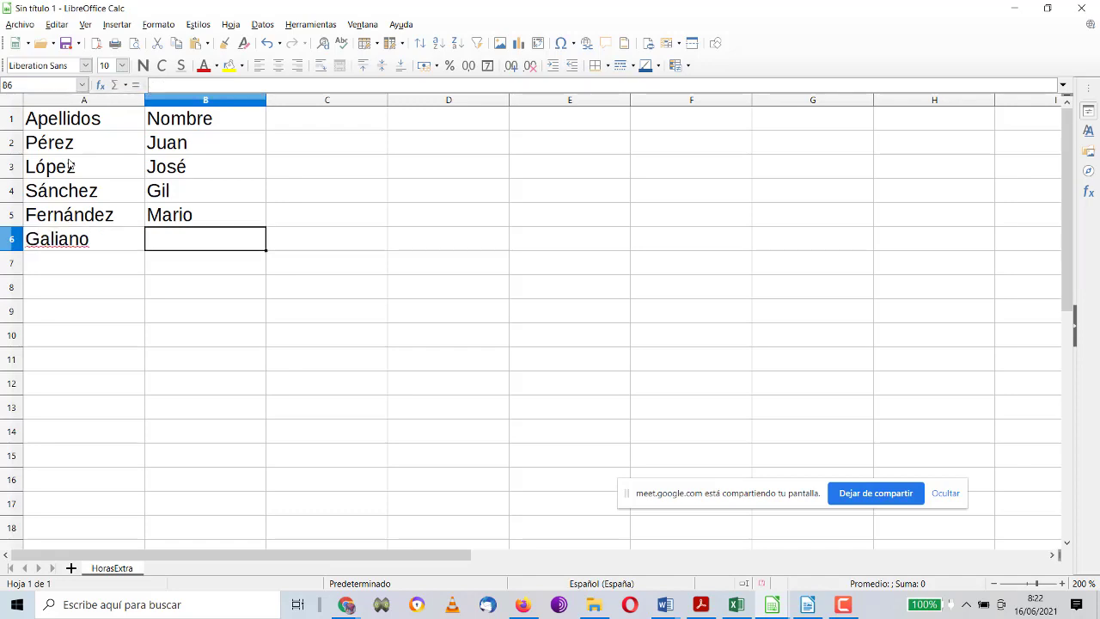
key(Return)
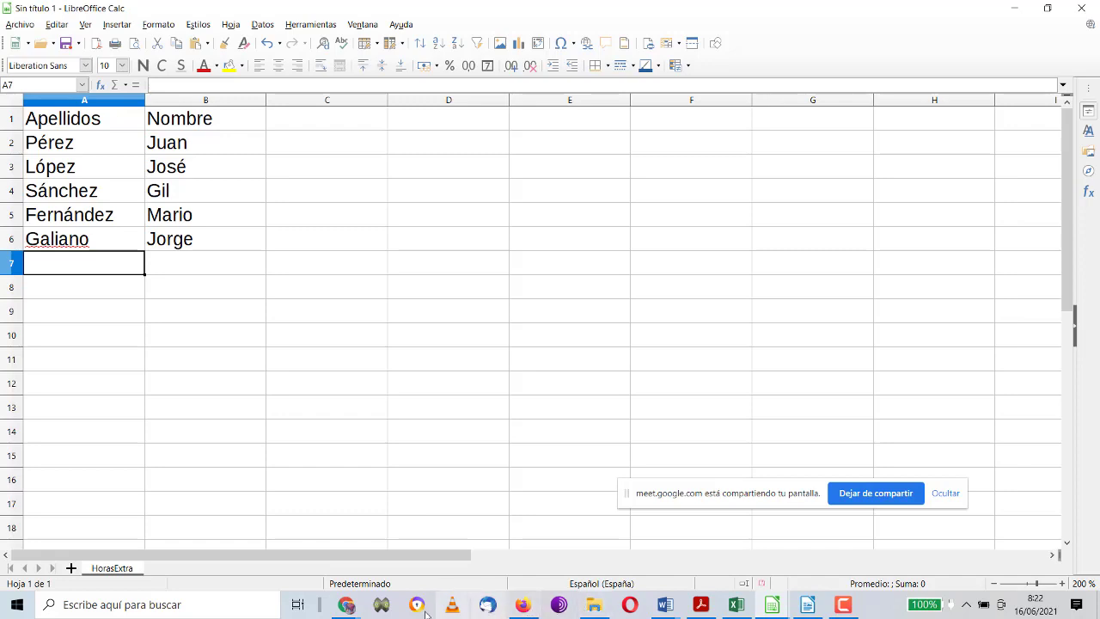
Step: Bring the Meet call window forward, then minimize it to return to Calc
mouse_move(348, 606)
click(270, 533)
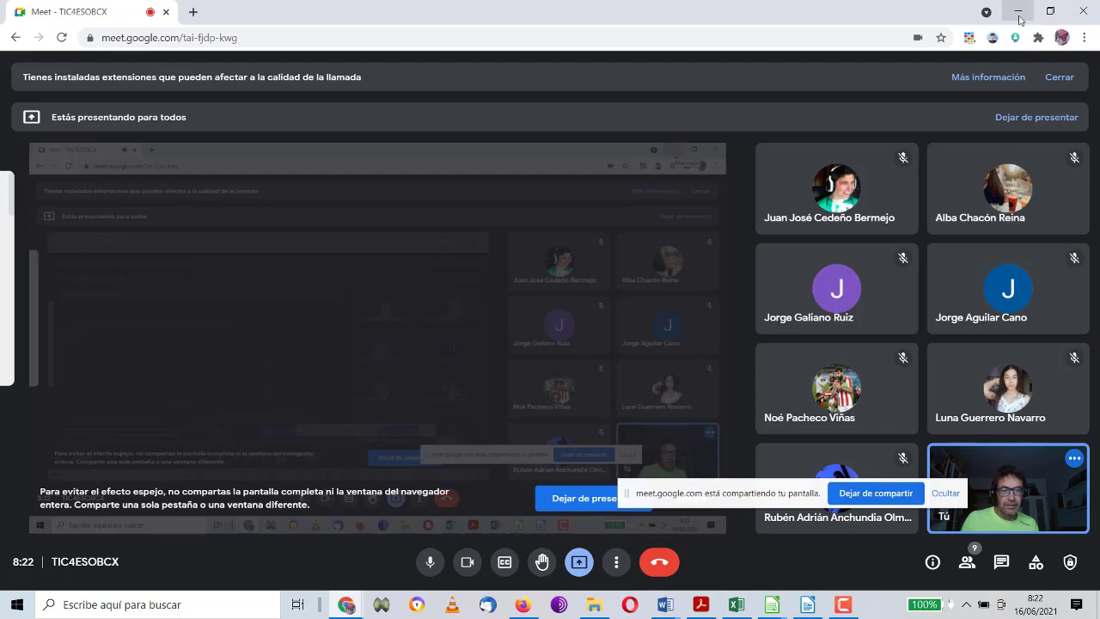
click(1019, 19)
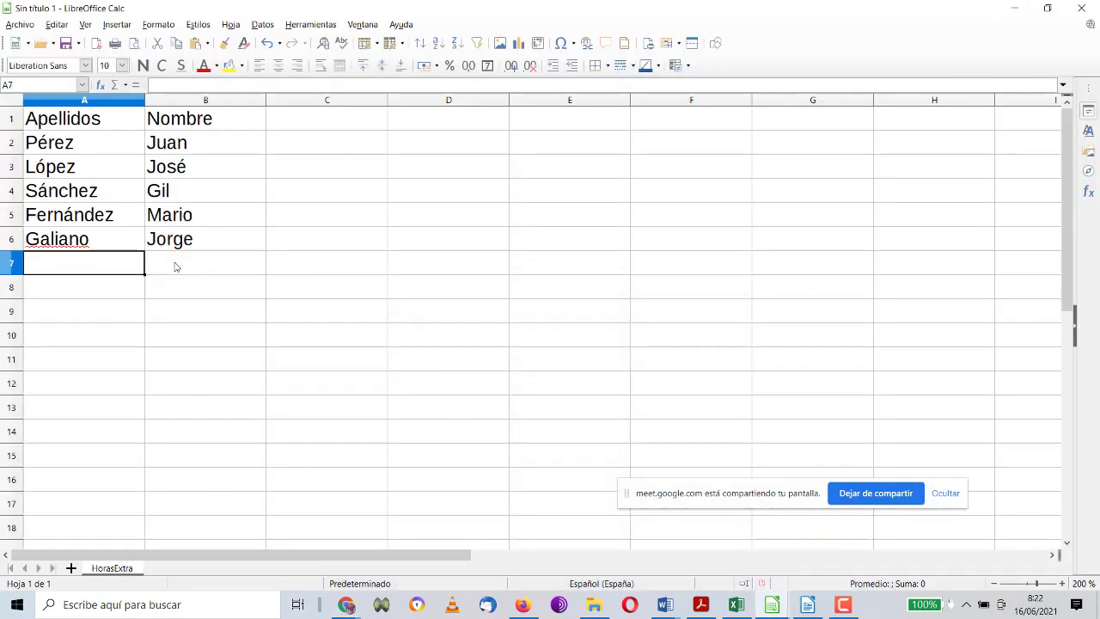
Step: Enter a sixth worker's first name in B7 and surname in A7
click(170, 269)
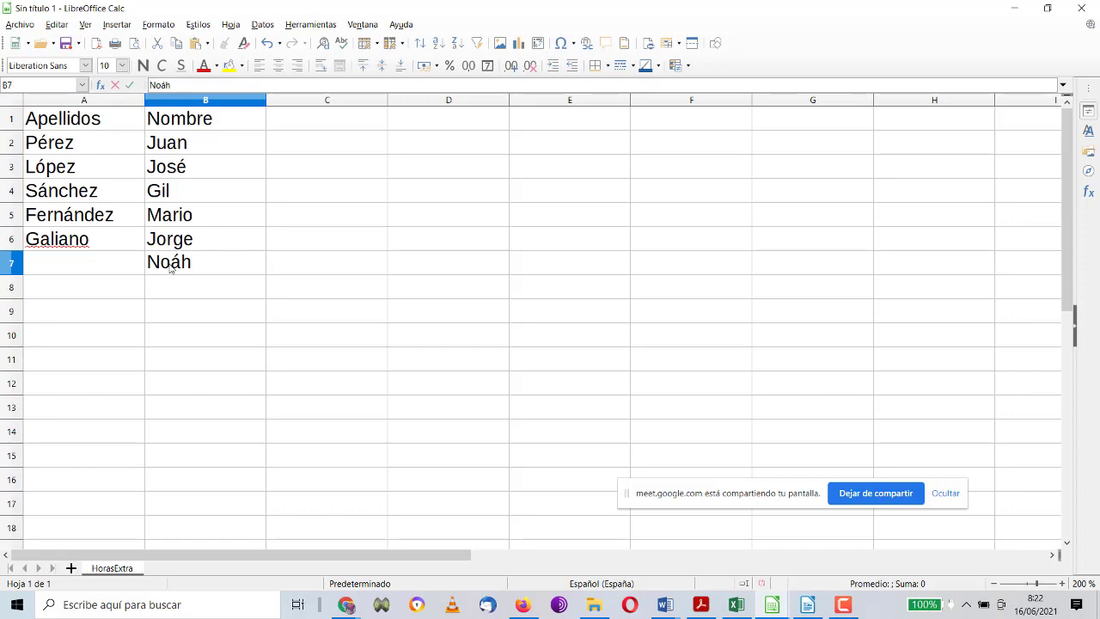
key(shift+Tab)
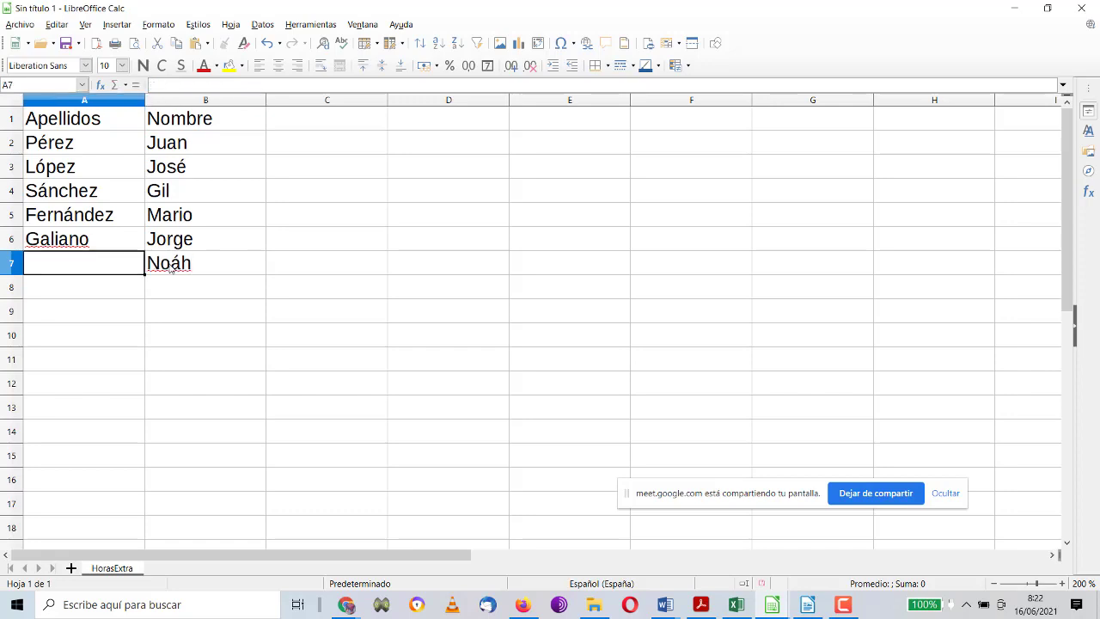
click(171, 267)
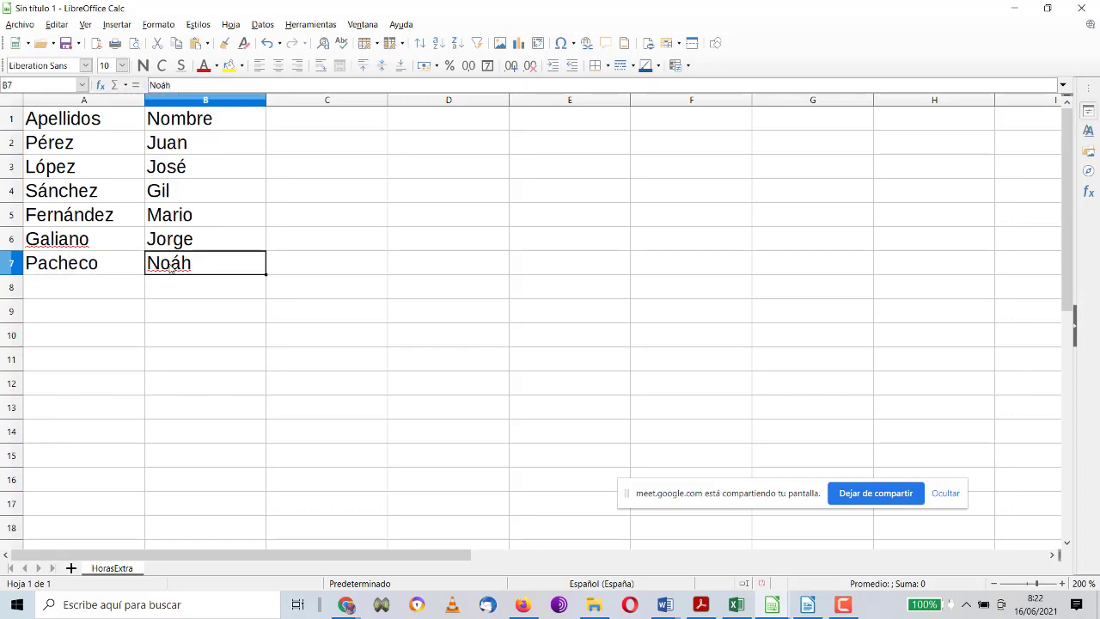
Step: Zoom the sheet in two steps and make column A slightly narrower
click(1063, 583)
click(1063, 584)
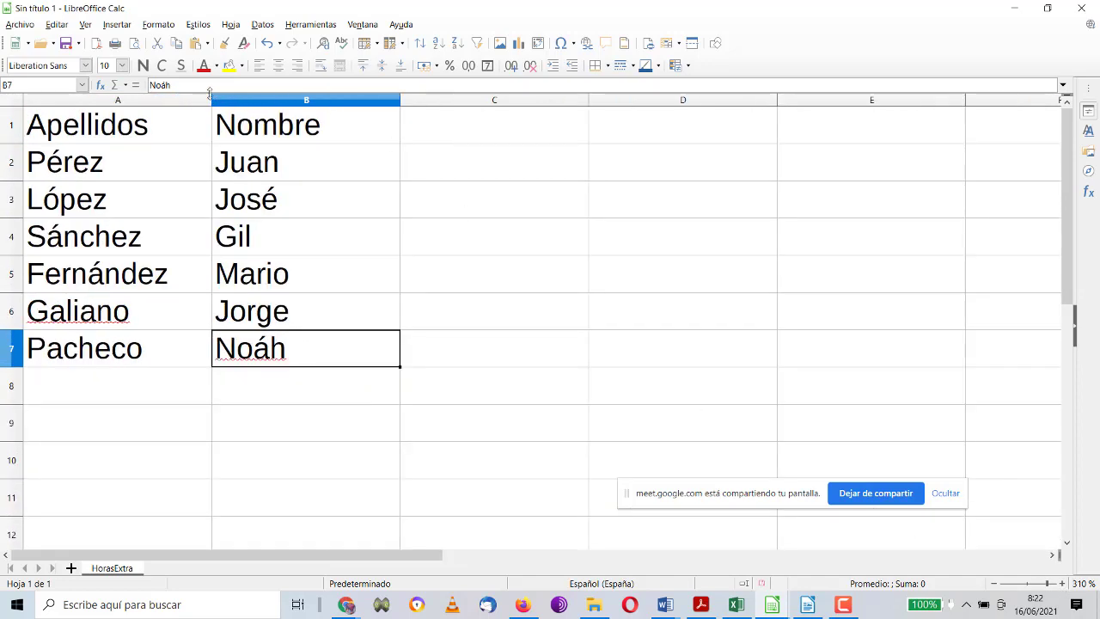
drag(211, 101, 202, 103)
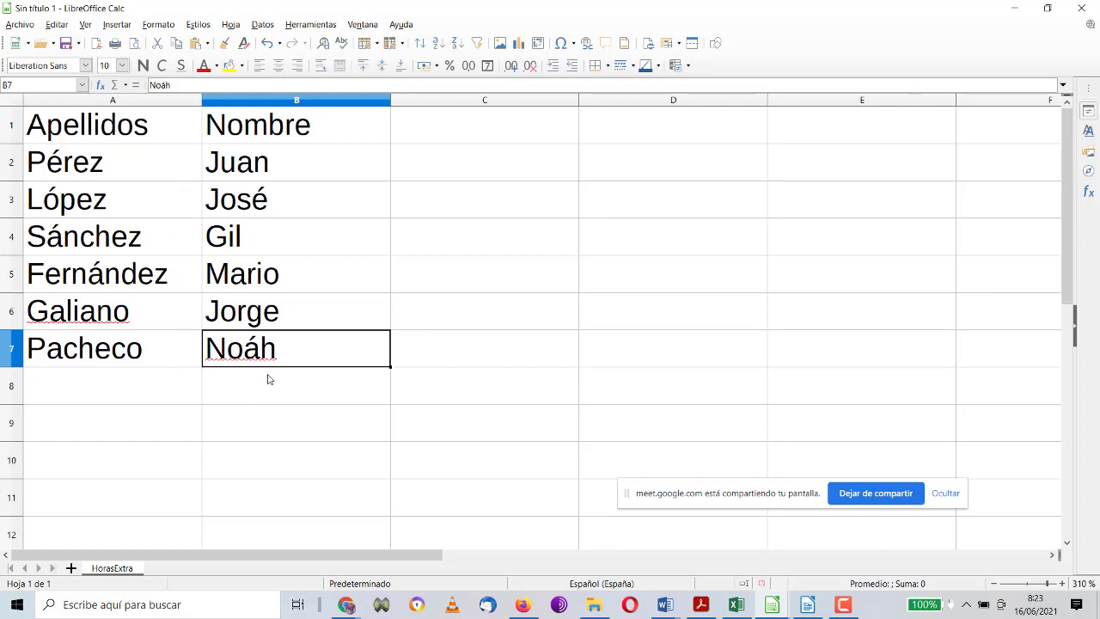
Step: Shrink columns C, D, E and F to small widths beside the name list
click(444, 129)
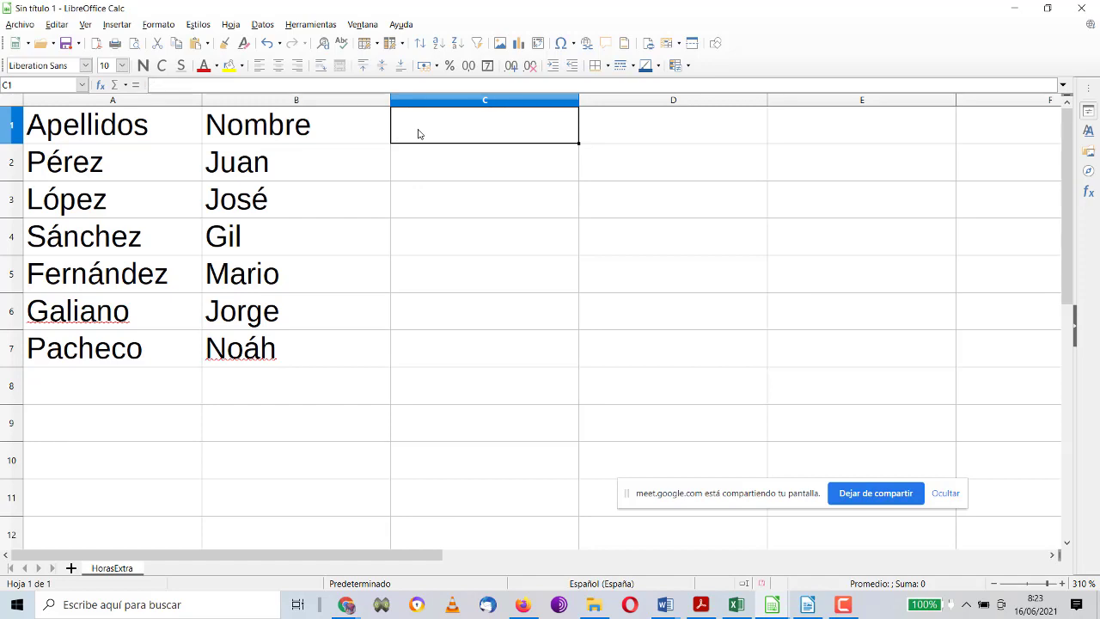
drag(579, 101, 465, 102)
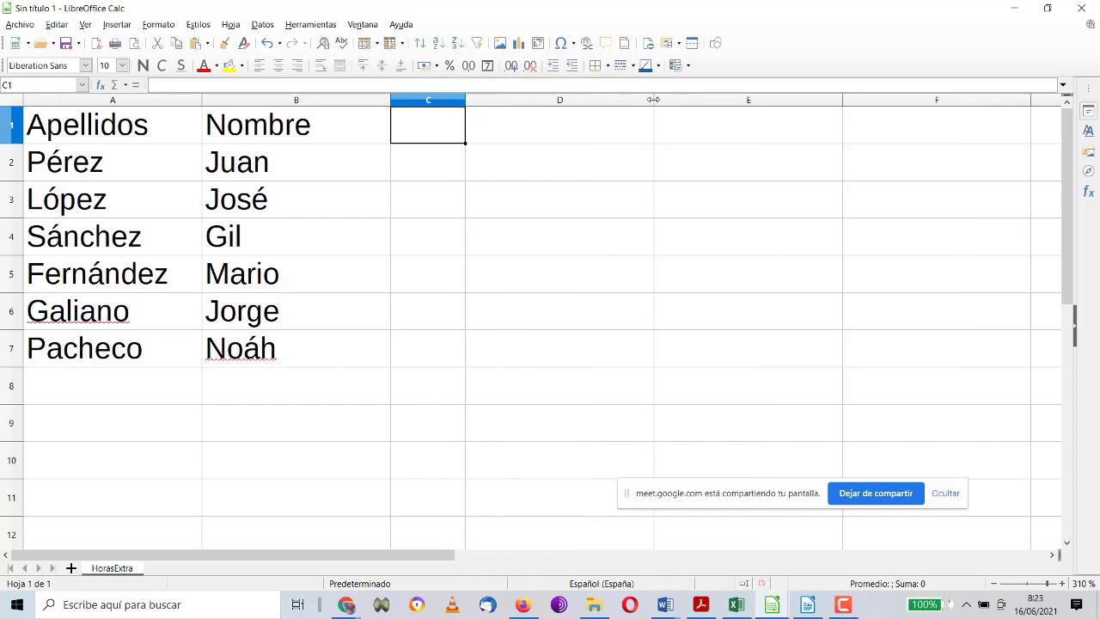
drag(654, 100, 558, 102)
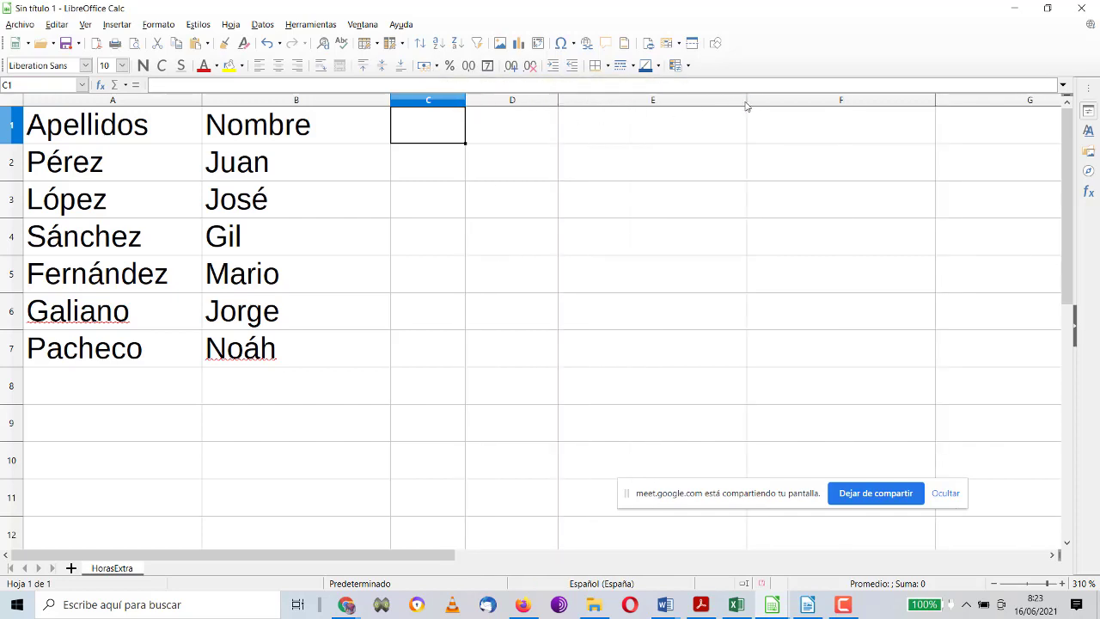
drag(746, 102, 623, 102)
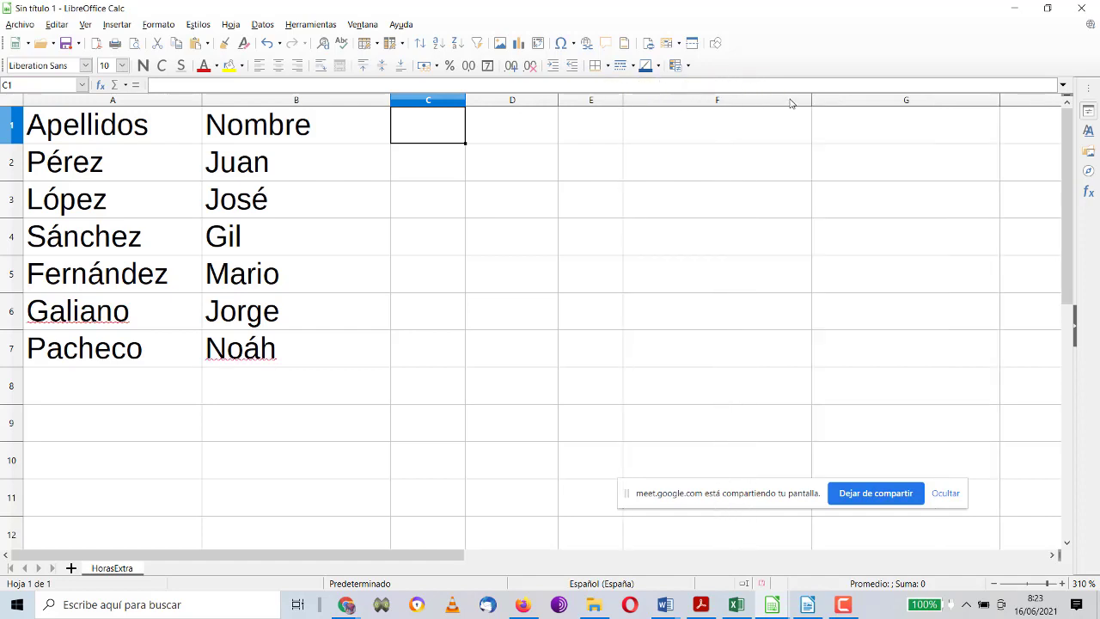
drag(811, 101, 676, 101)
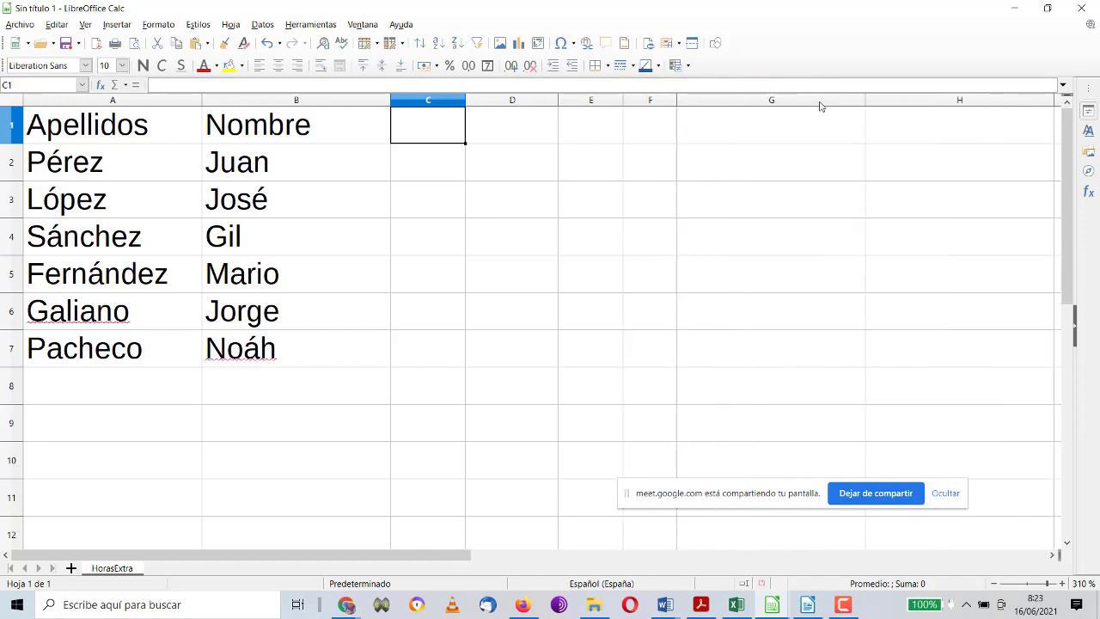
Step: Narrow column G and enter 1 in C1 as the first day header
drag(864, 101, 741, 100)
double_click(458, 136)
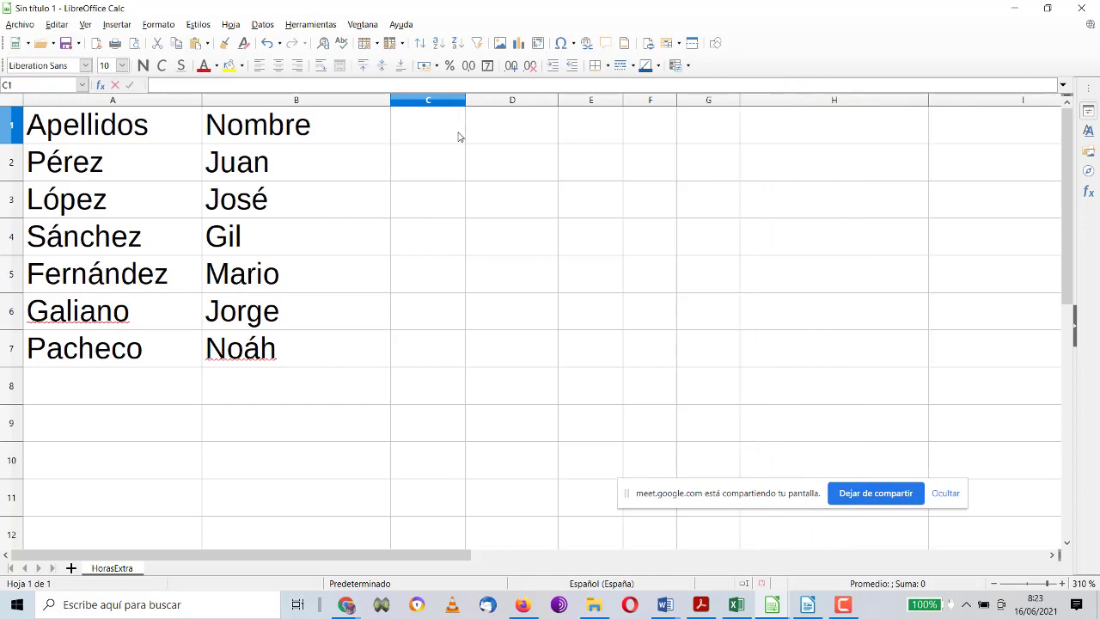
text(12)
key(BackSpace)
text(3)
key(BackSpace)
key(Return)
key(Up)
Step: Fill D1:G1 with the day numbers 2, 3, 4 and 5
key(Right)
text(2)
key(Right)
text(3)
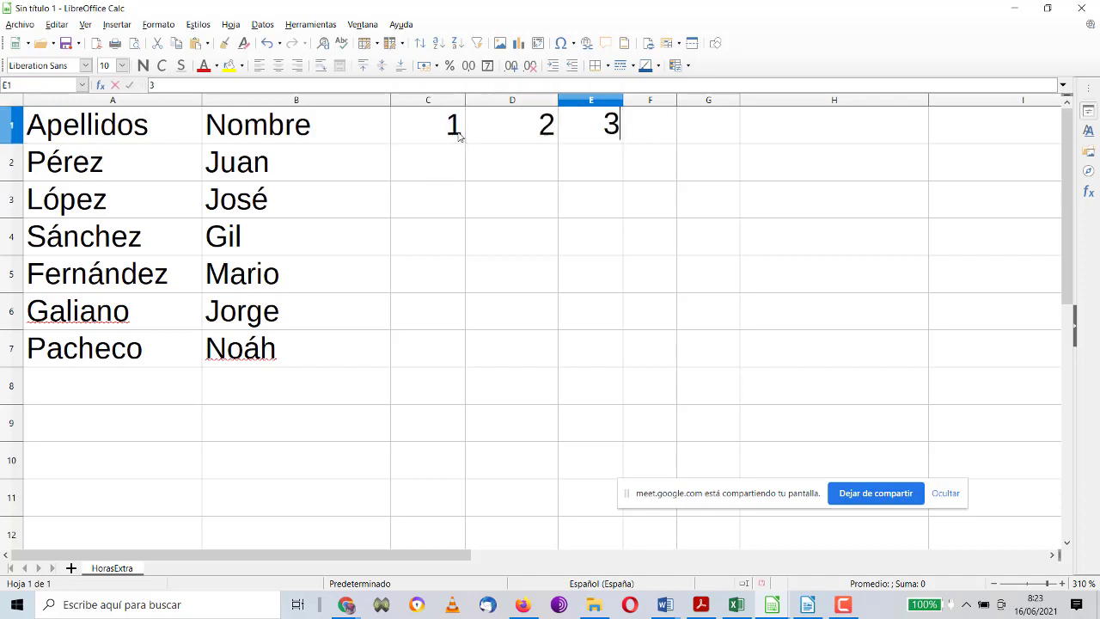
key(Right)
text(4)
key(Right)
text(5)
key(Return)
Step: Move the cell cursor back to C2, ready to mark worked days
key(Left)
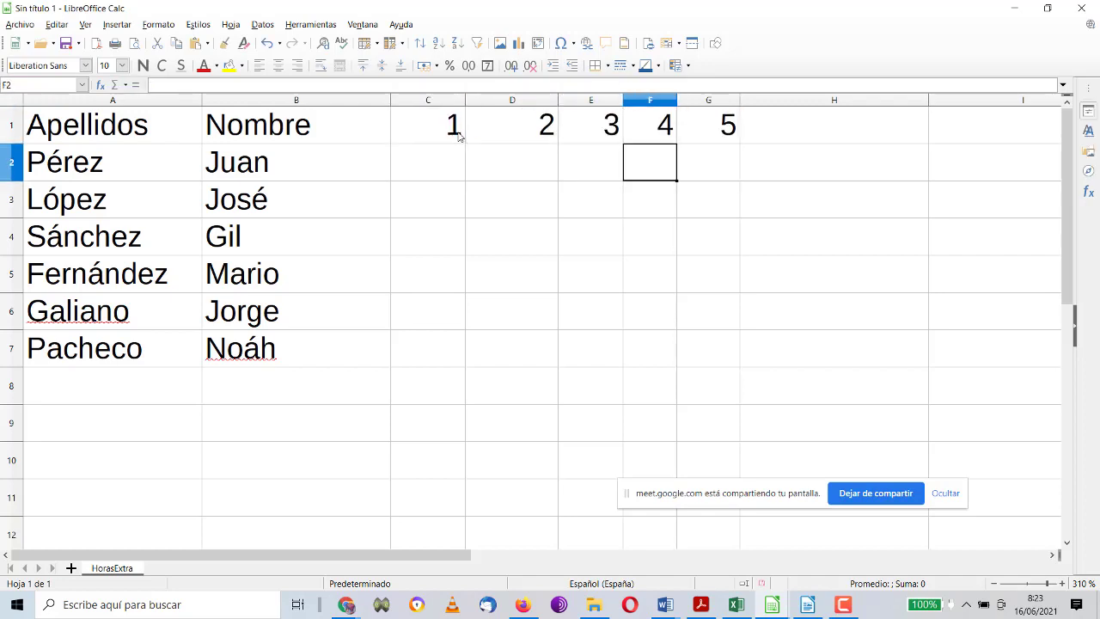
key(Left)
key(Left)
key(Right)
key(Right)
key(Right)
key(Right)
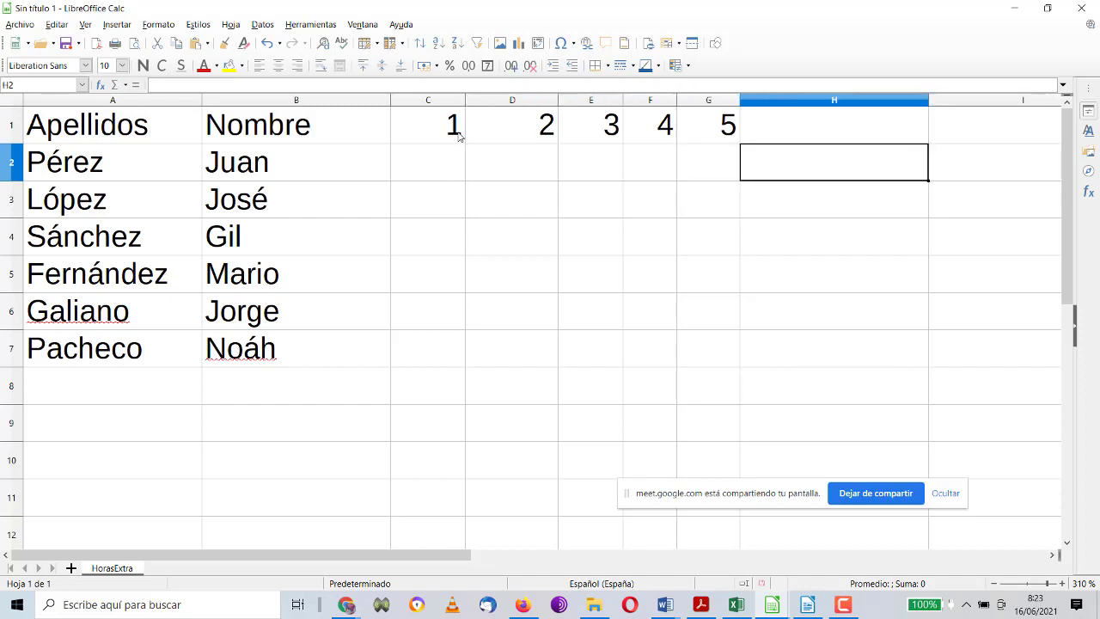
key(Up)
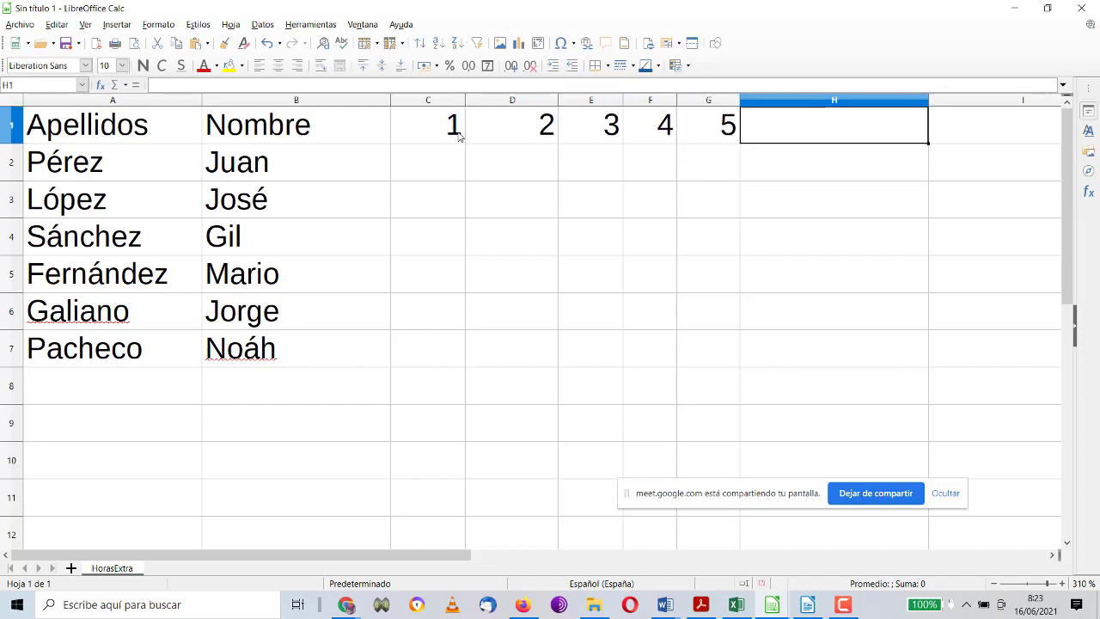
key(Down)
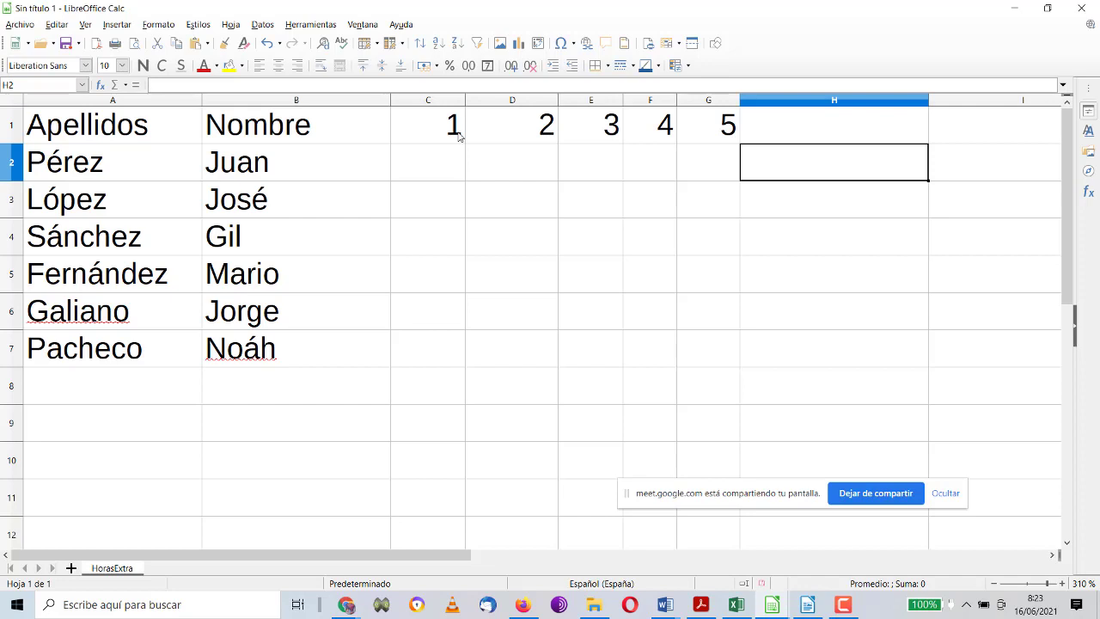
key(Left)
key(Left)
key(Left)
key(Left)
key(Left)
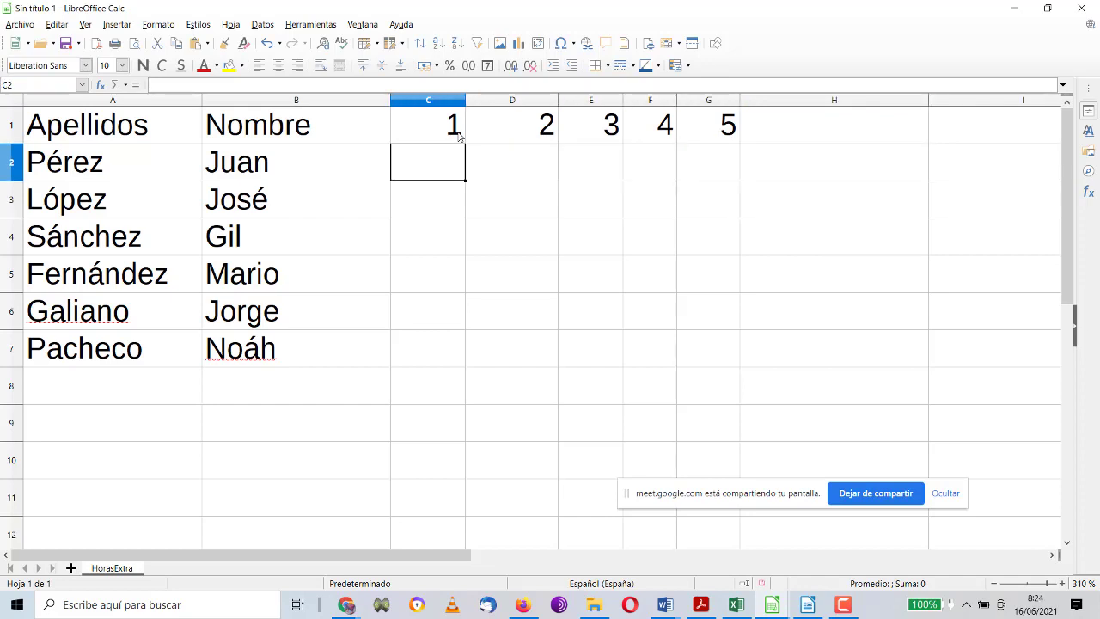
Step: Mark x under the worked days in rows 2 and 3
text(x)
key(Right)
key(Right)
text(x)
key(Right)
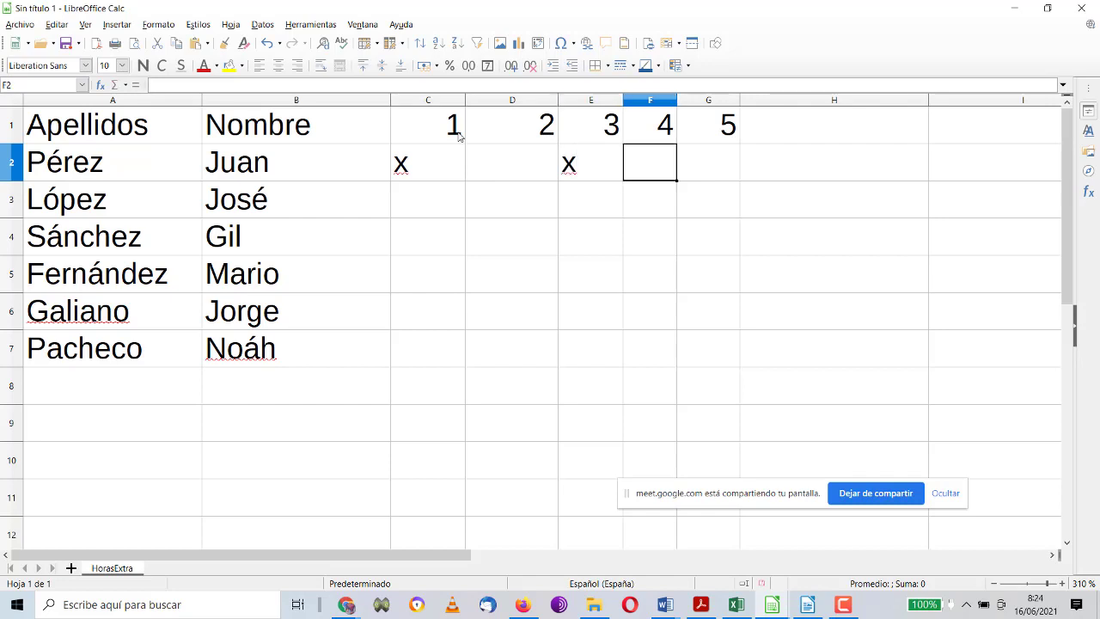
key(Right)
text(x)
key(Left)
key(Left)
key(Left)
key(Left)
text(x)
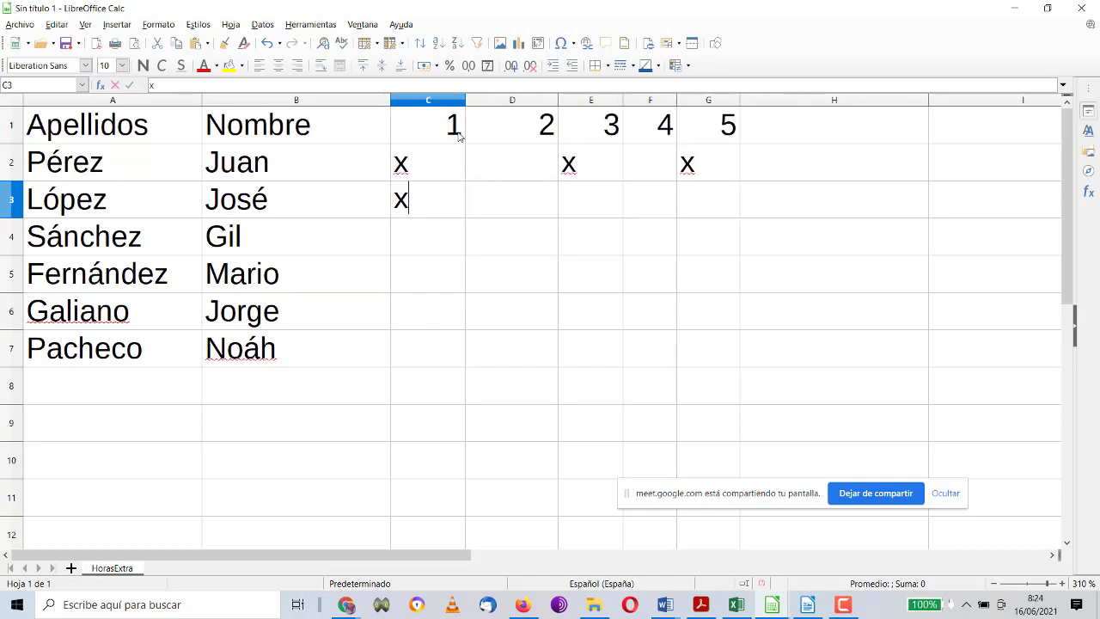
key(Right)
text(x)
key(Right)
text(x)
key(Return)
Step: Mark x under row 4's worked days and under days 1–3 in row 5
key(Left)
key(Left)
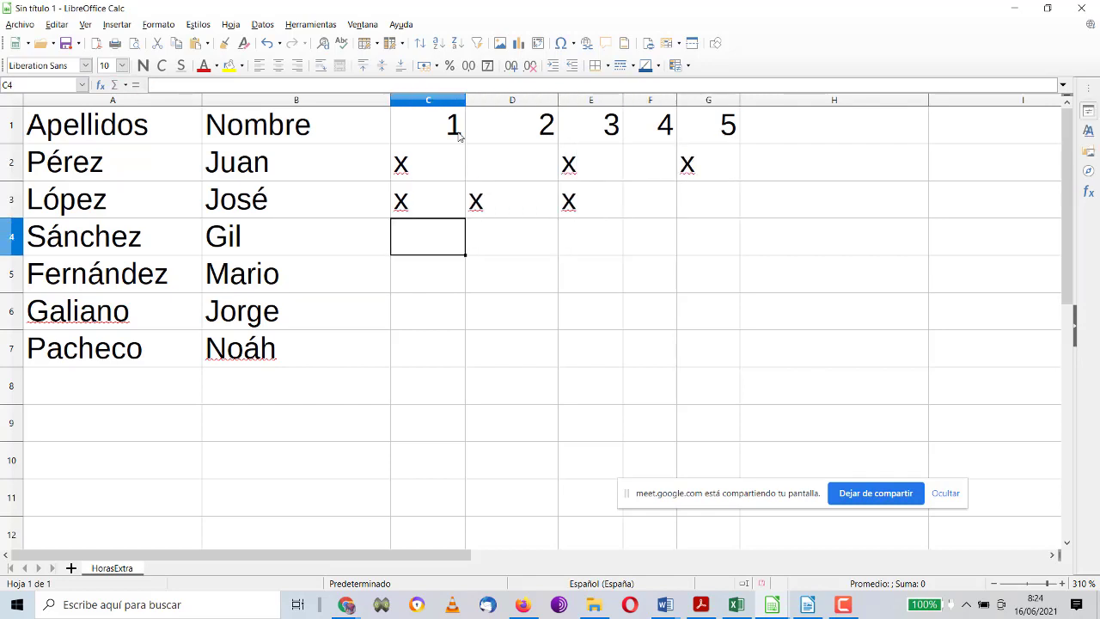
key(Right)
text(x)
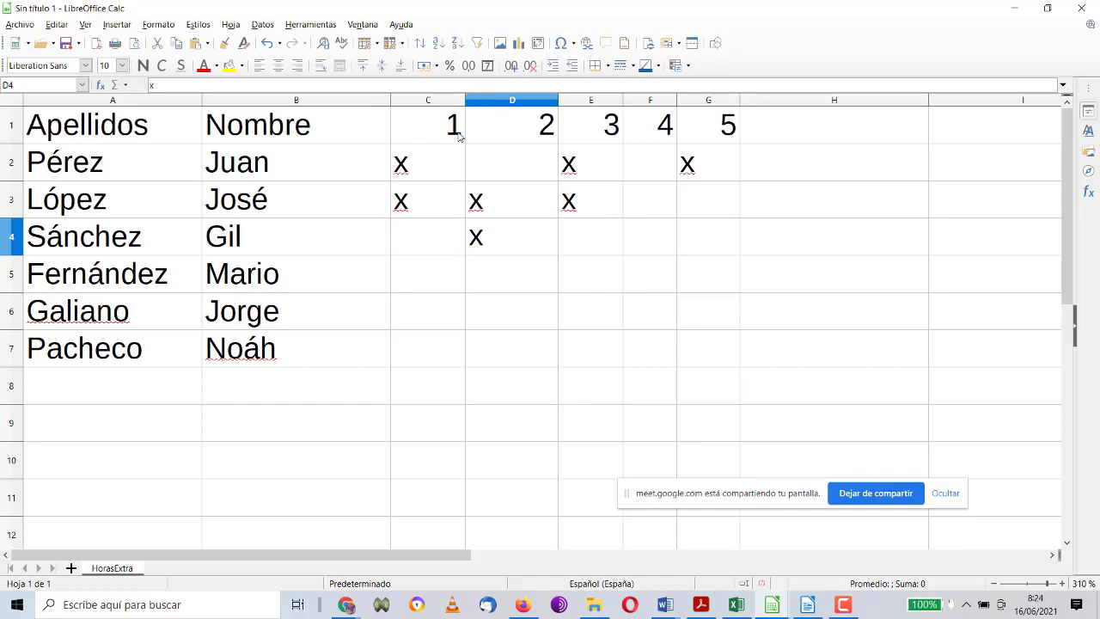
key(Right)
key(Right)
text(x)
key(Return)
key(Left)
key(Left)
key(Left)
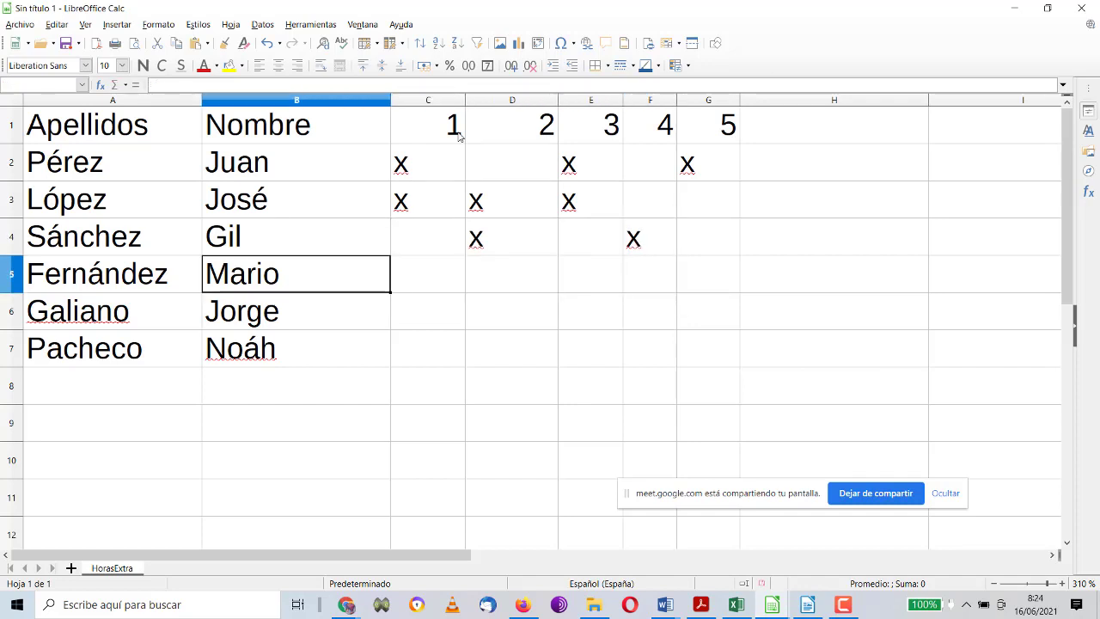
key(Right)
text(x)
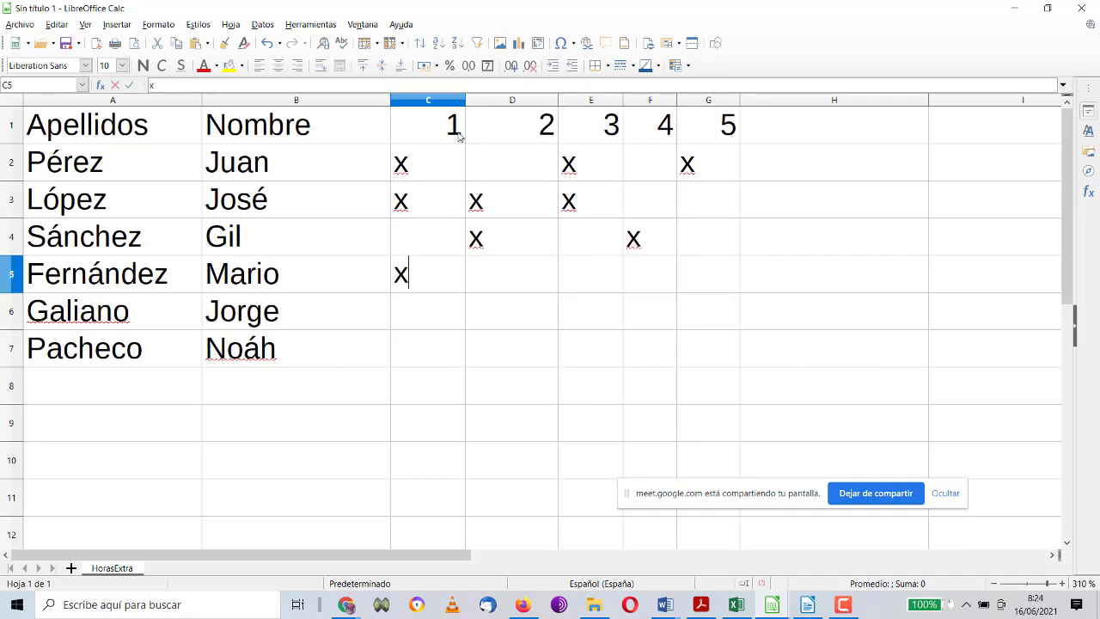
key(Right)
text(x)
key(Right)
text(x)
key(Return)
Step: Mark x for days 3–5 in row 6 and days 1–2 in row 7
key(Left)
key(Left)
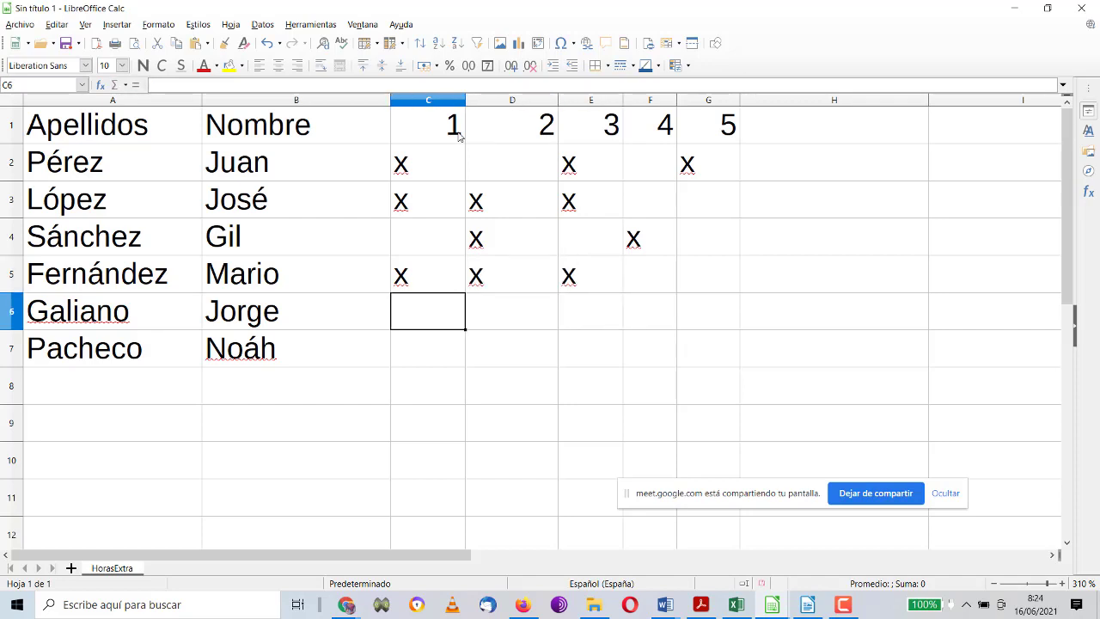
key(Right)
key(Right)
text(x)
key(Right)
text(x)
key(Right)
text(x)
key(Return)
key(Left)
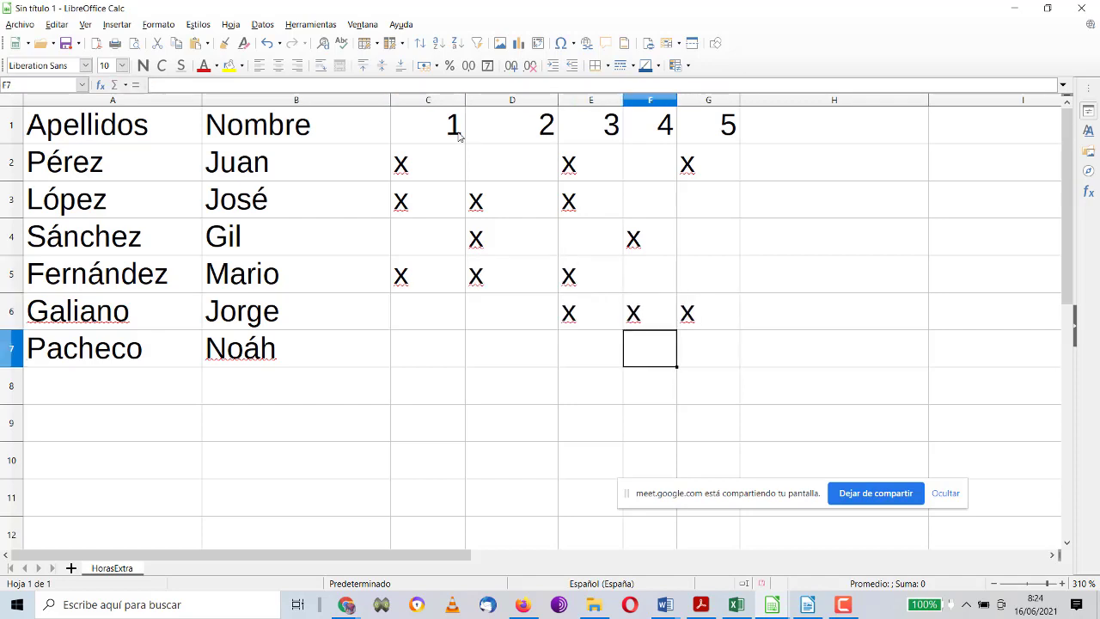
key(Left)
key(Left)
key(Left)
text(x)
key(Right)
text(x)
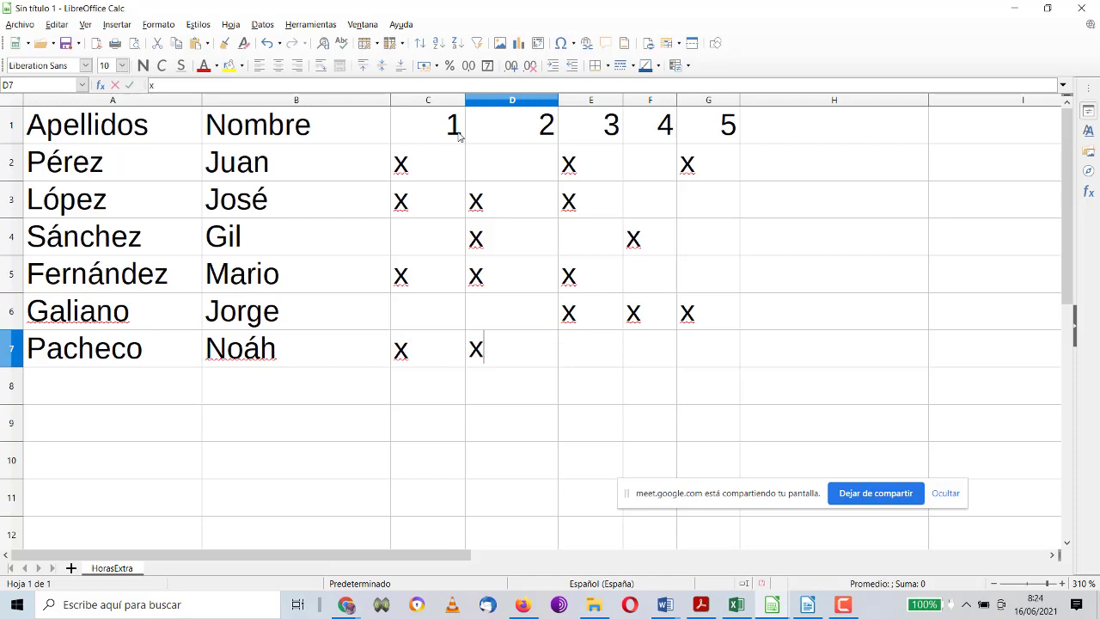
key(Right)
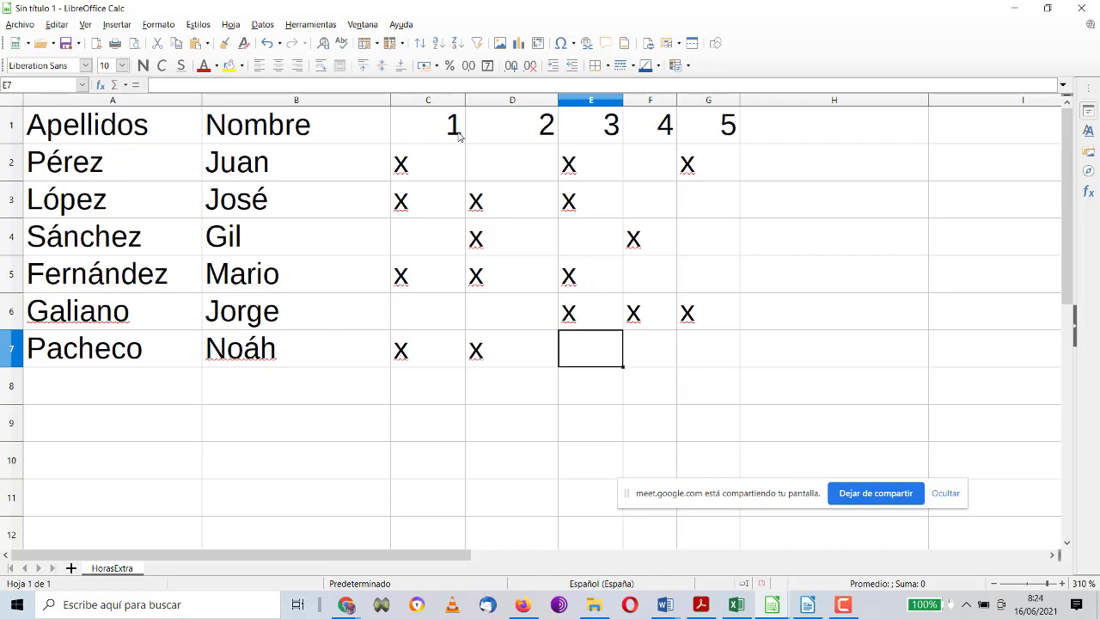
click(781, 129)
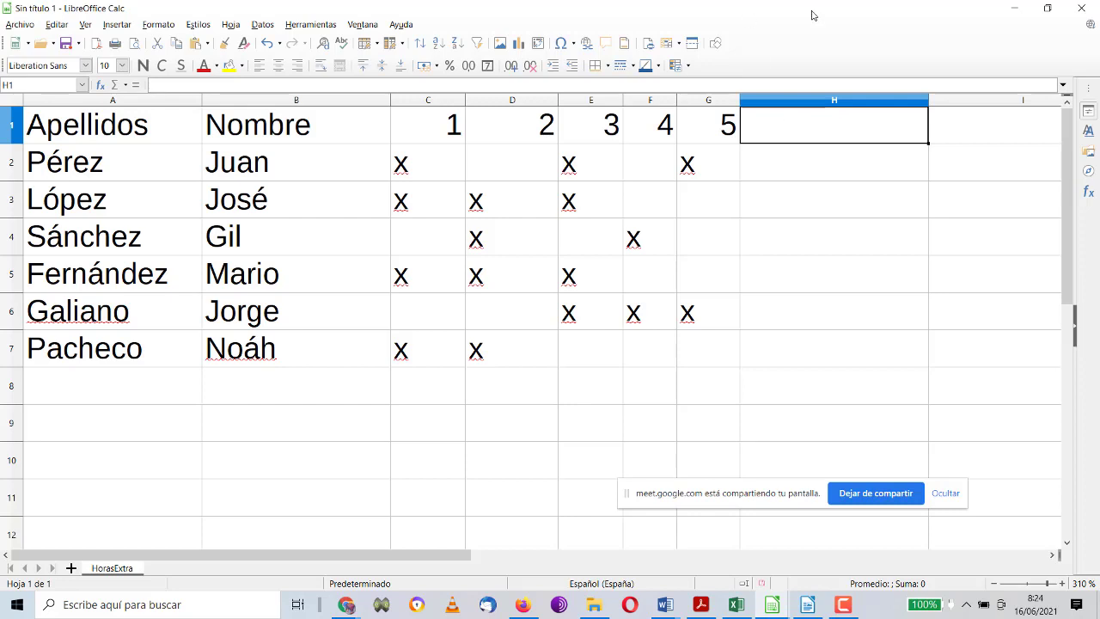
Step: Narrow column H and give it the header DÍAS in H1
drag(929, 99, 861, 99)
click(802, 154)
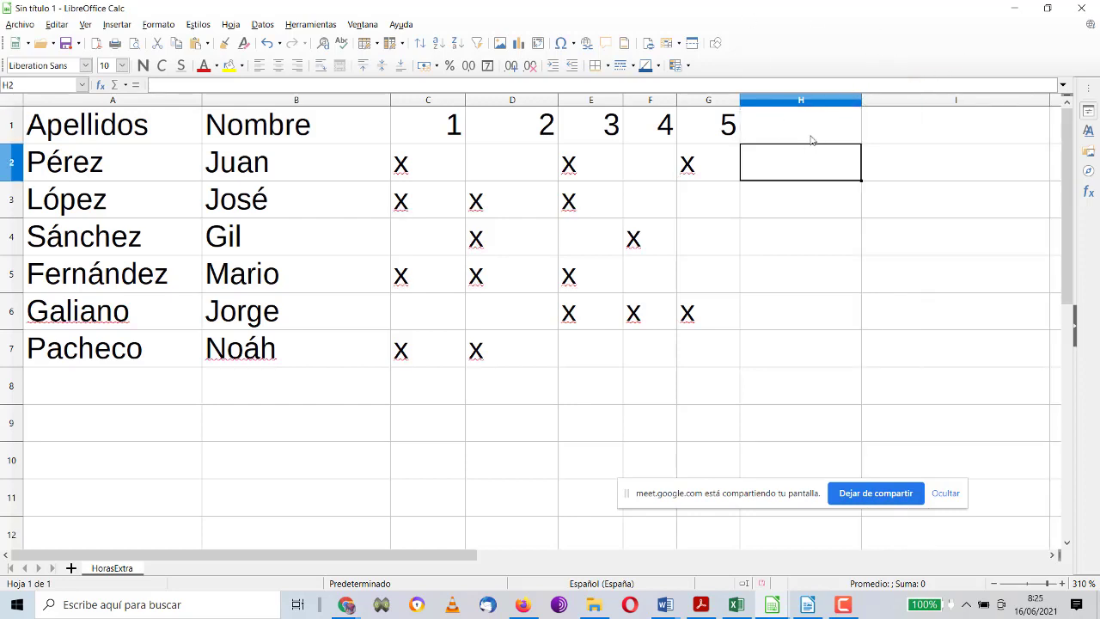
double_click(811, 138)
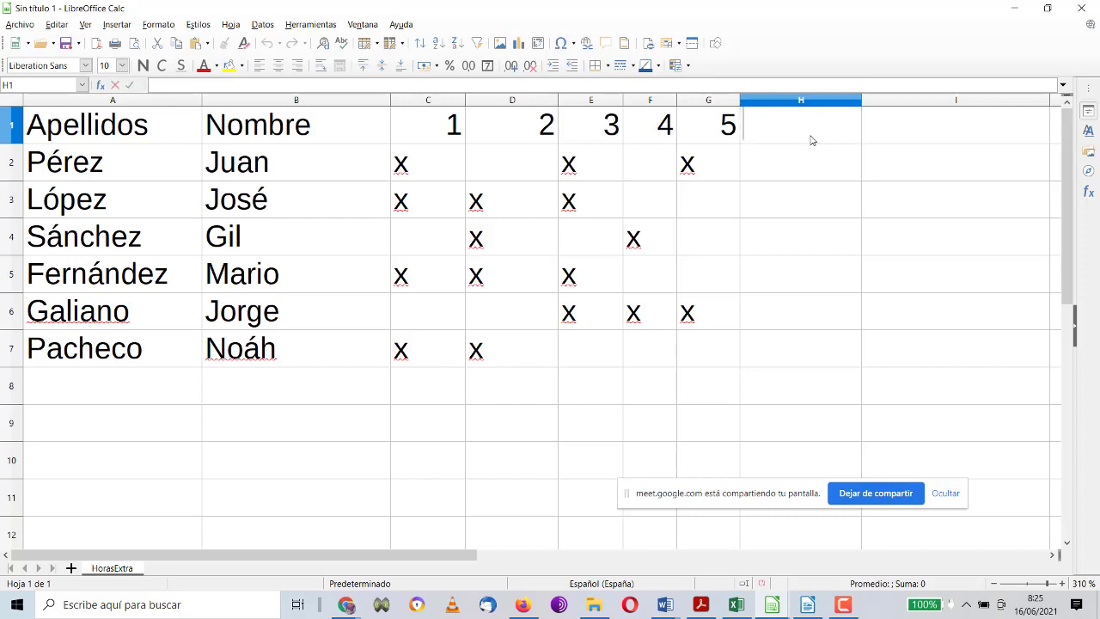
text(d)
key(BackSpace)
key(Caps_Lock)
text(DÍAS)
key(Return)
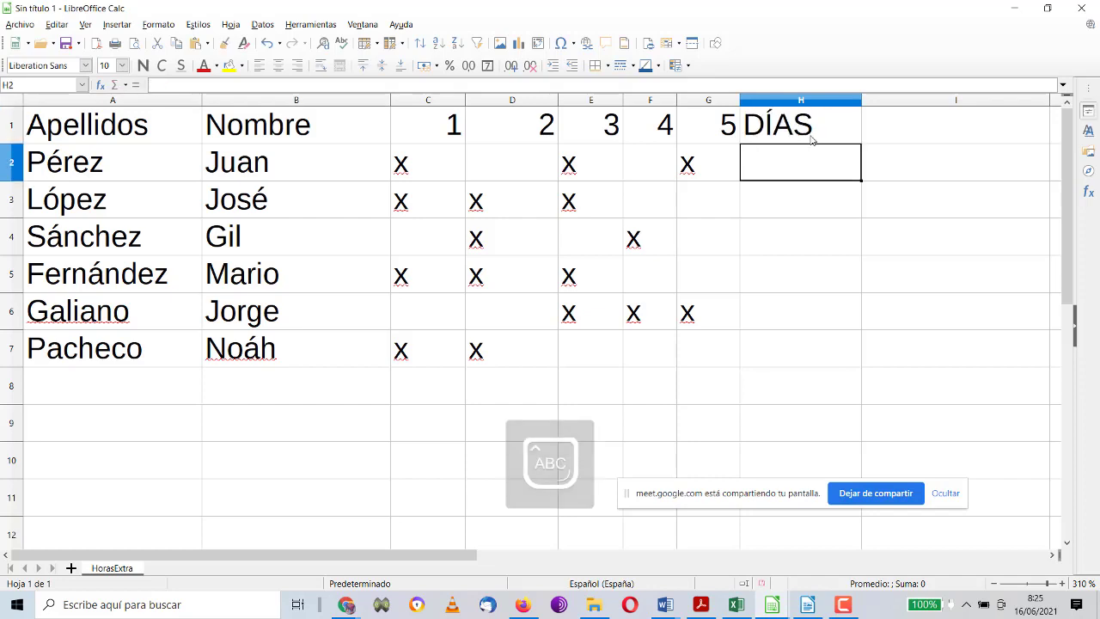
Step: Enter =CONTAR.SI(C2:G2;"x") in H2 to count row 2's marked days (3)
text(=)
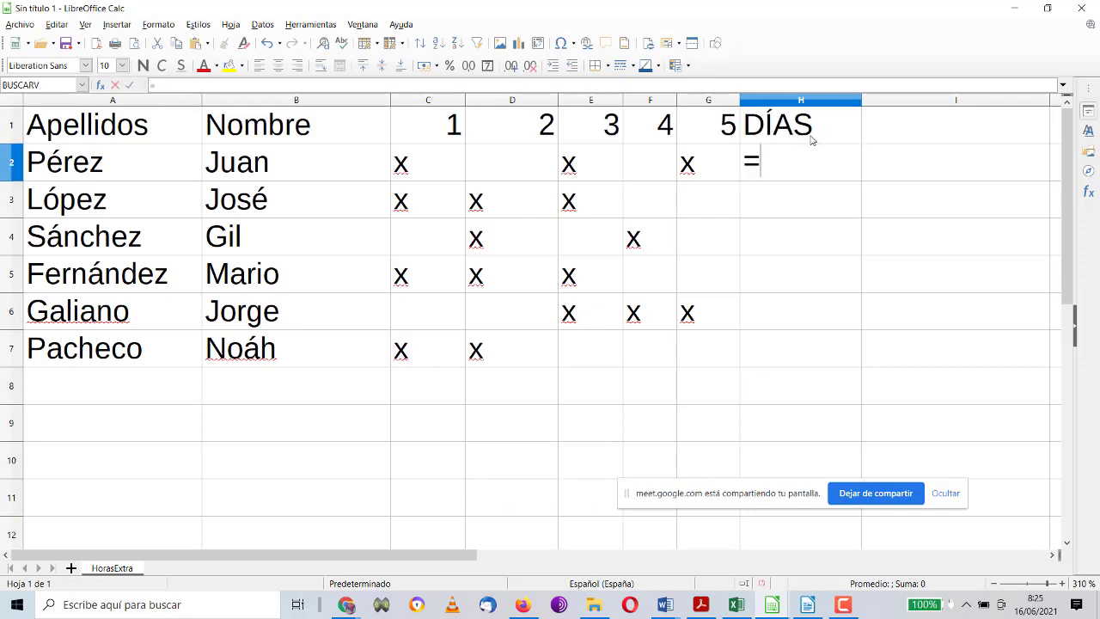
text(CONTAR.)
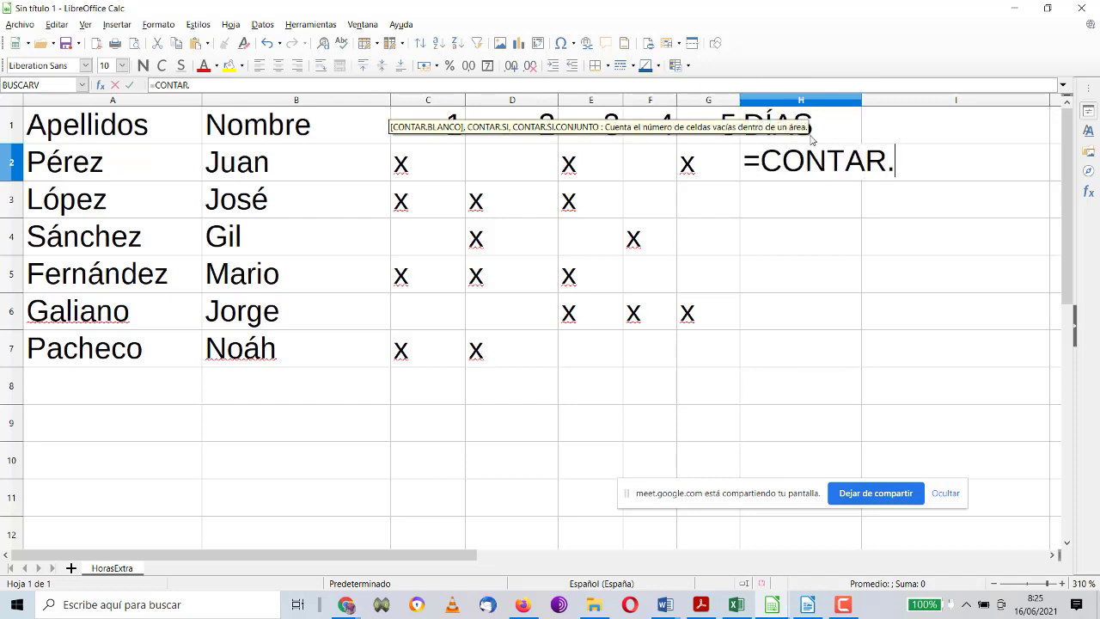
text(SI()
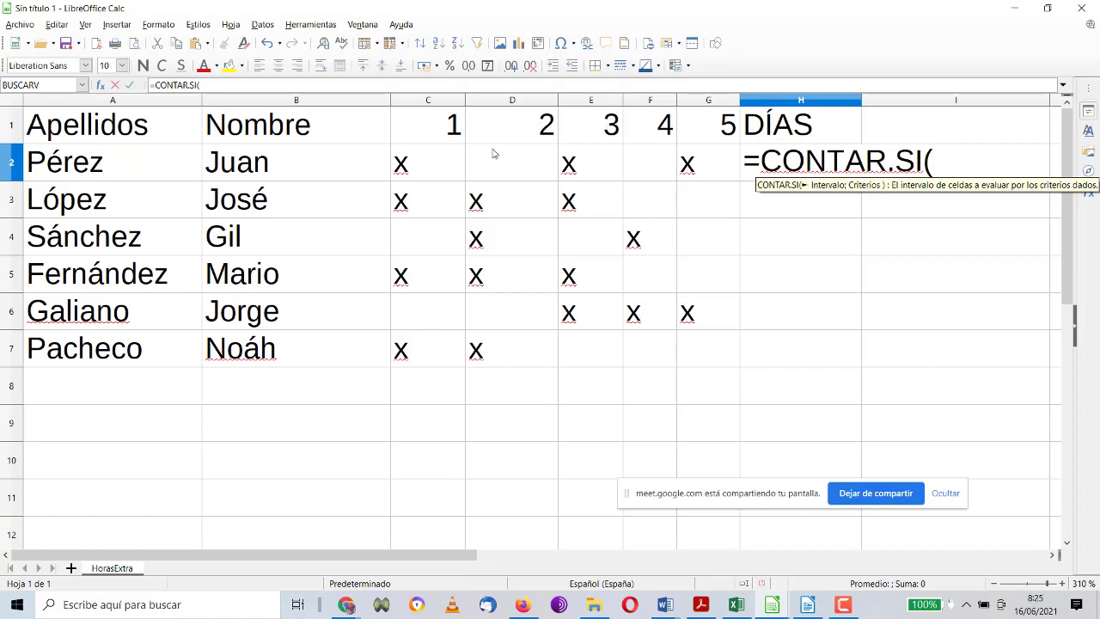
drag(446, 174, 699, 168)
text(;"x)
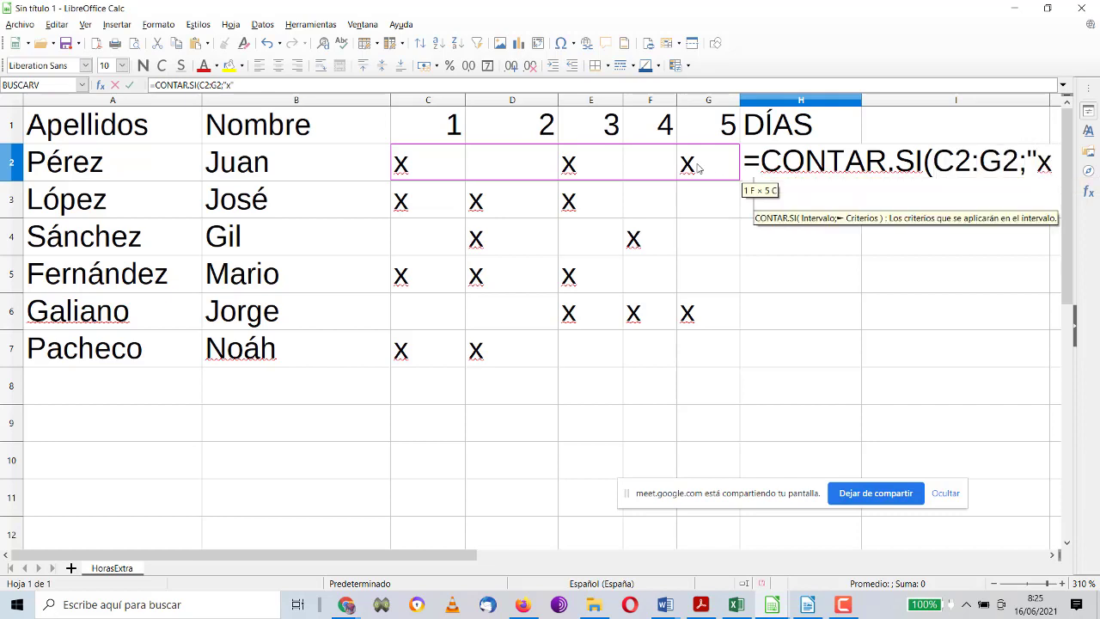
text("))
key(Return)
key(Up)
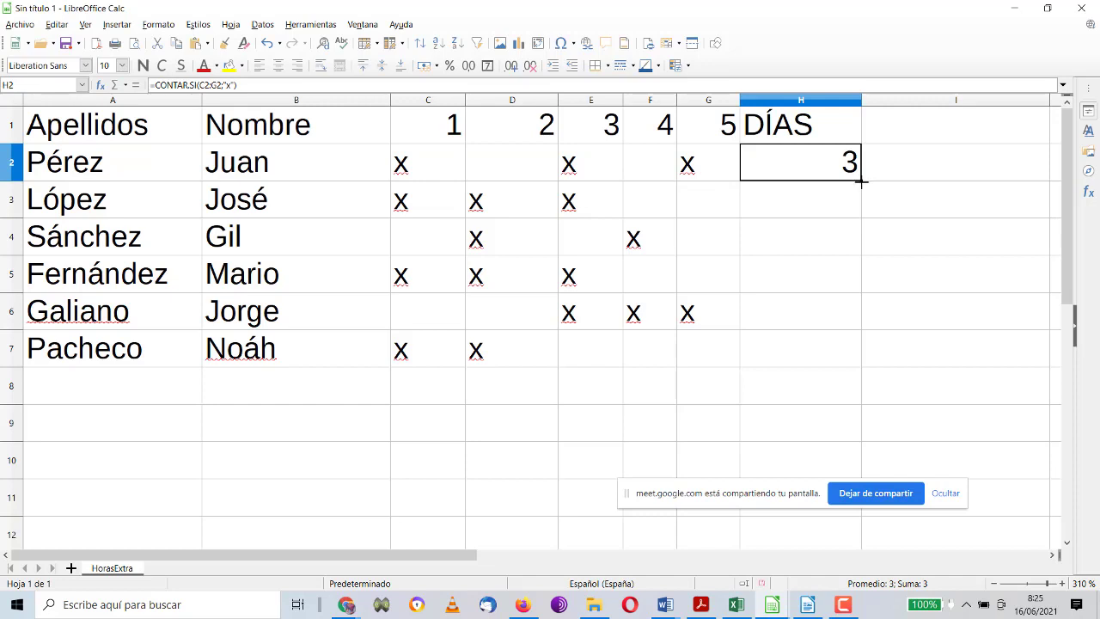
Step: Fill the day count down to H7, narrow columns C–G, and right-align DÍAS
drag(860, 180, 860, 352)
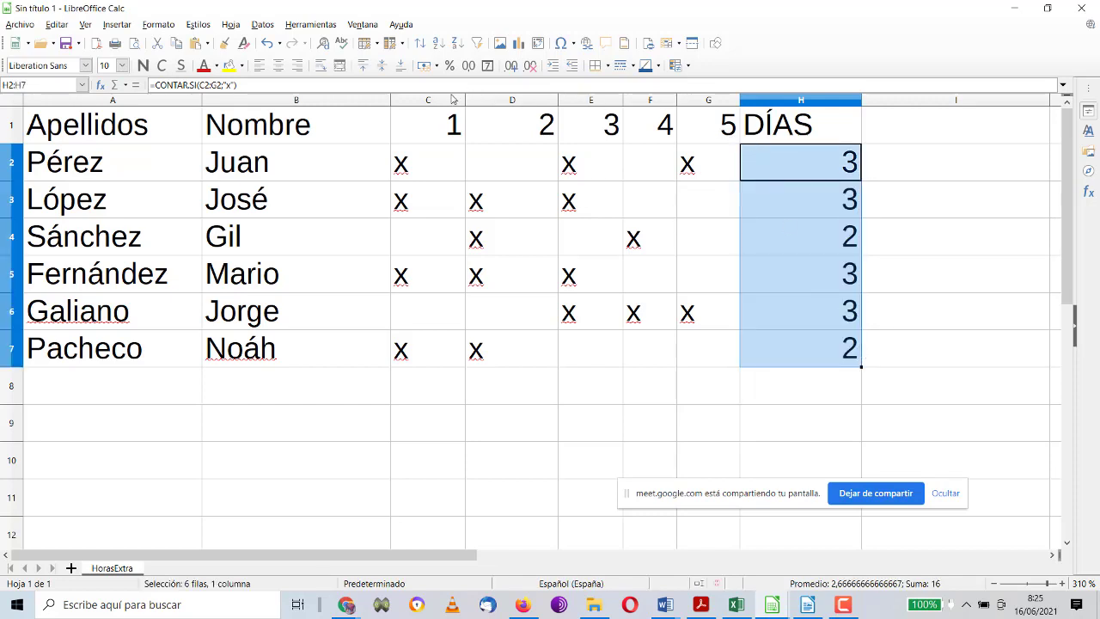
drag(452, 100, 655, 97)
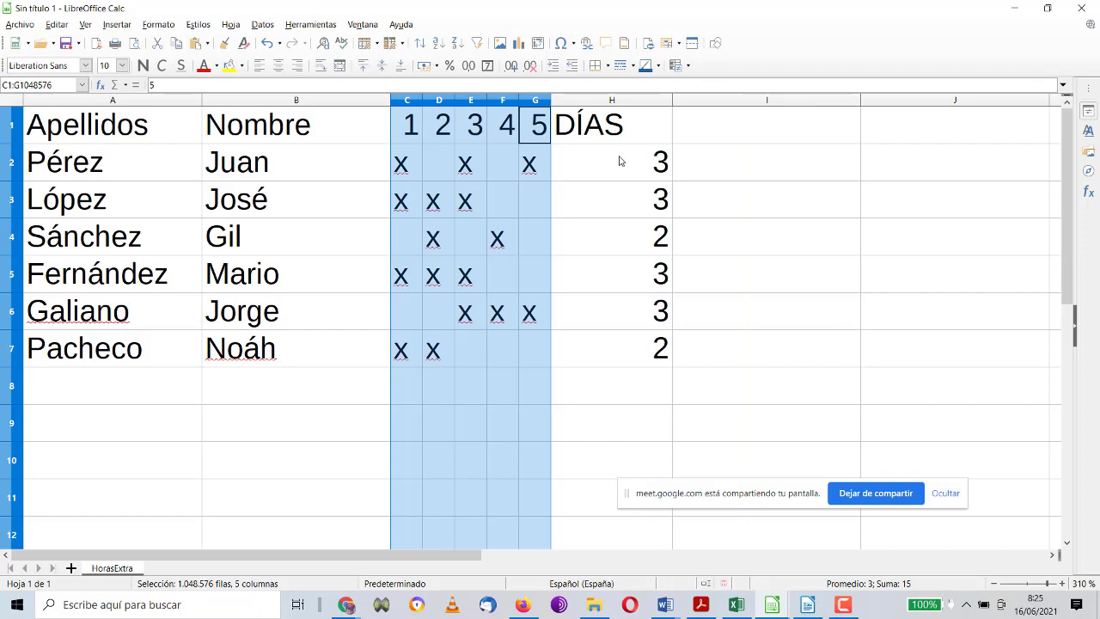
click(633, 119)
click(297, 66)
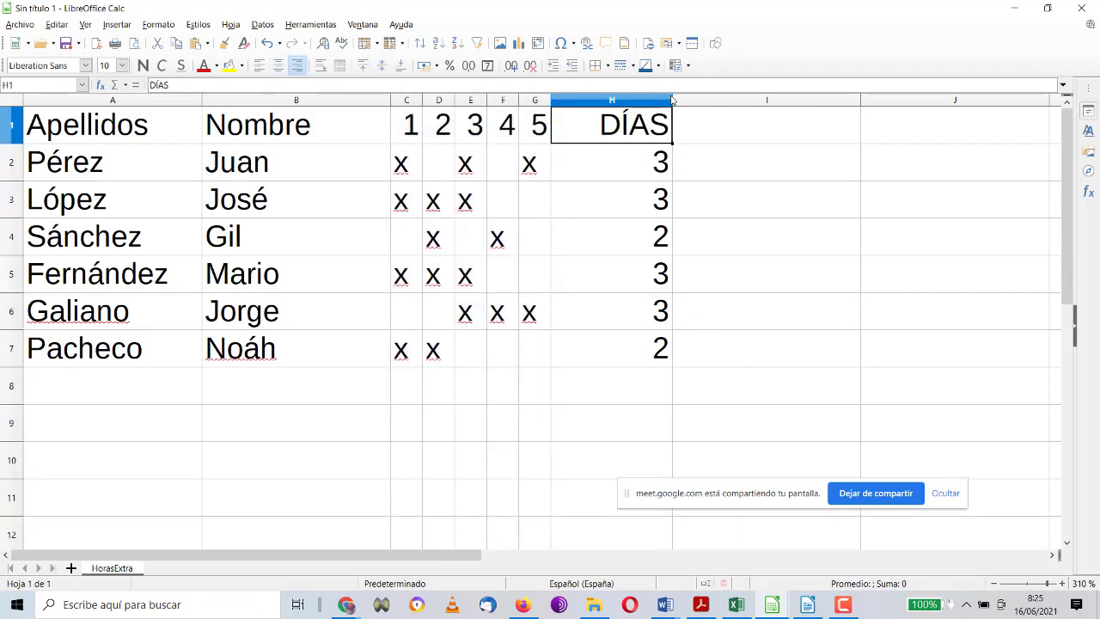
drag(672, 101, 665, 101)
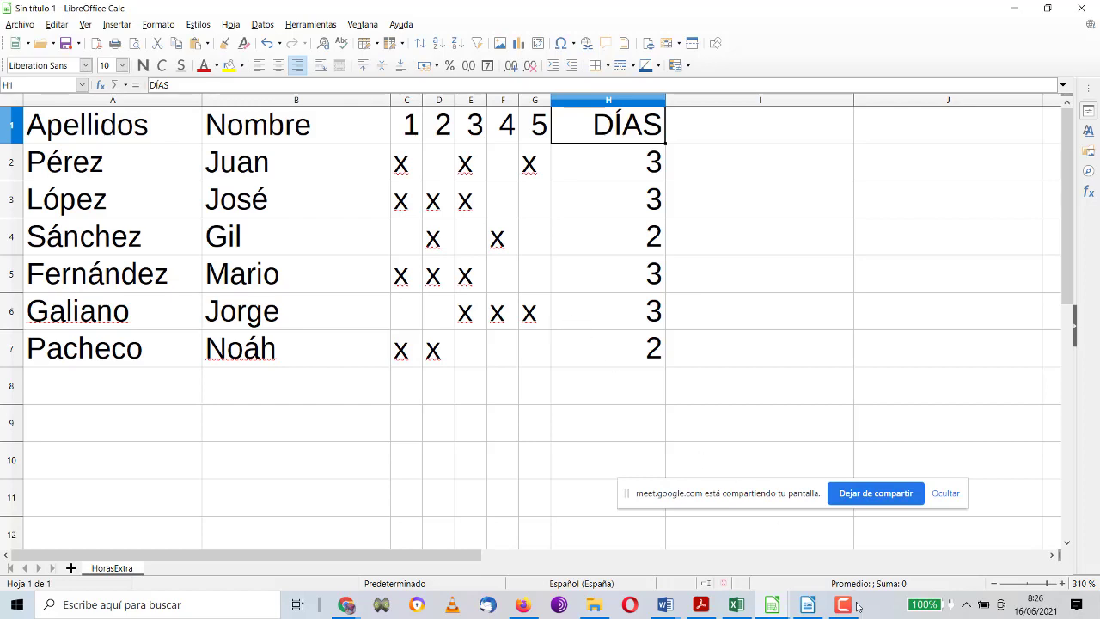
Step: Widen column H so it shows the CONTAR.SI formulas for rows 2–7 instead of counts
click(808, 605)
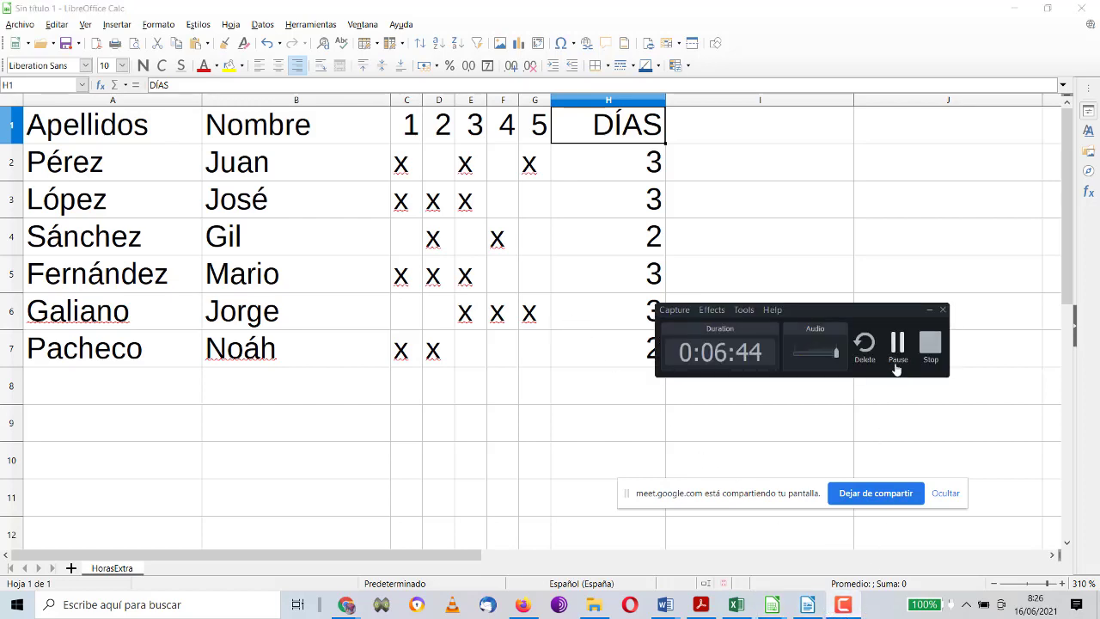
click(899, 344)
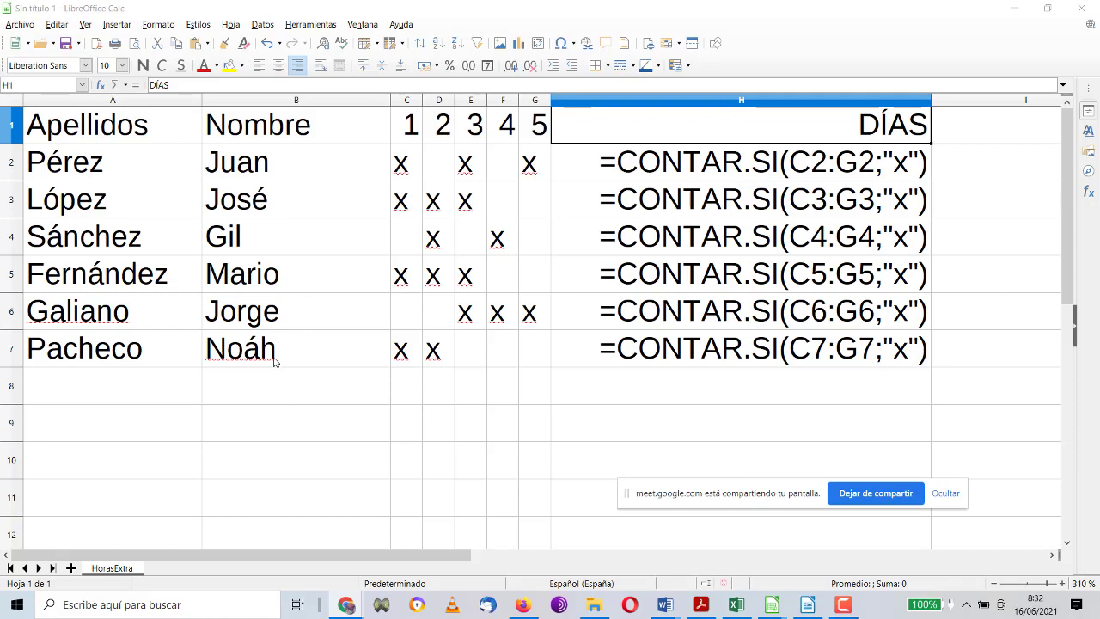
Step: Copy the HorasExtra sheet to the last position as a new sheet named ReciboTrabajador
right_click(115, 570)
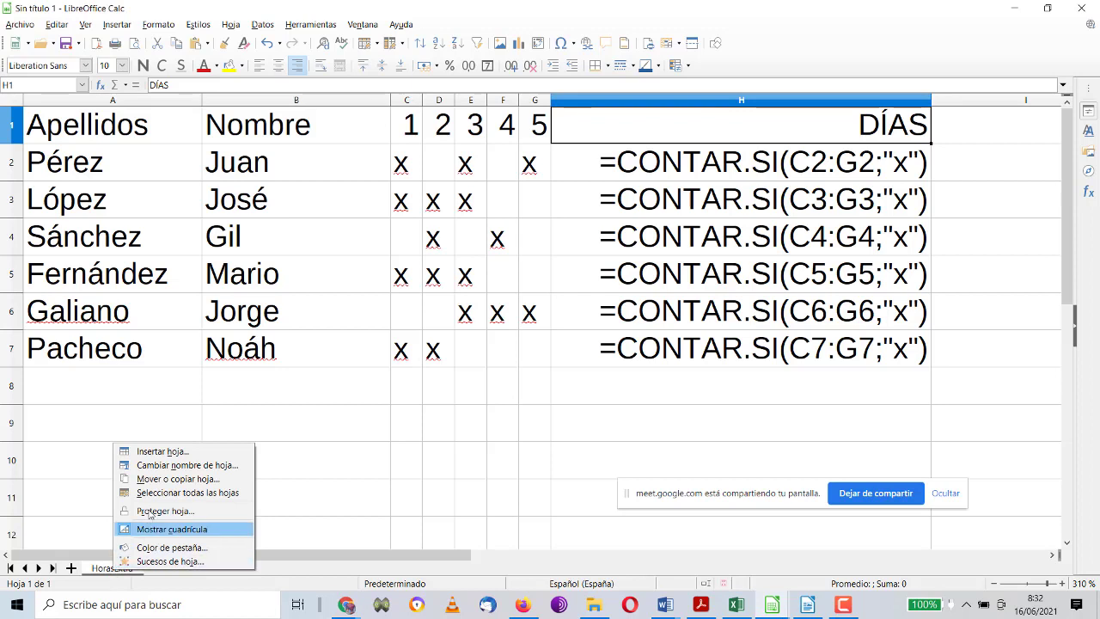
click(166, 484)
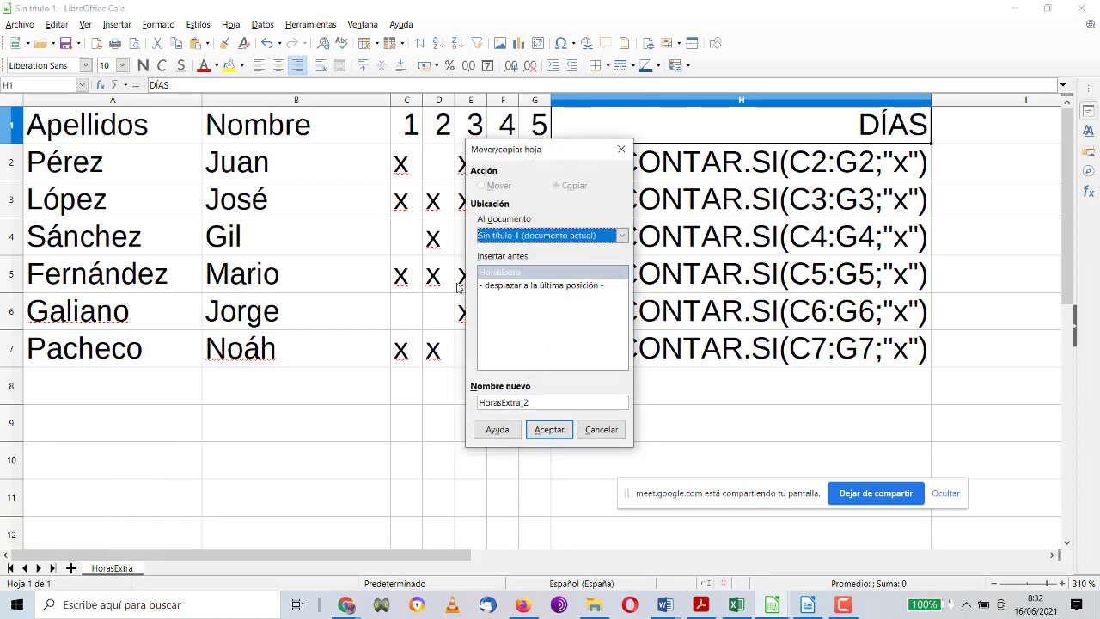
click(525, 289)
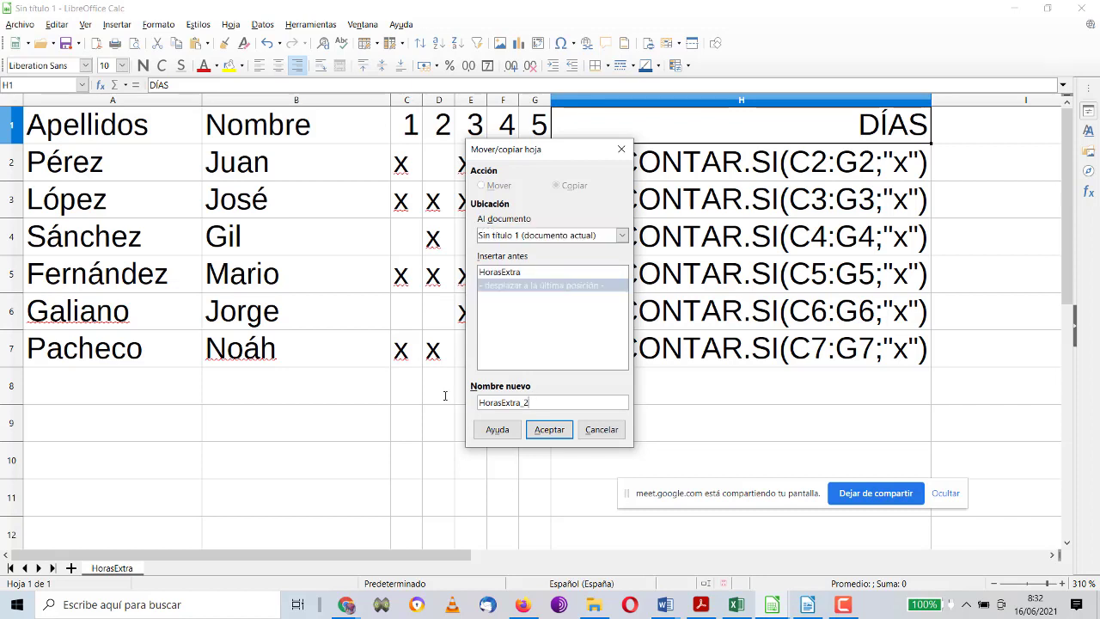
key(Tab)
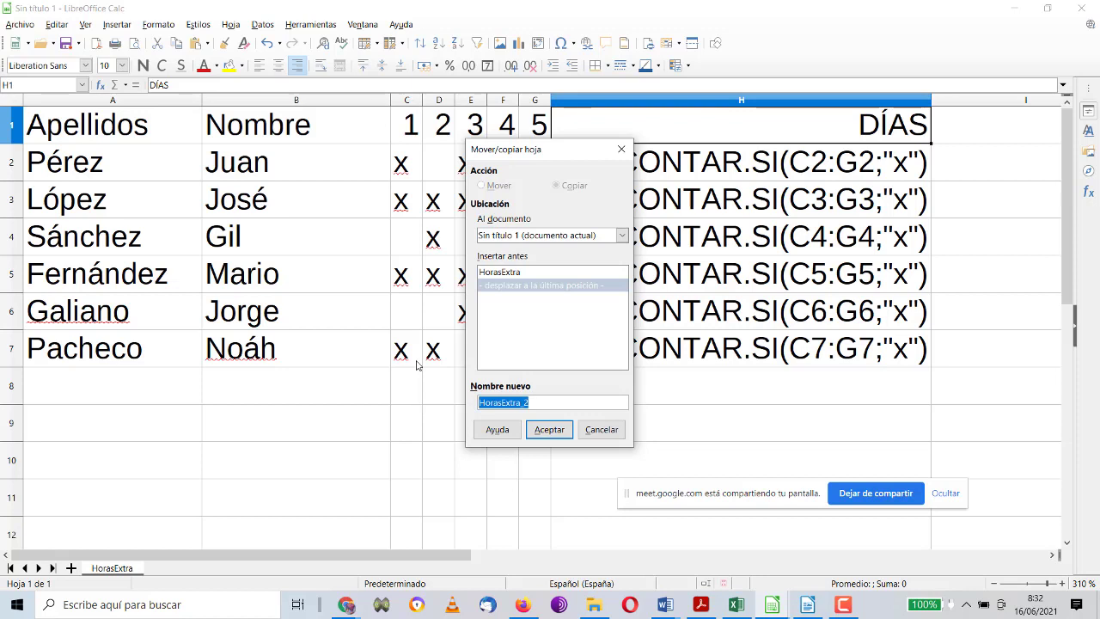
text(Res)
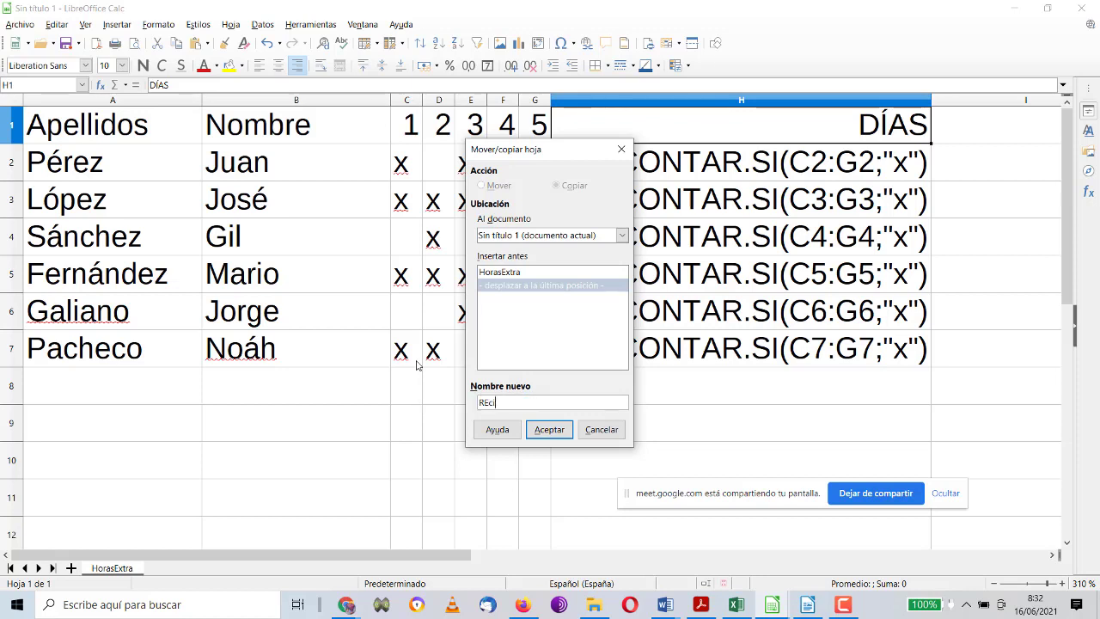
key(BackSpace)
key(BackSpace)
text(ecup)
key(BackSpace)
key(BackSpace)
text(ibos de Horas Extra)
key(Return)
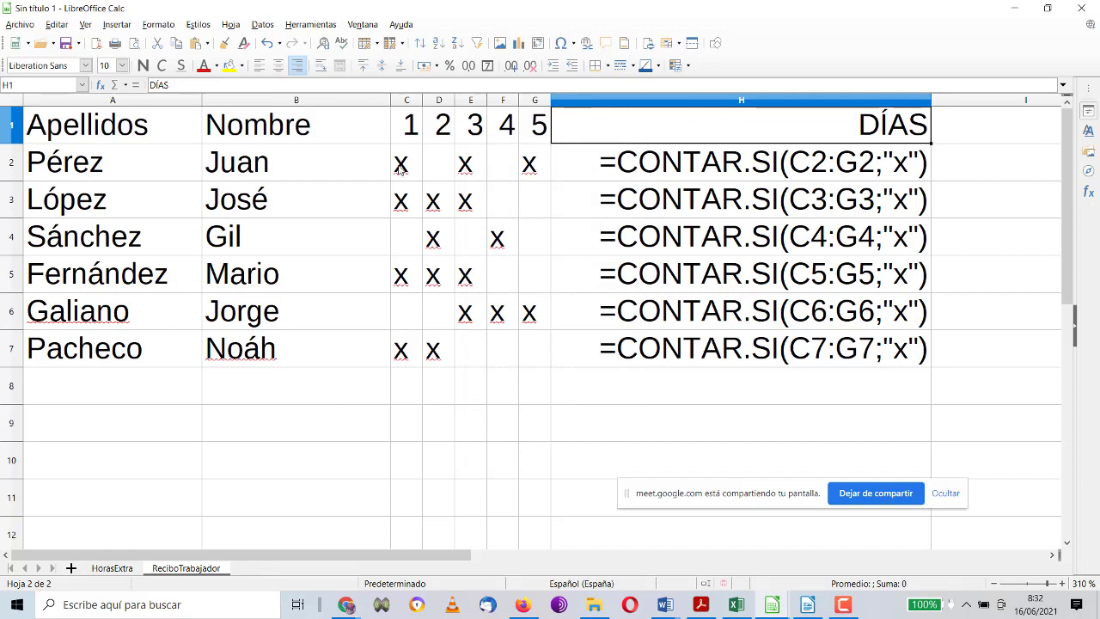
Step: Clear C1:H7, widen column C and enter the header Puesto in C1
drag(407, 126, 669, 348)
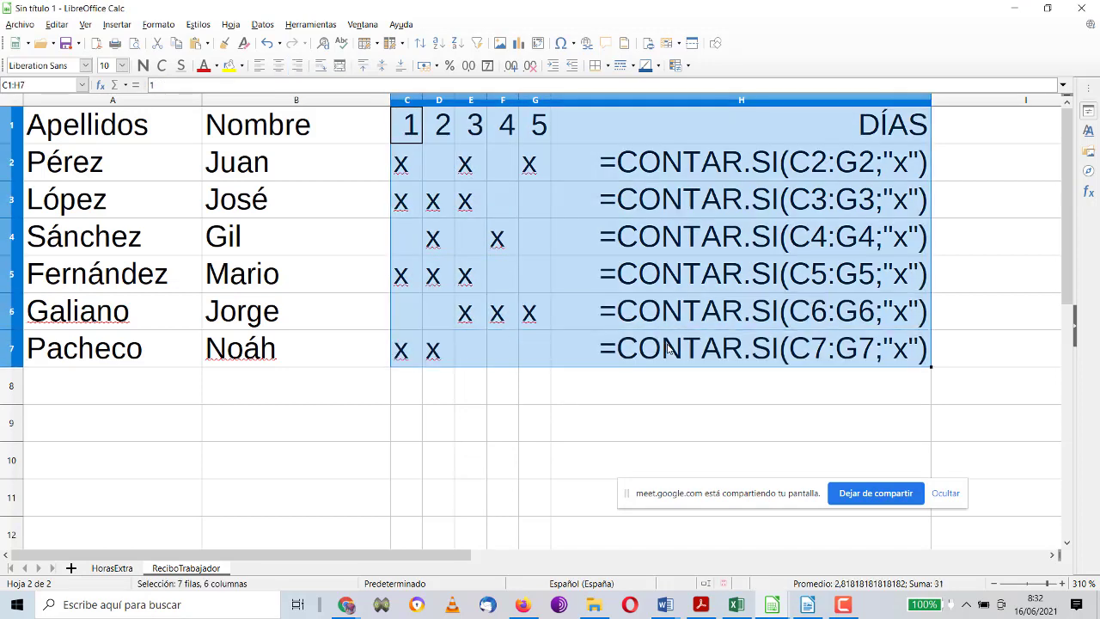
key(Delete)
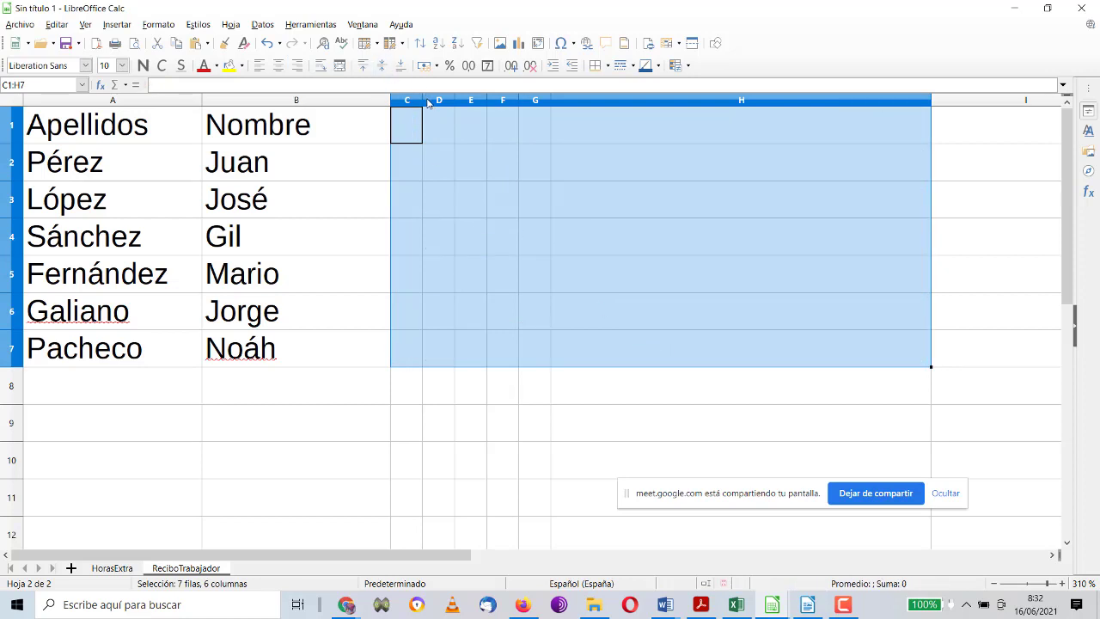
drag(423, 101, 449, 101)
click(433, 131)
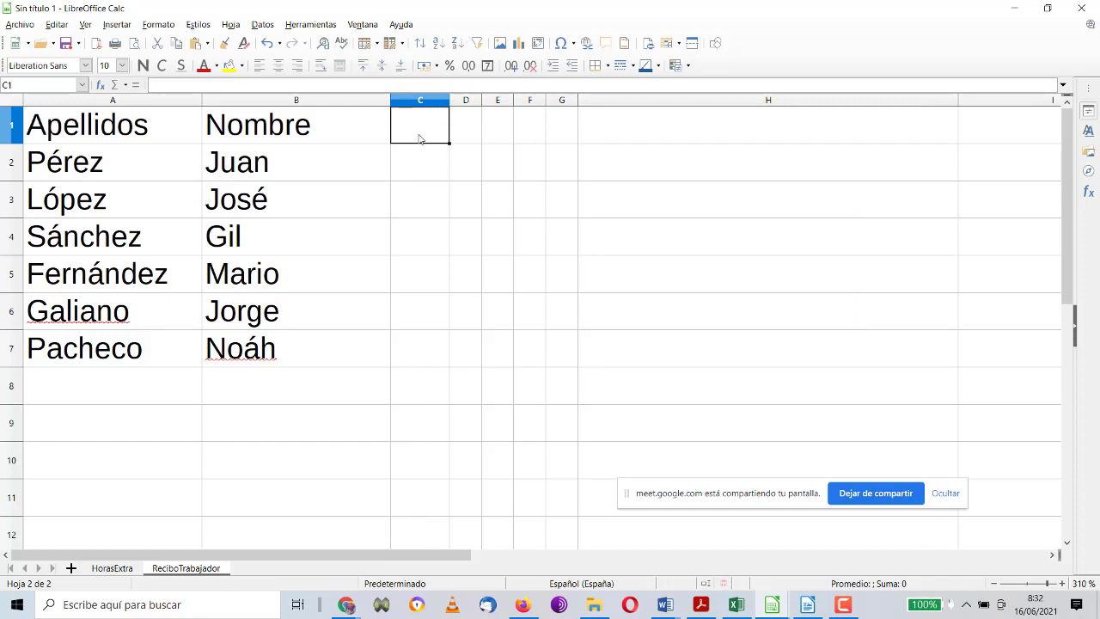
text(Puesto)
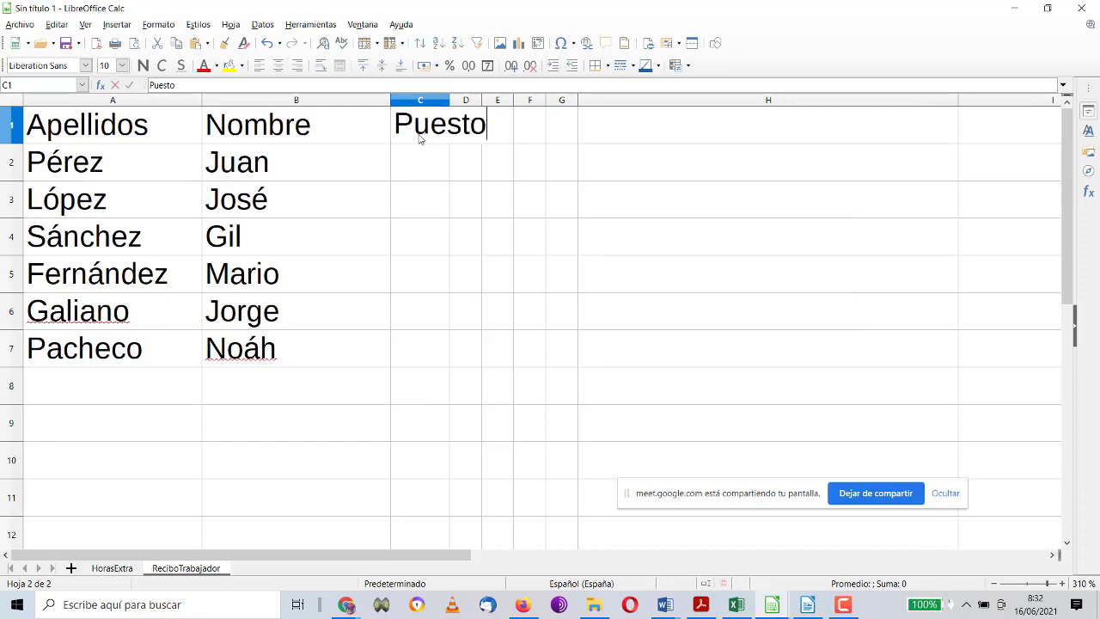
key(Return)
drag(448, 100, 490, 104)
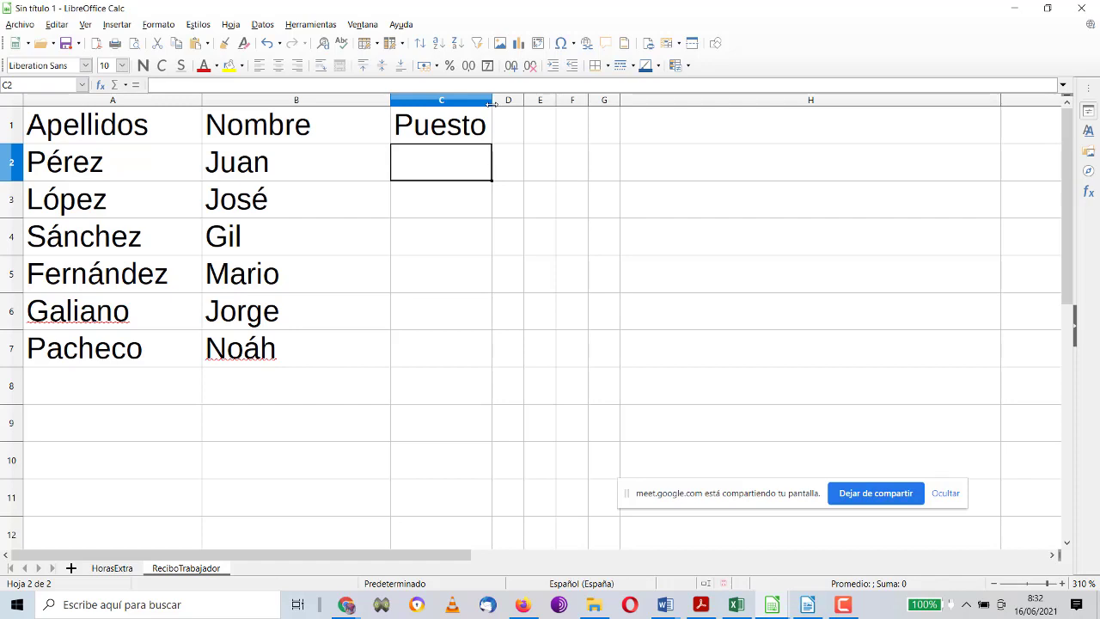
Step: Enter Of1 and Of2 as the first two Puesto values, fixing the Of2w typo
text(Of1)
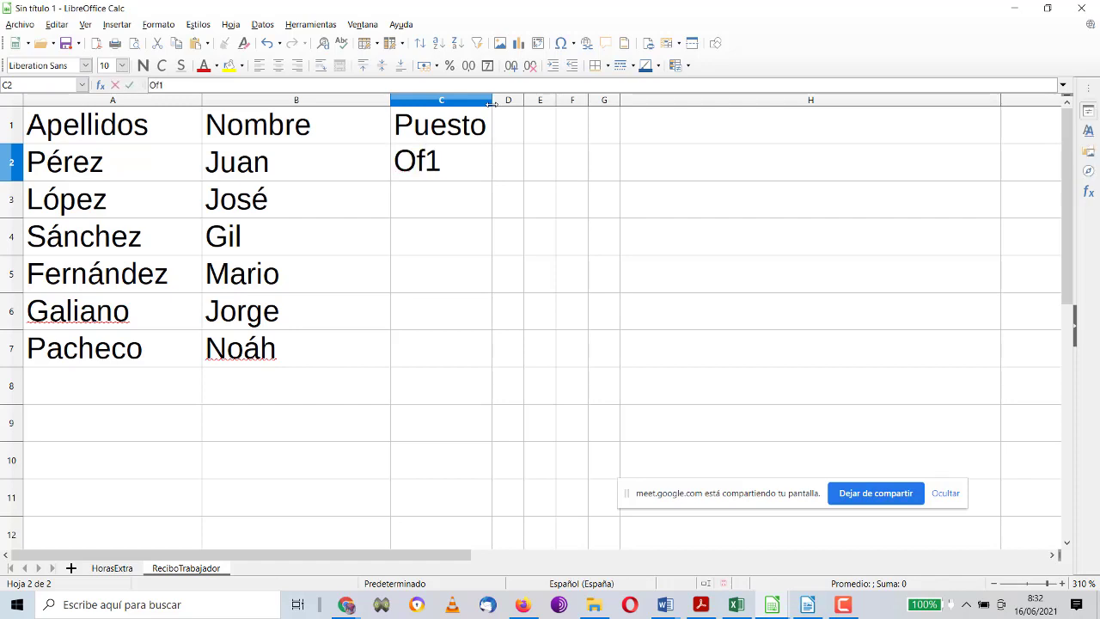
key(Return)
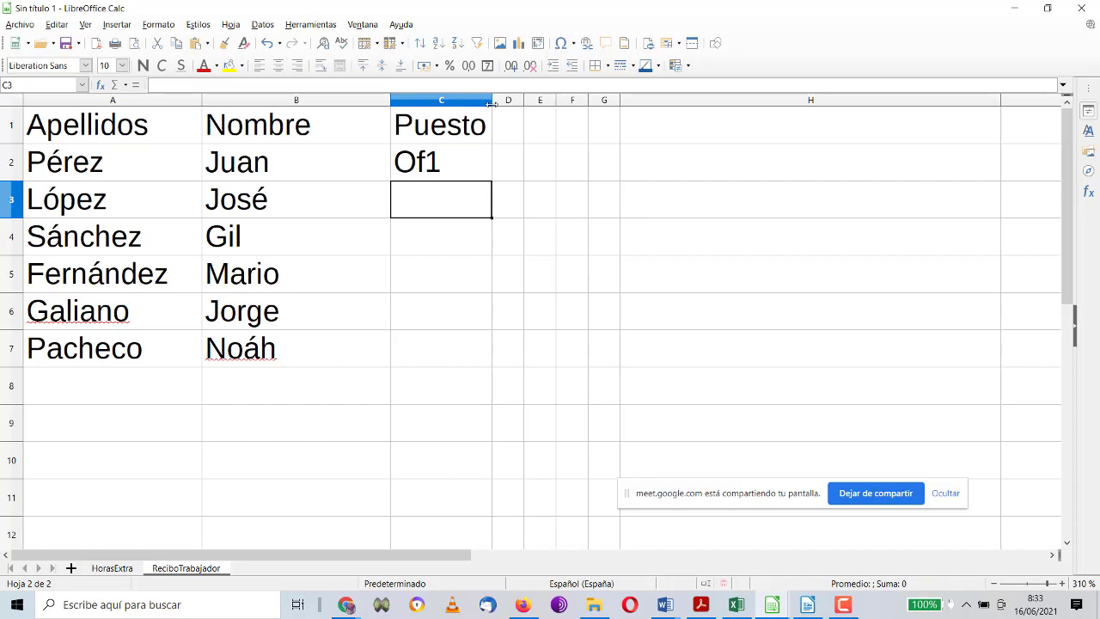
text(Of2w)
key(Return)
key(Up)
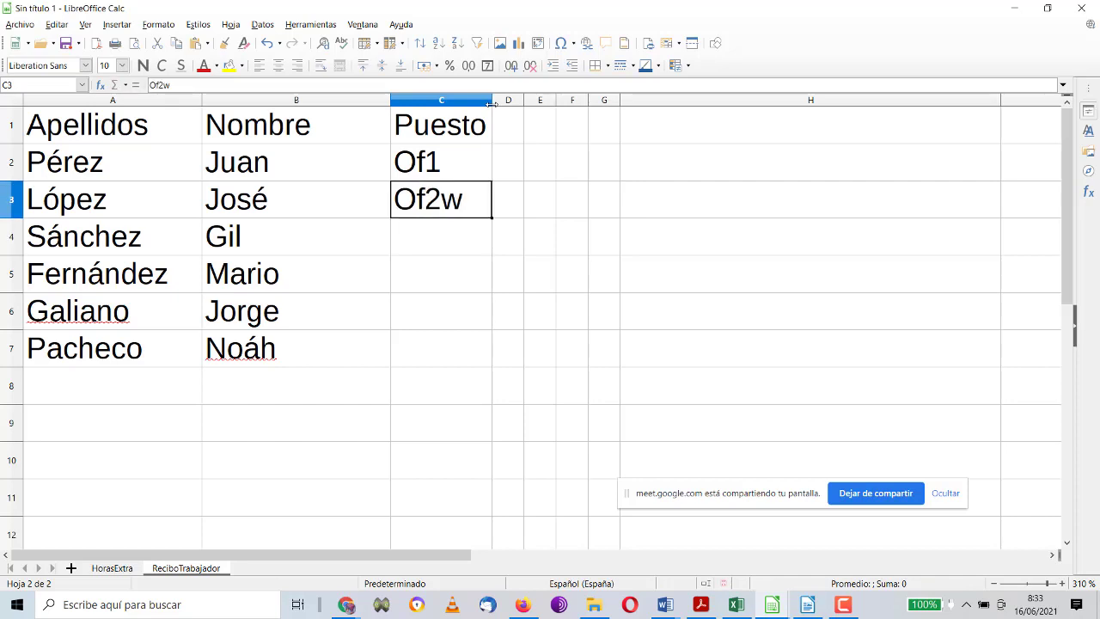
click(207, 87)
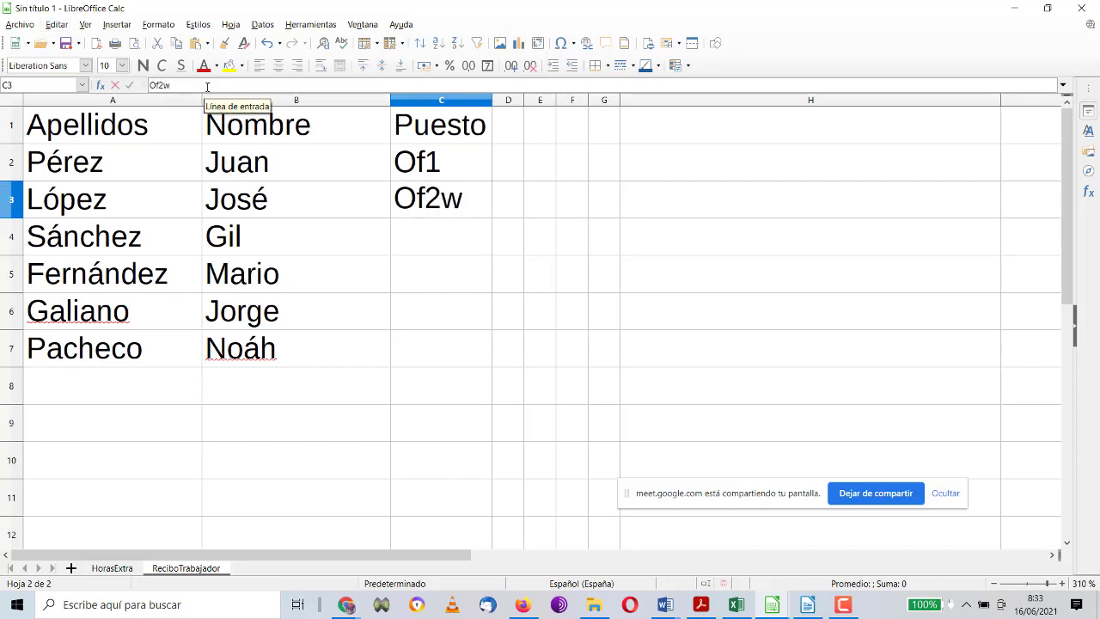
key(BackSpace)
key(Return)
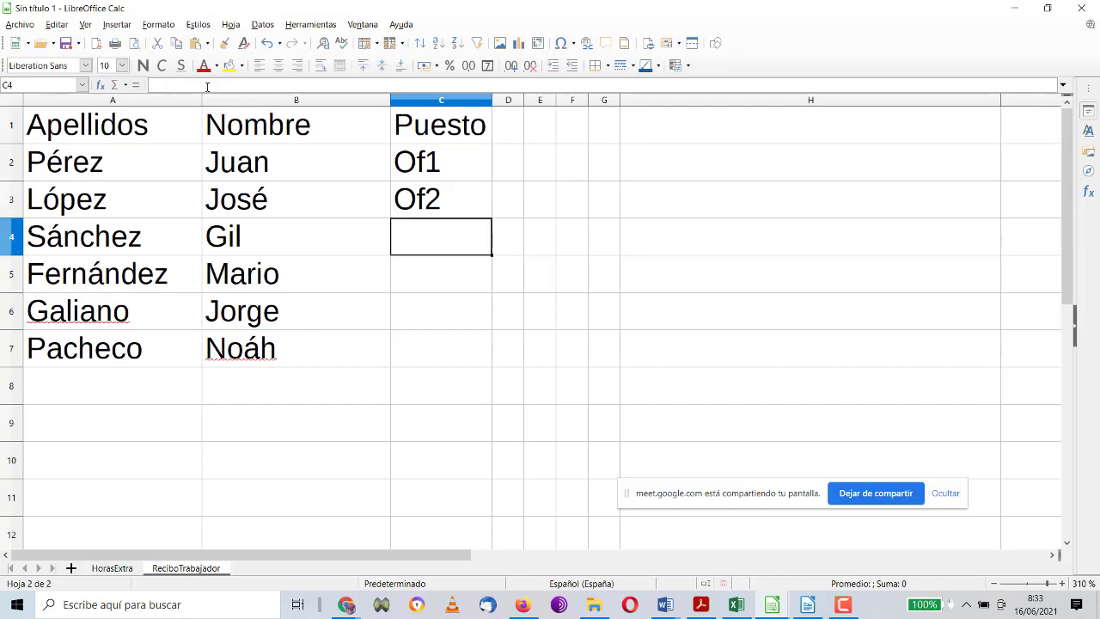
Step: Enter PO, PO, Of2 and Of1 for the remaining four workers in column C
text(PO)
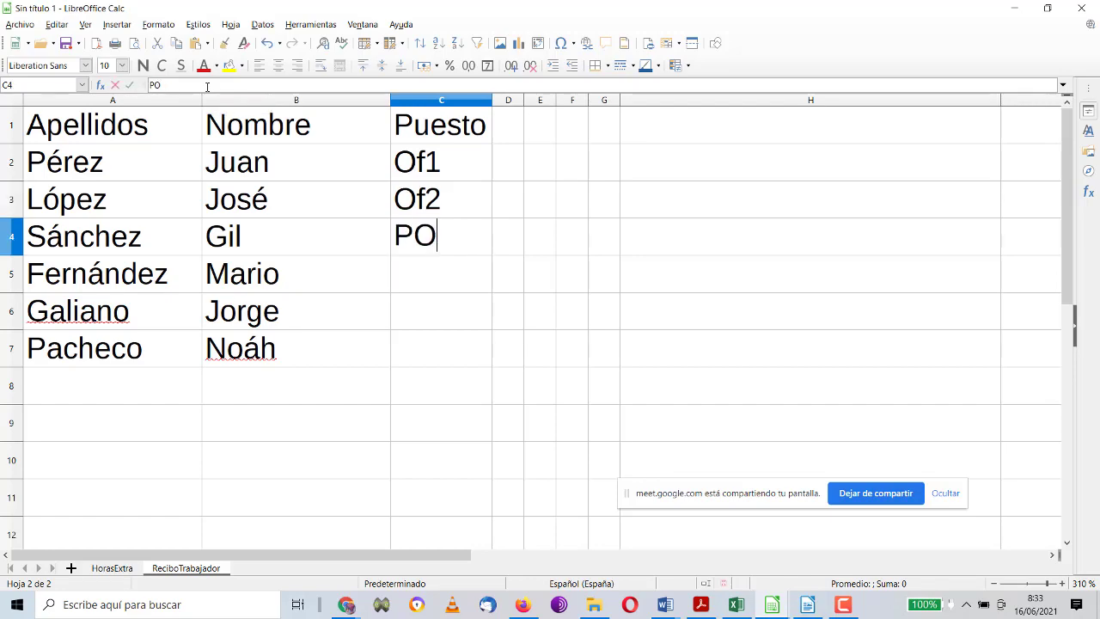
key(Return)
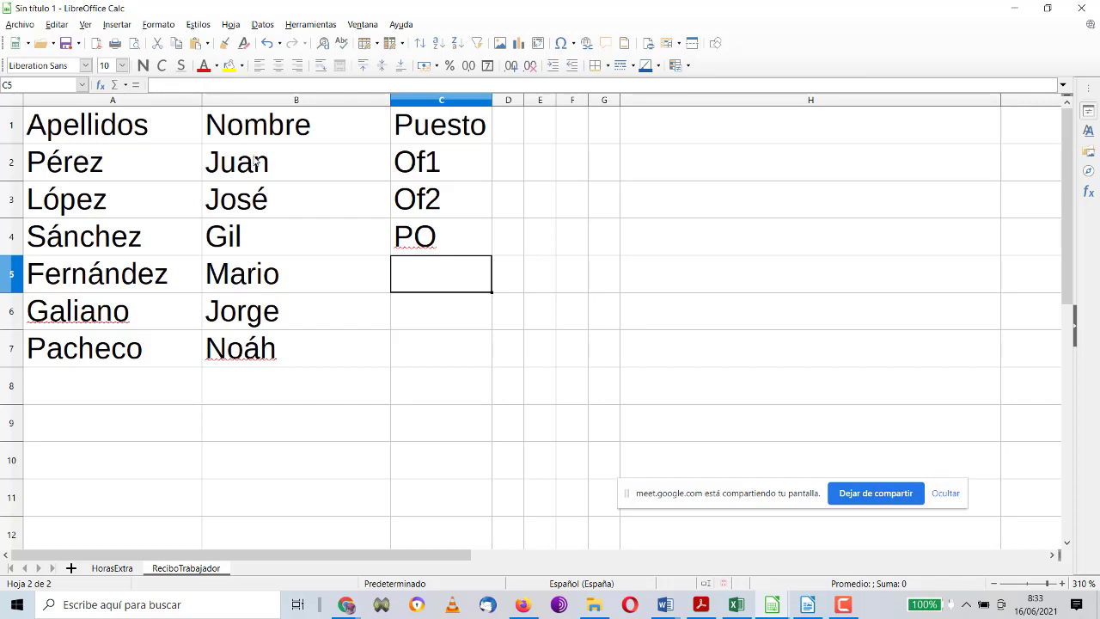
key(Caps_Lock)
text(PO)
key(Return)
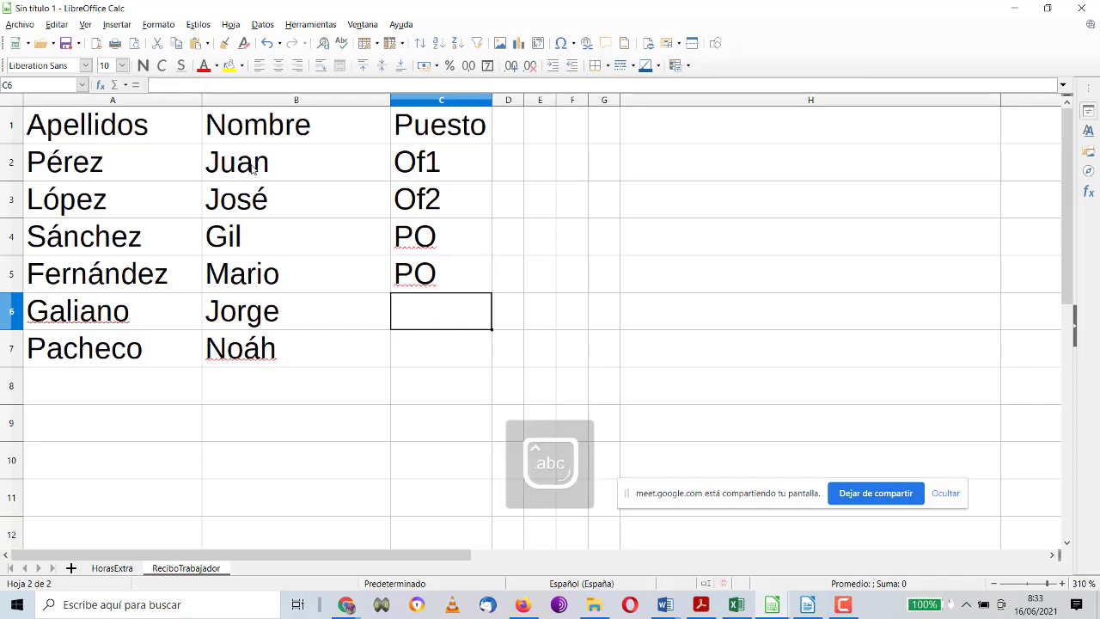
text(oF)
key(BackSpace)
key(BackSpace)
key(BackSpace)
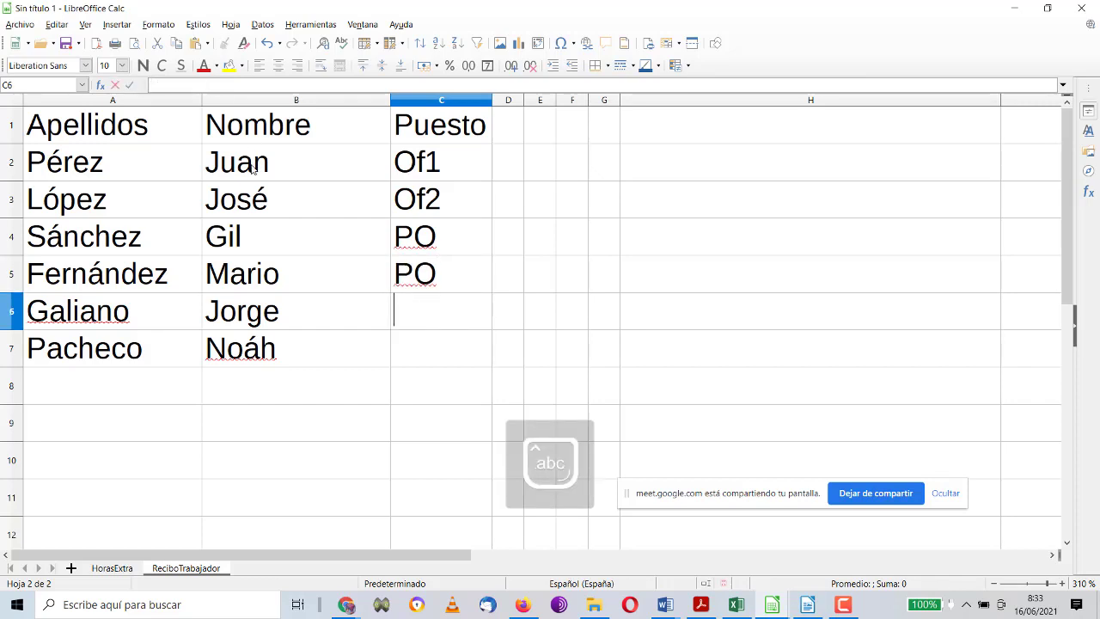
text(Of2)
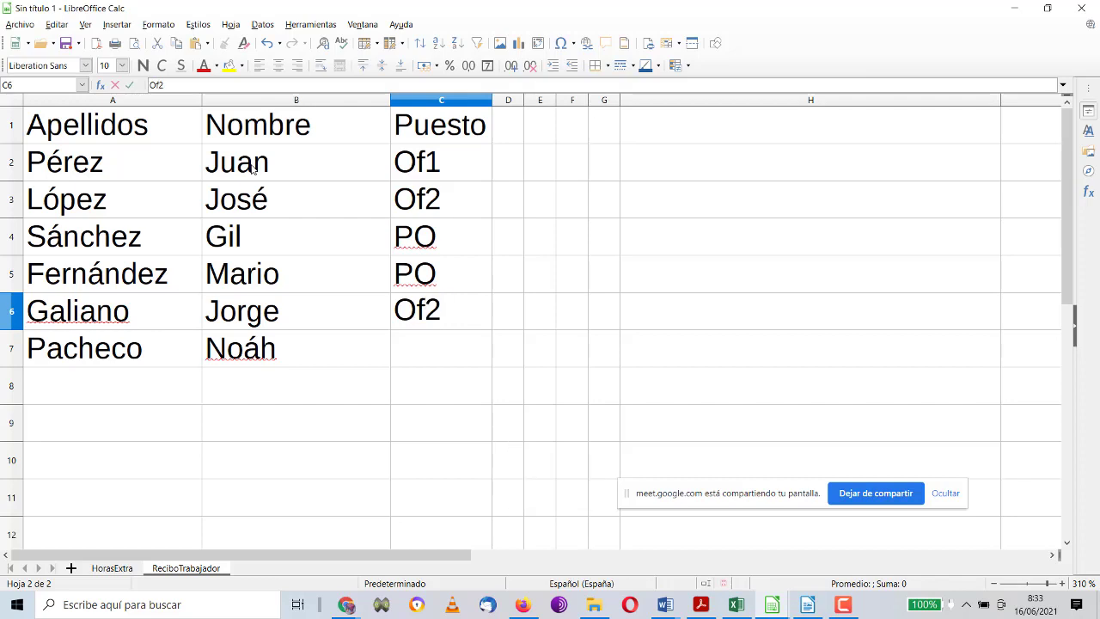
key(Return)
text(Of1)
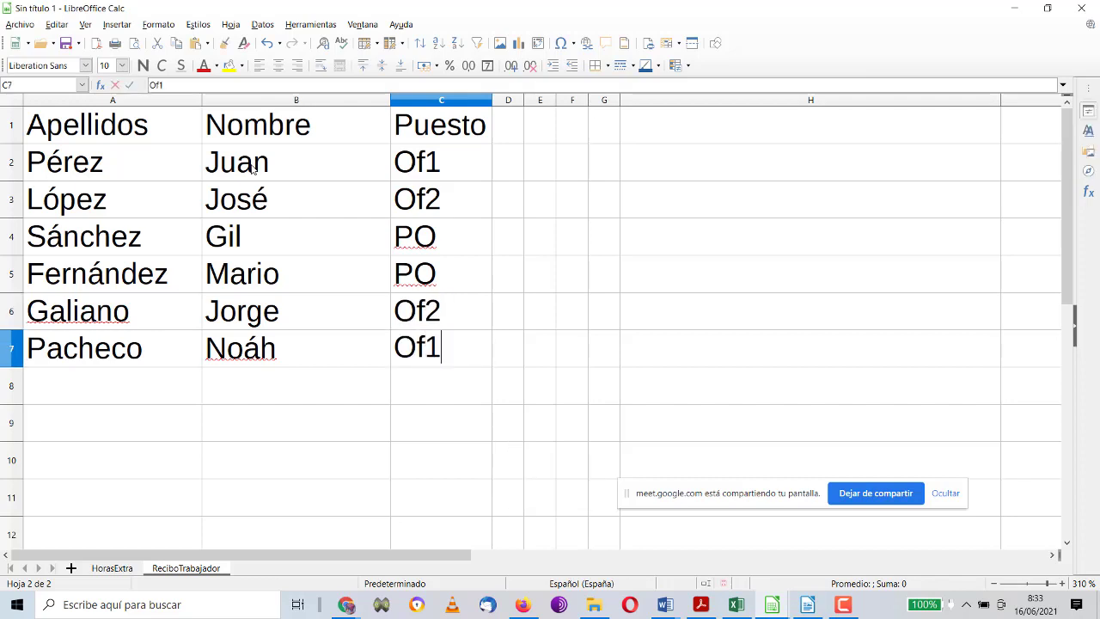
key(Return)
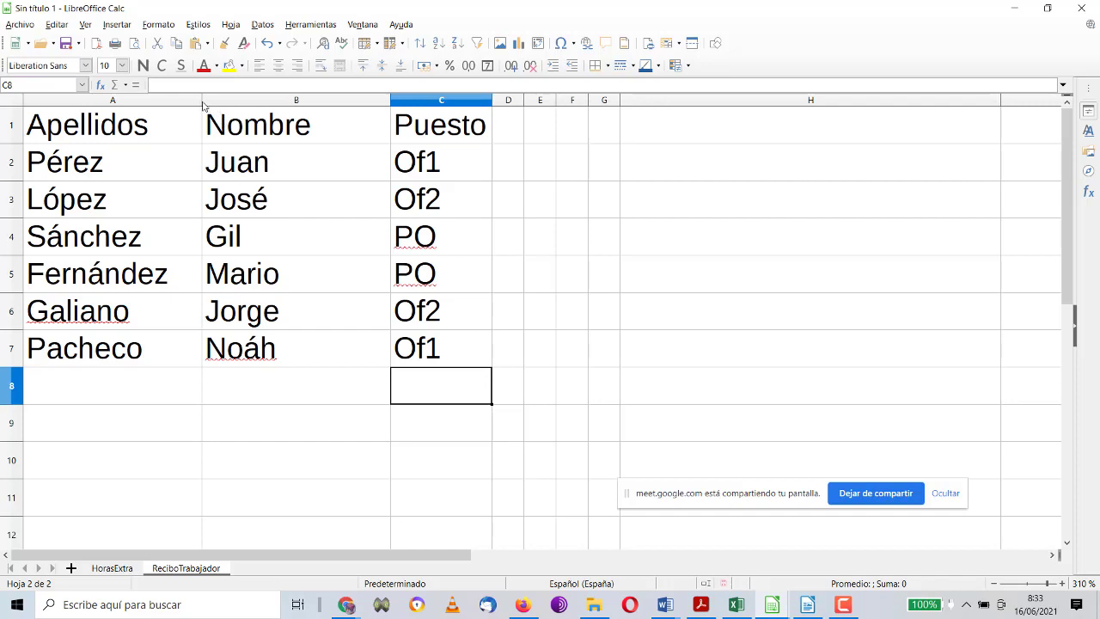
Step: Narrow columns A and B so Nombre and Puesto sit closer to the surnames
drag(202, 101, 193, 101)
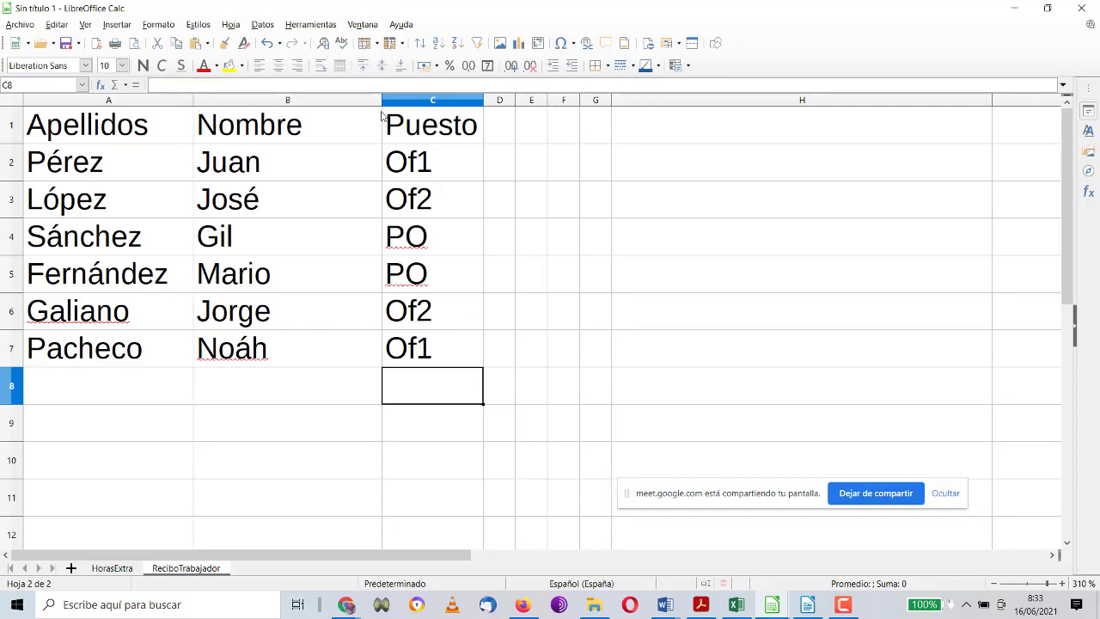
drag(382, 103, 332, 101)
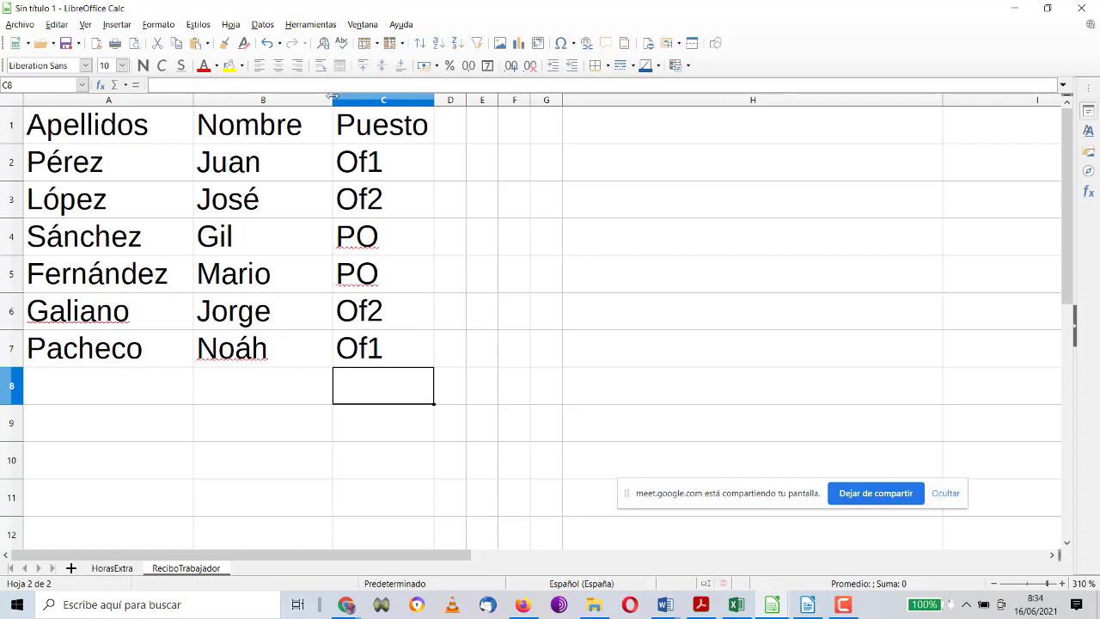
click(444, 234)
click(451, 275)
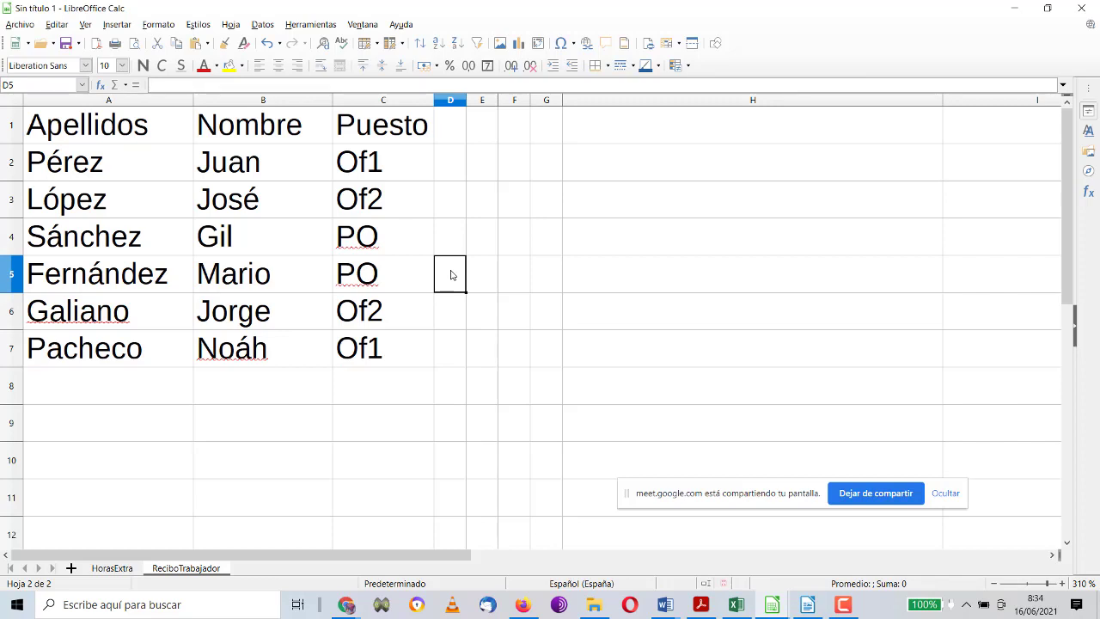
click(448, 252)
click(446, 286)
Step: Narrow column H to reveal columns I and J, then move to cell D2
drag(941, 100, 596, 97)
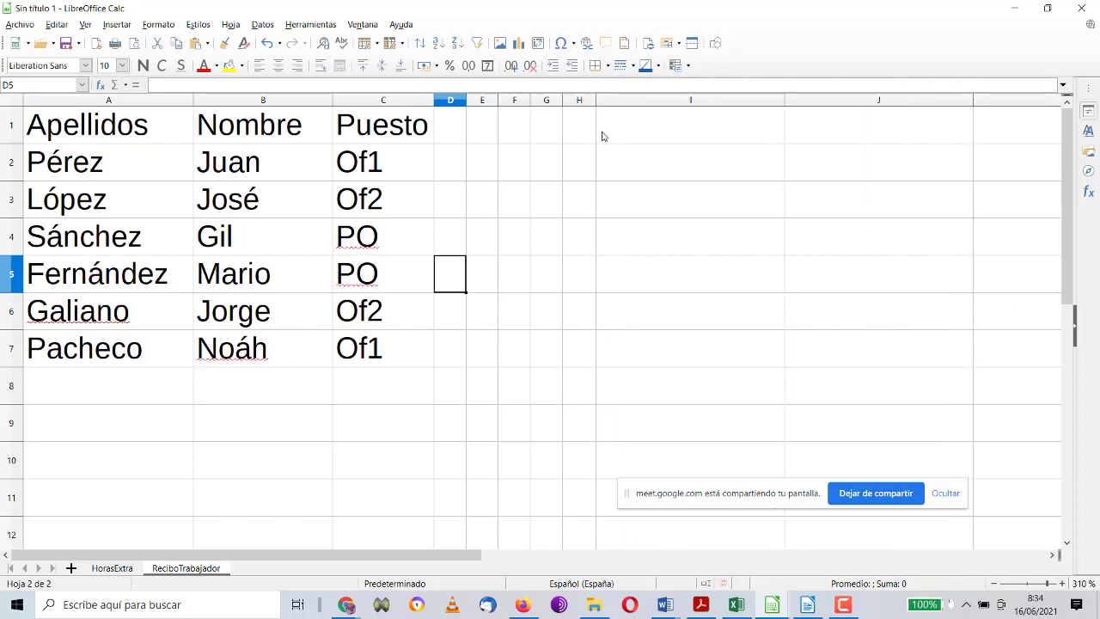
click(601, 136)
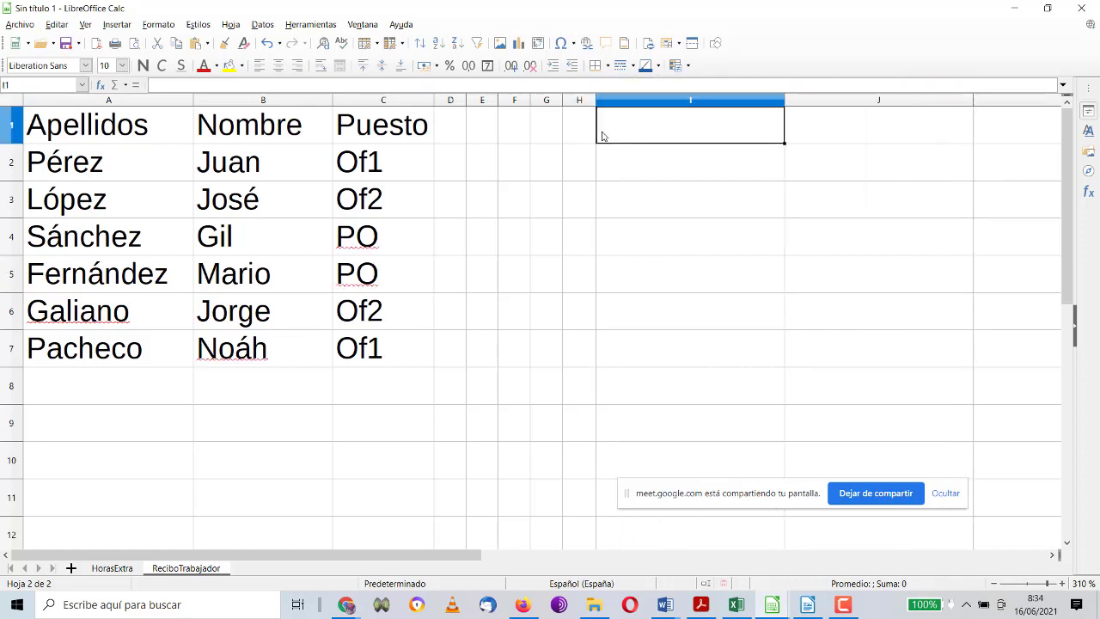
click(439, 140)
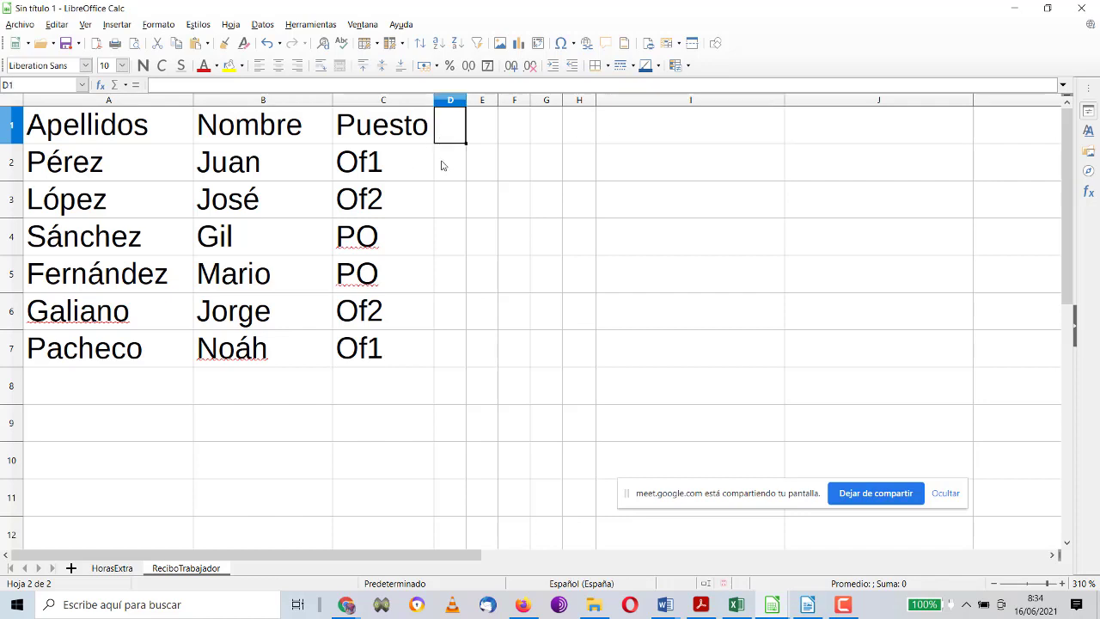
key(Down)
key(Down)
key(Down)
key(Down)
key(Down)
key(Down)
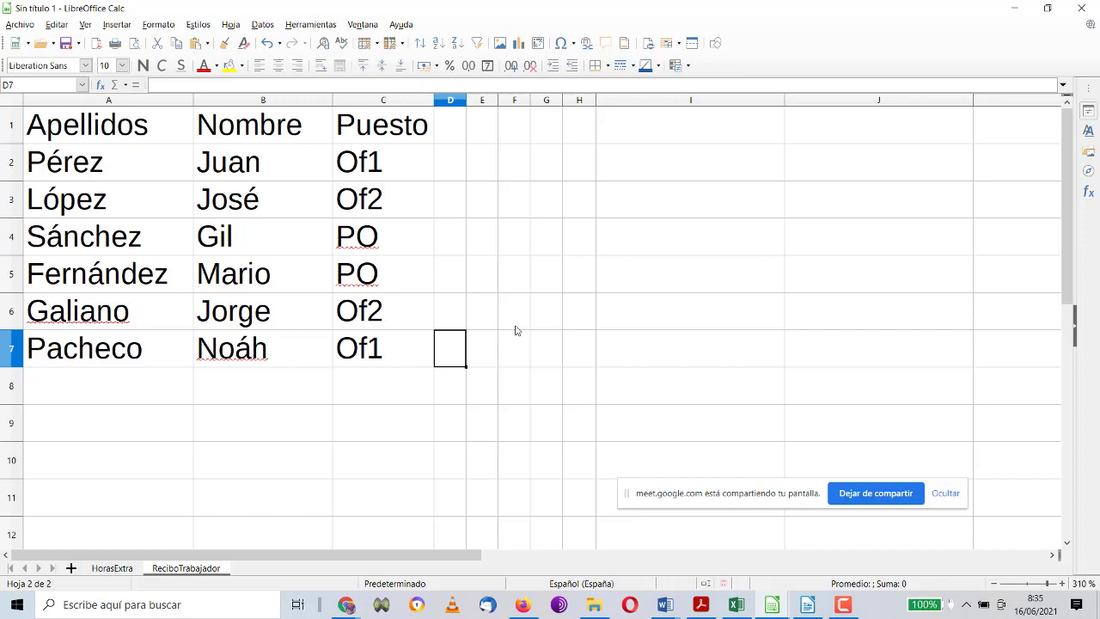
click(448, 121)
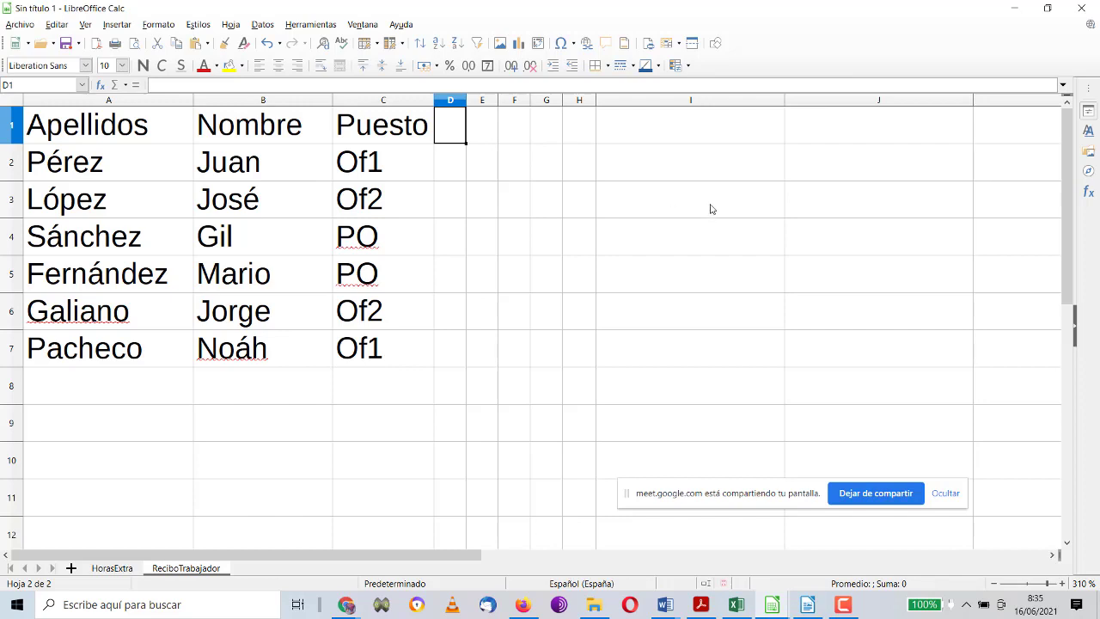
key(Down)
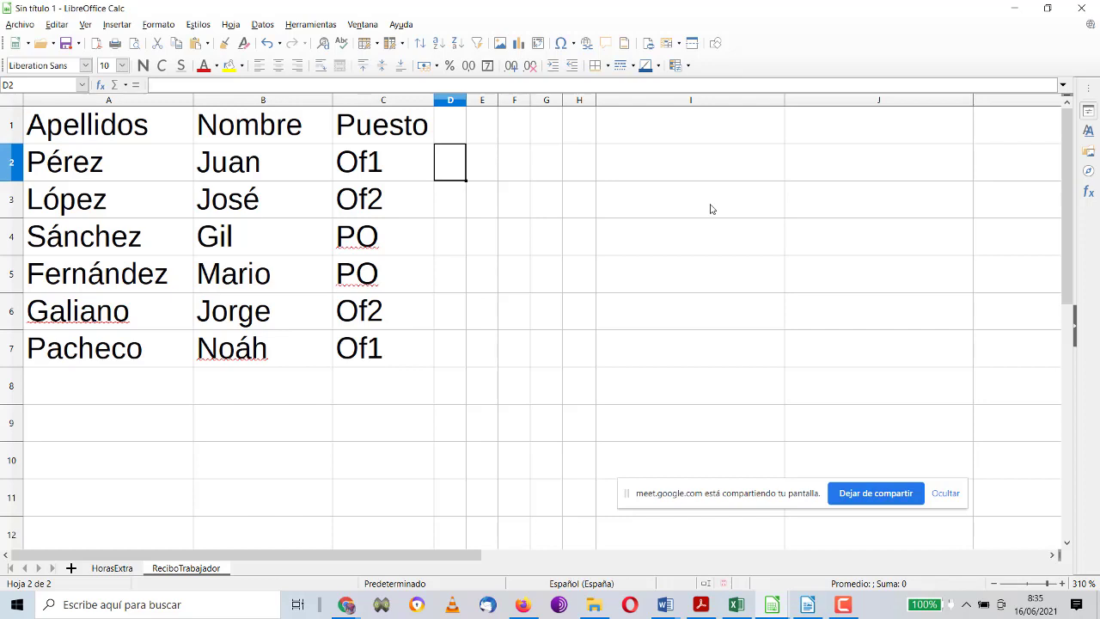
Step: Enter 18, 15, 13, 13, 15, 18 in D2:D7 and widen column D
text(18)
key(Return)
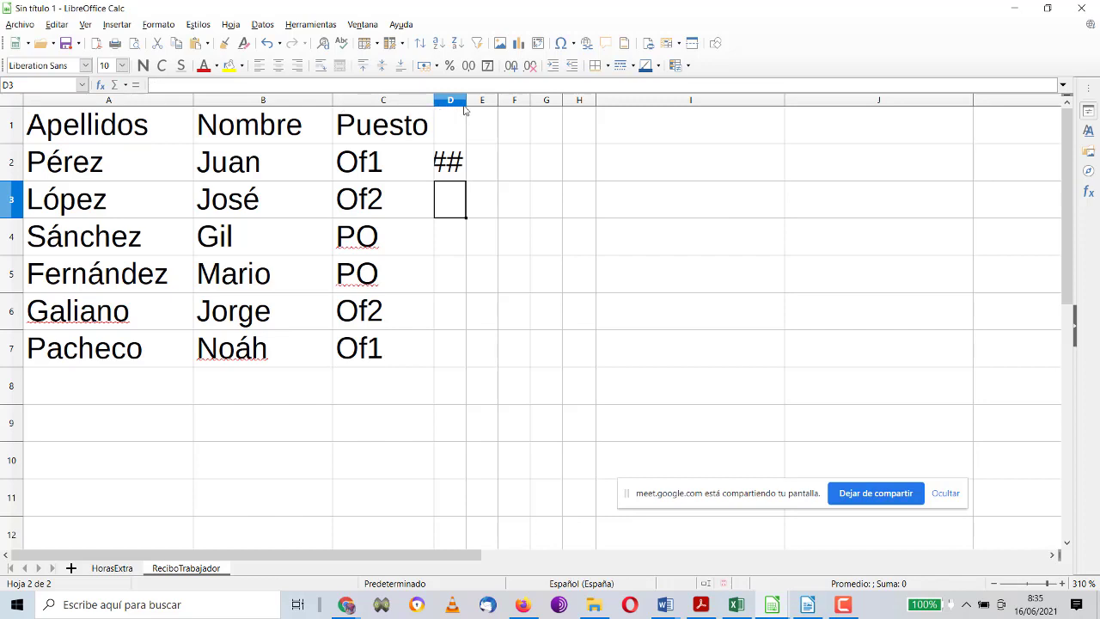
drag(466, 101, 494, 100)
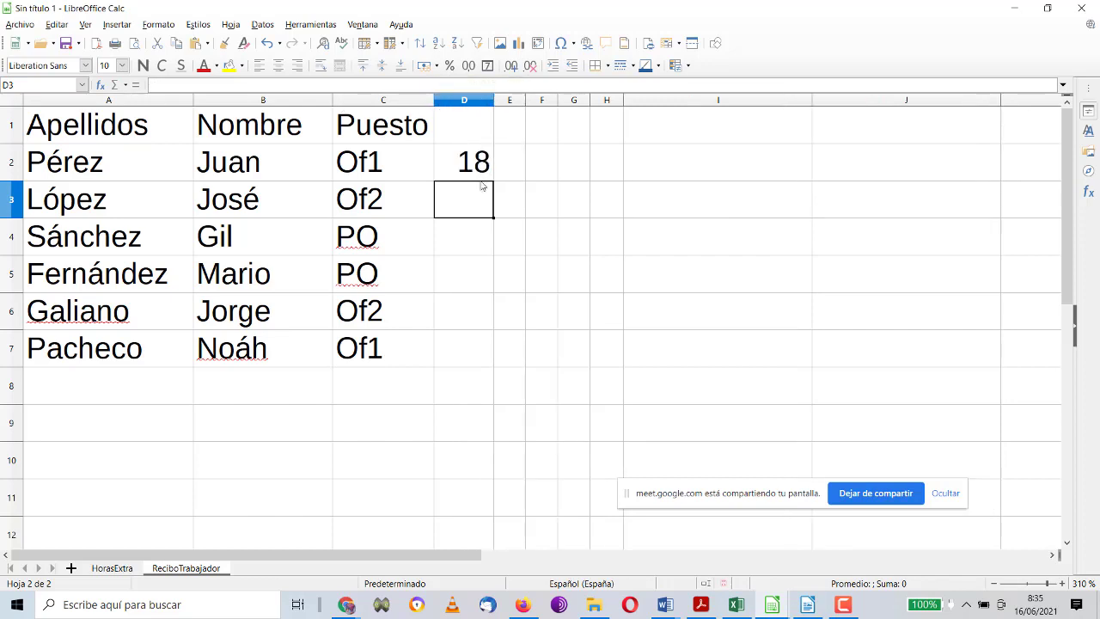
text(15)
key(Return)
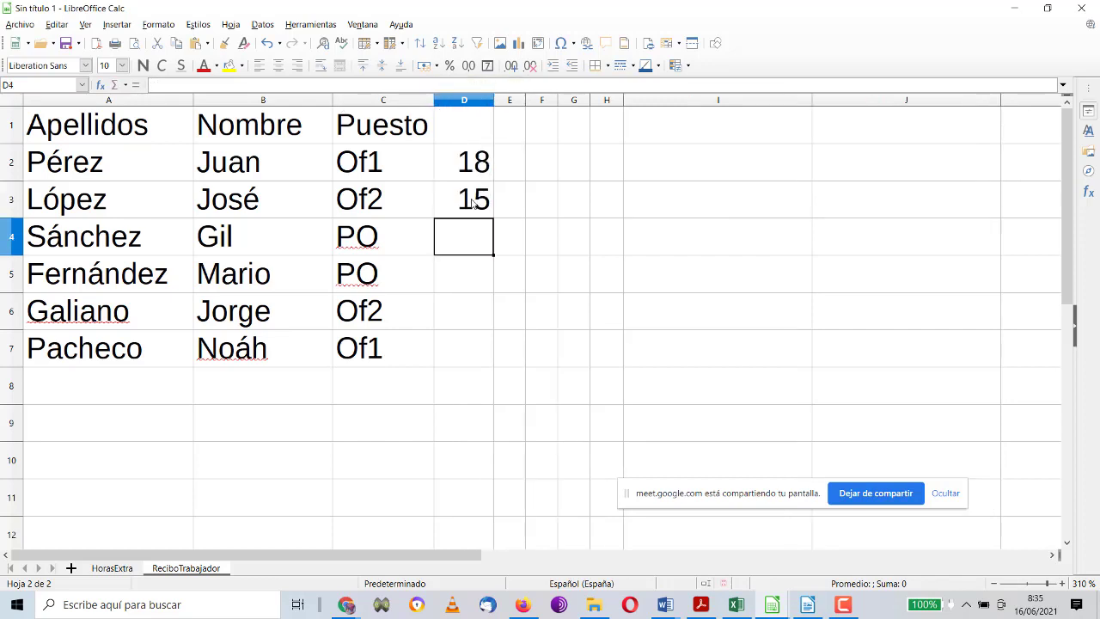
text(13)
key(Return)
text(13)
key(Return)
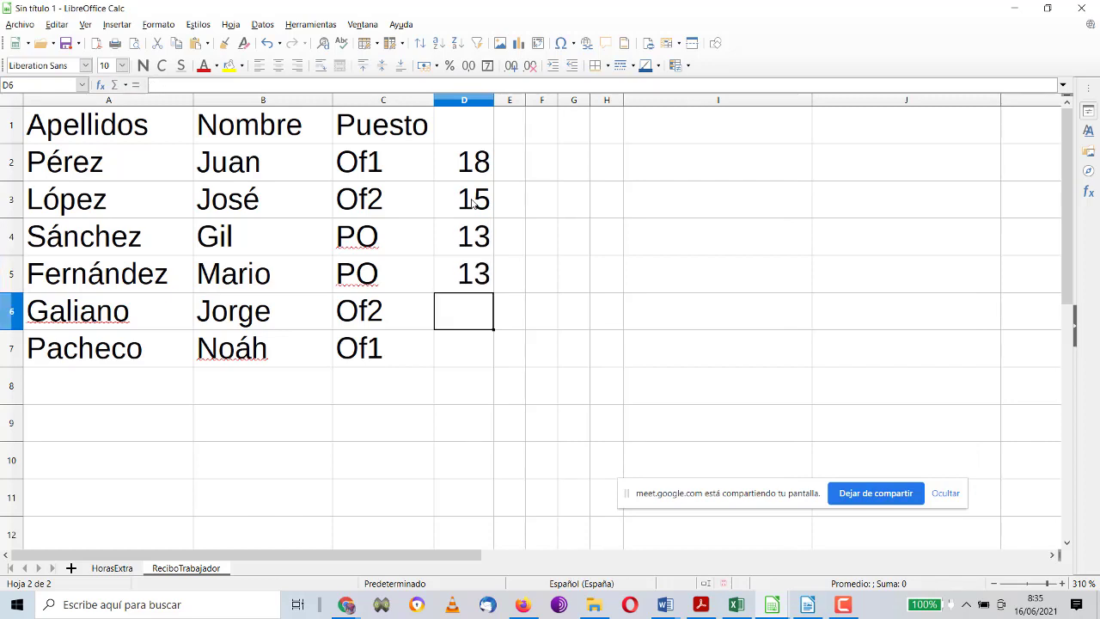
text(15)
key(Return)
text(18)
key(Return)
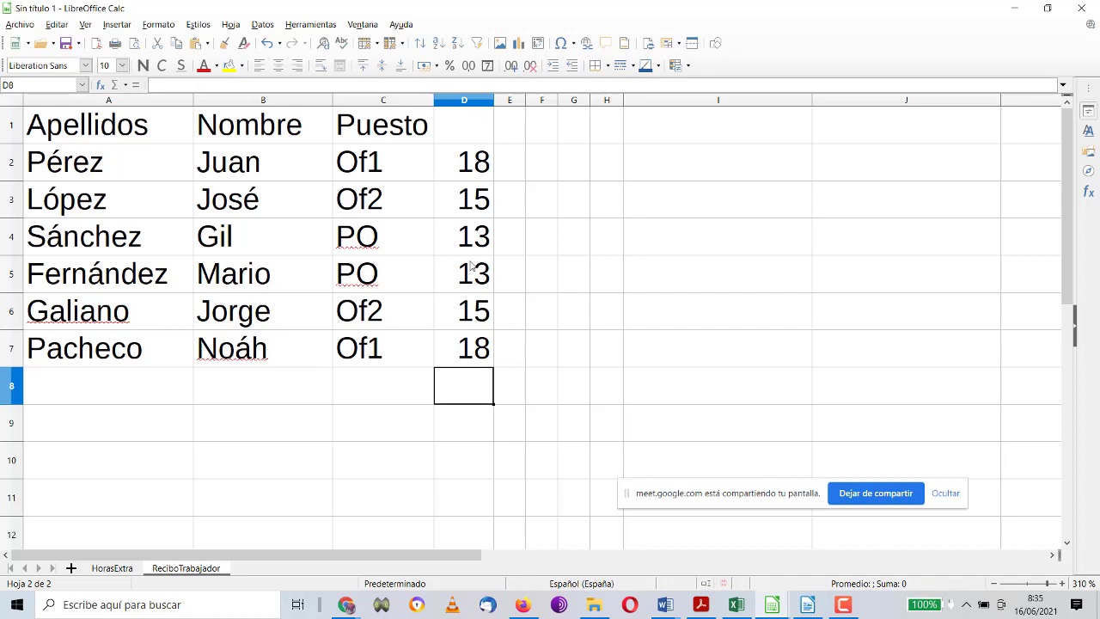
Step: Clear the amounts in D2:D7 and add a new blank sheet Hoja3
drag(486, 164, 457, 339)
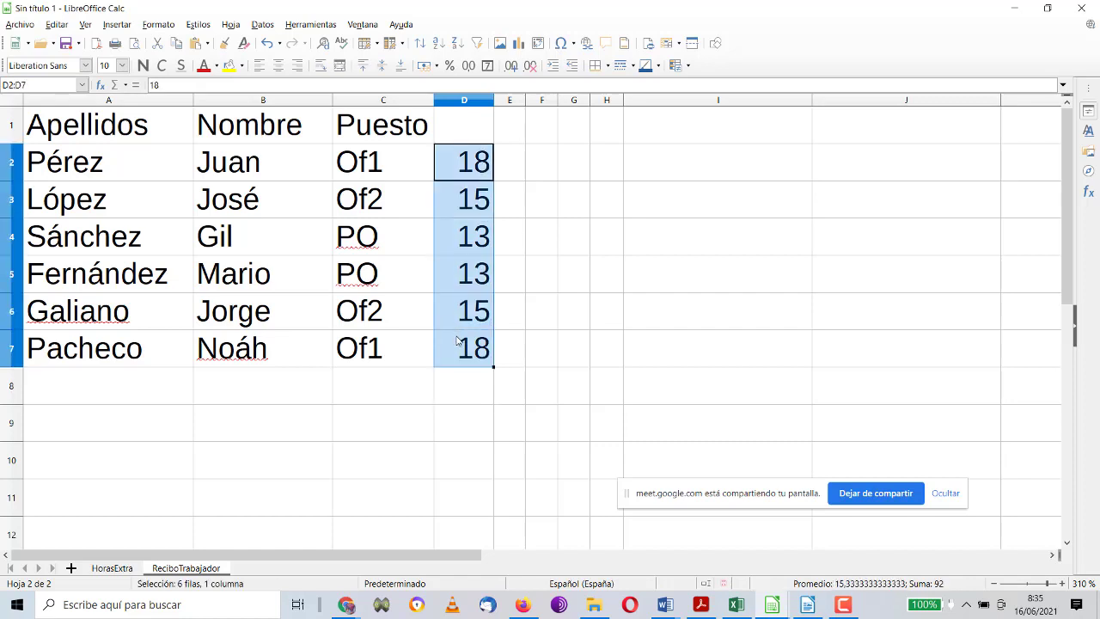
key(Delete)
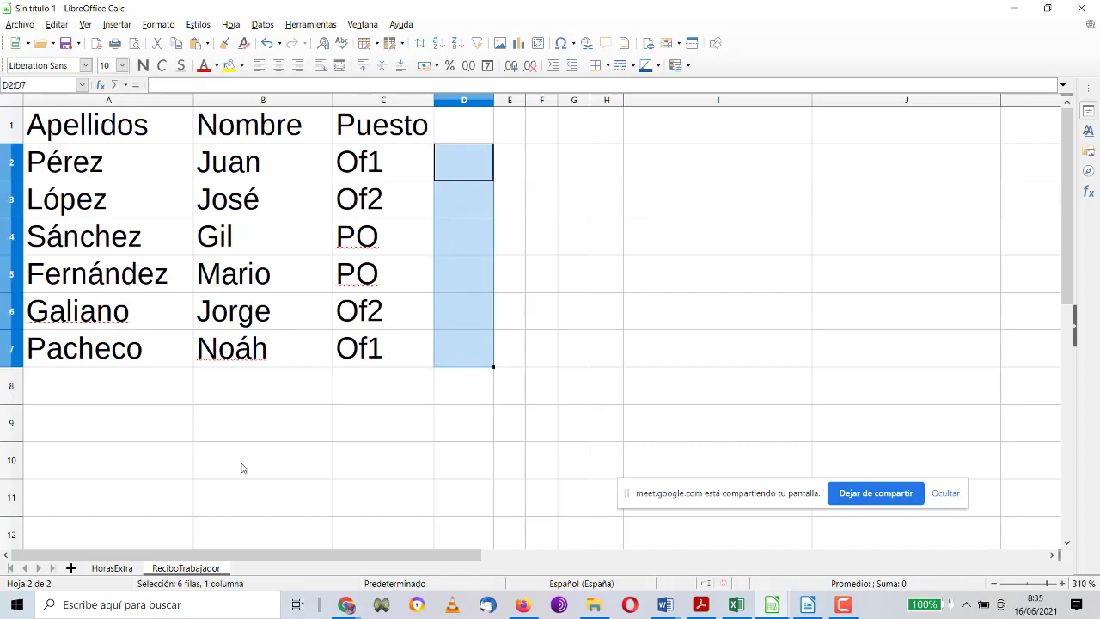
click(71, 569)
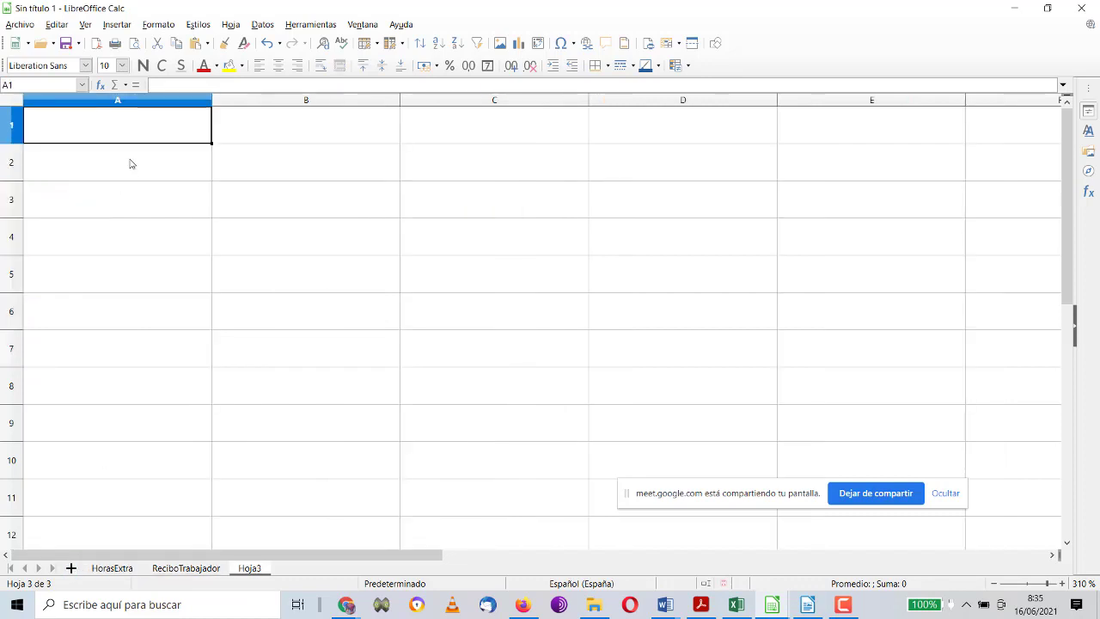
Step: Enter Puesto, Of1, Of2 and PO in A1:A4 of Hoja3
text(Puesto)
key(Return)
text(Of)
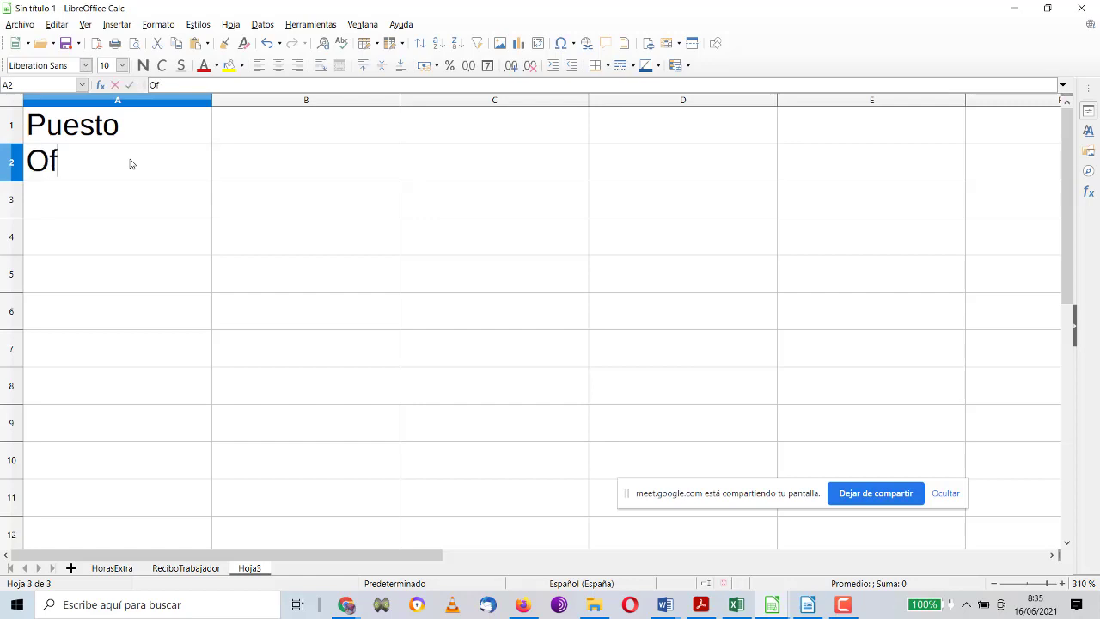
text(1)
key(Return)
text(Of2)
key(Return)
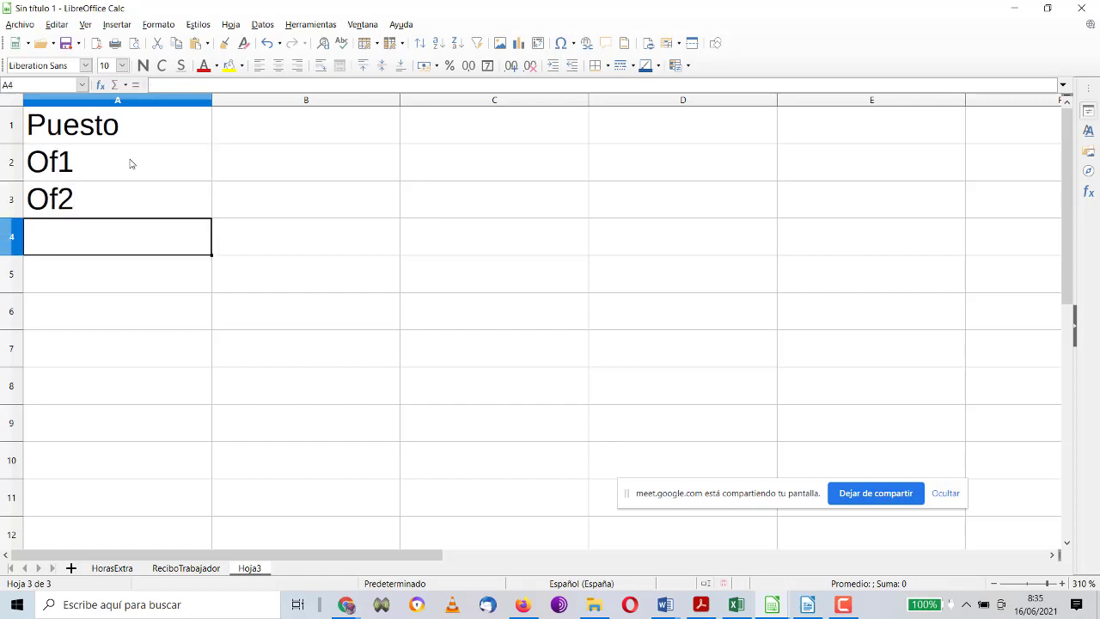
text(PO)
key(Tab)
Step: Enter Pasta, 18, 15 and 13 in B1:B4
key(Up)
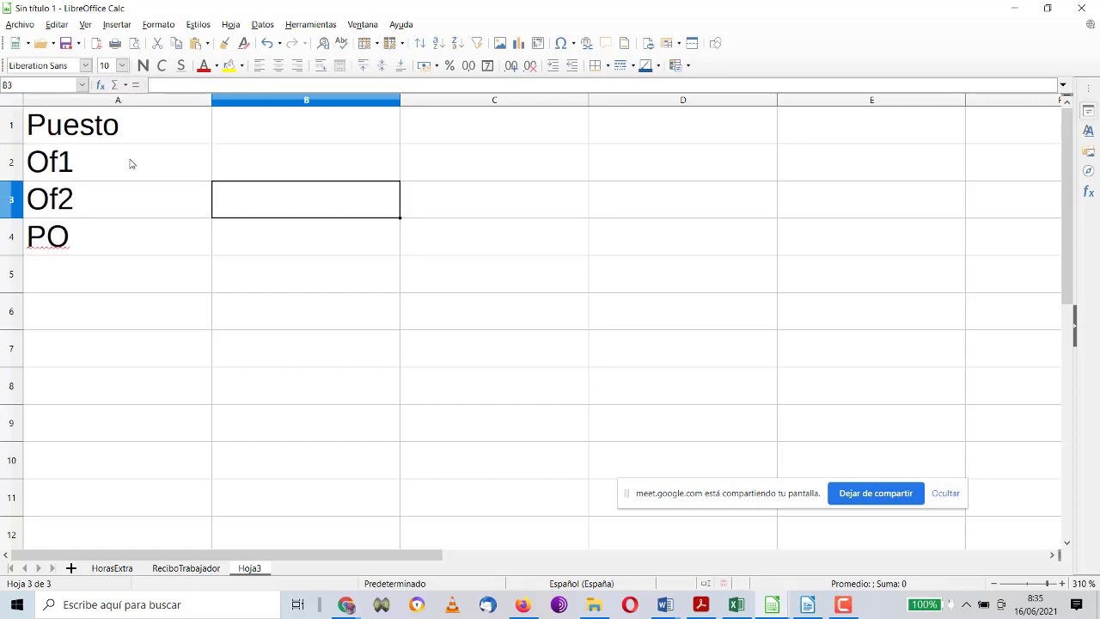
key(Up)
key(Up)
key(Caps_Lock)
text(pAST)
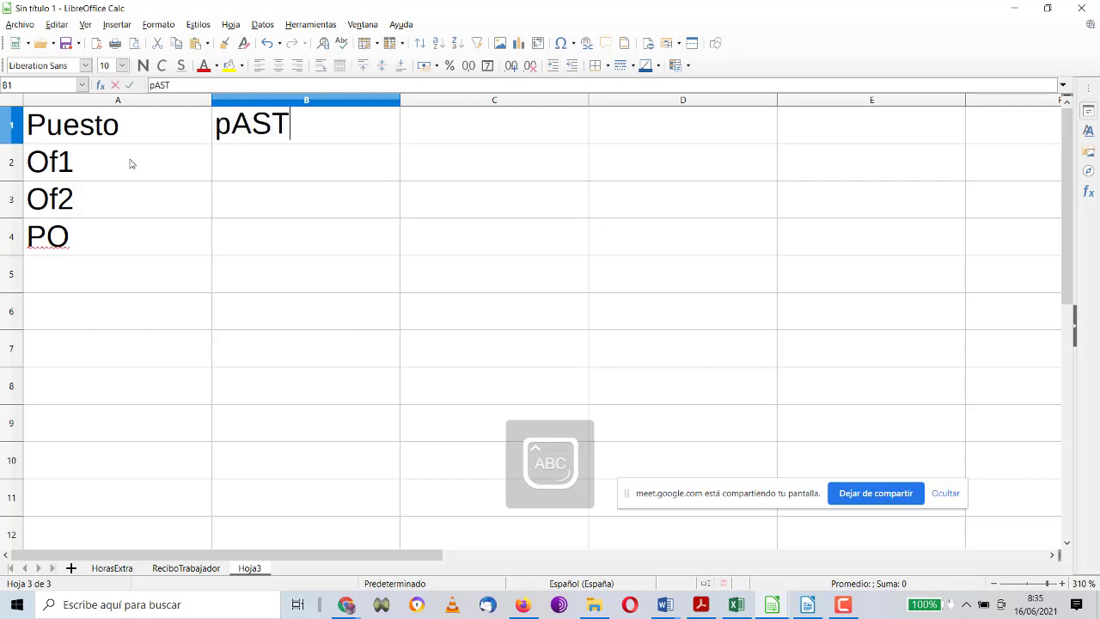
key(BackSpace)
key(Caps_Lock)
key(BackSpace)
key(BackSpace)
key(BackSpace)
text(Pasta)
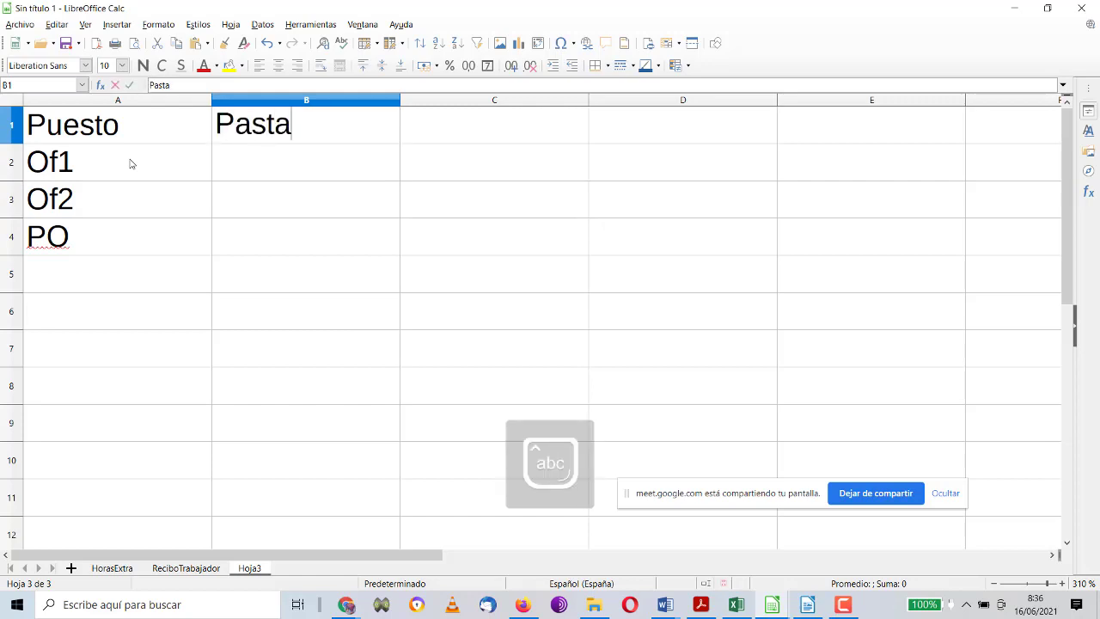
key(Return)
text(18)
key(Return)
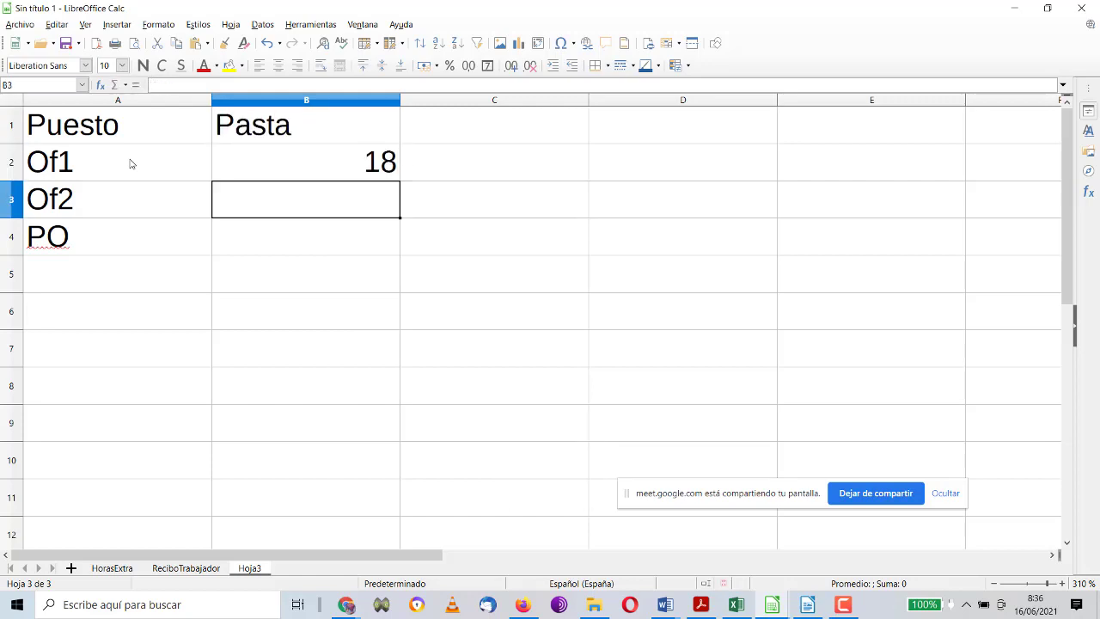
text(15)
key(Return)
text(13)
key(Return)
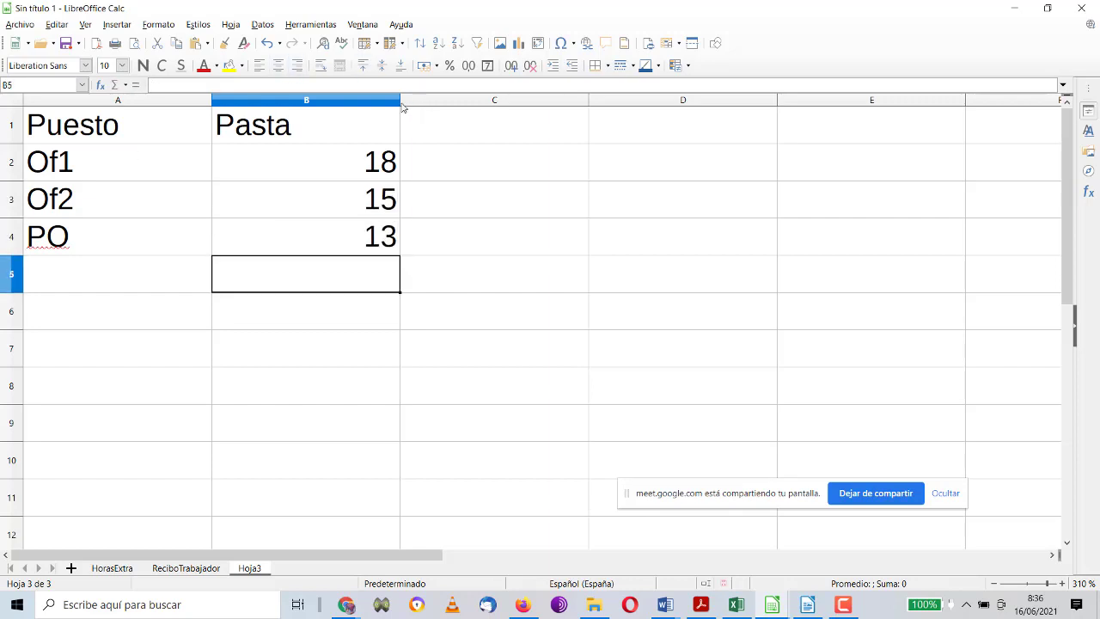
Step: Resize columns A and B to fit the rate table
drag(402, 108, 319, 108)
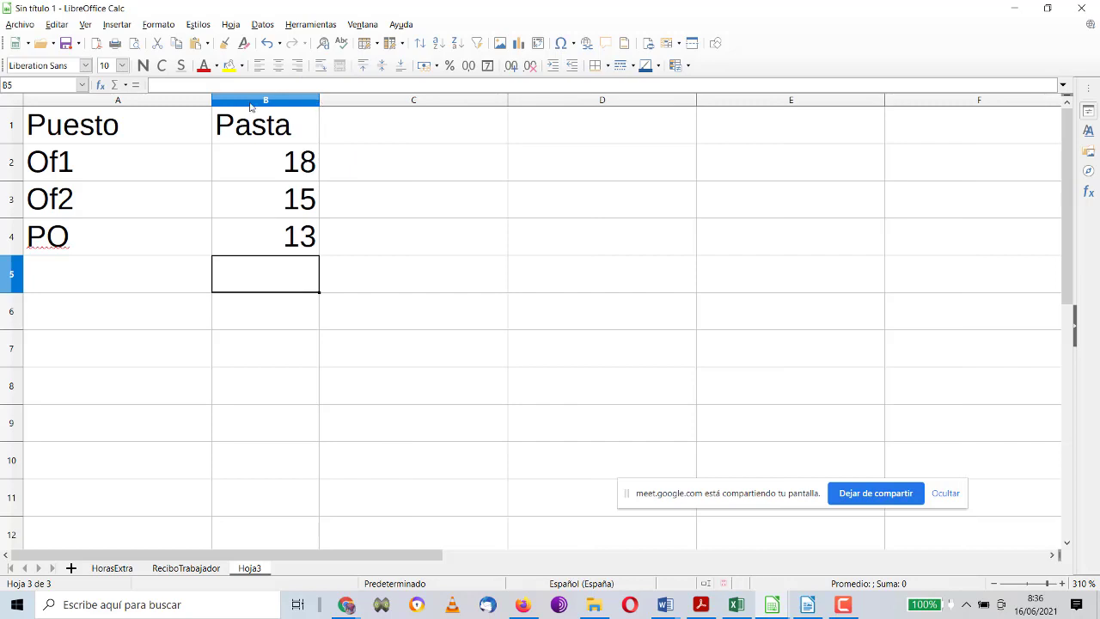
drag(212, 103, 156, 108)
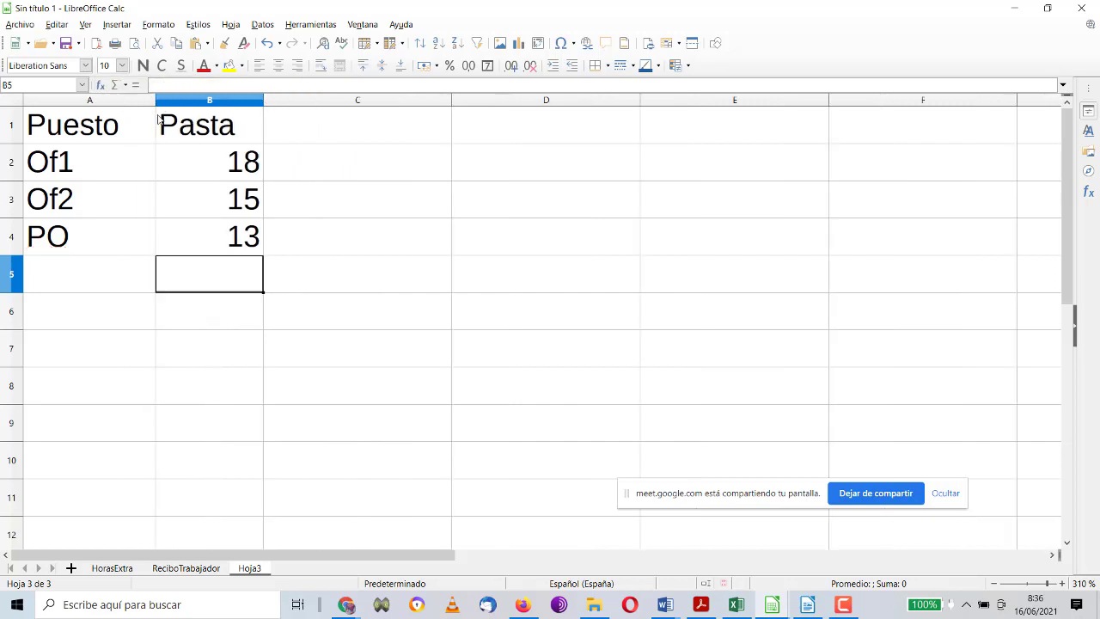
drag(263, 104, 269, 104)
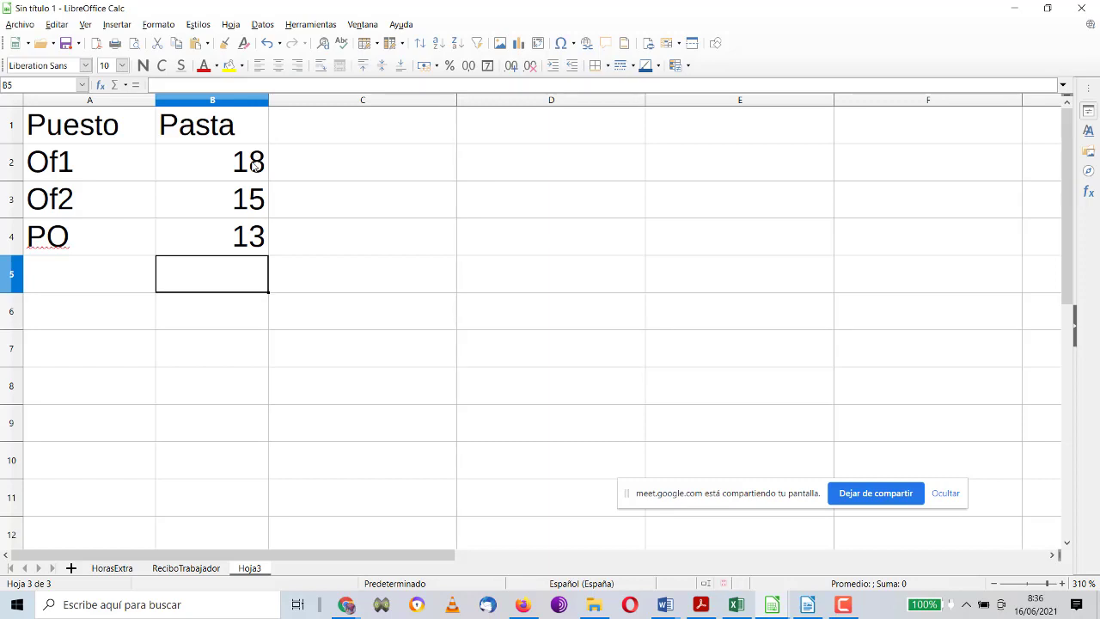
Step: Rename the Hoja3 sheet to TablaImporteHora
right_click(249, 566)
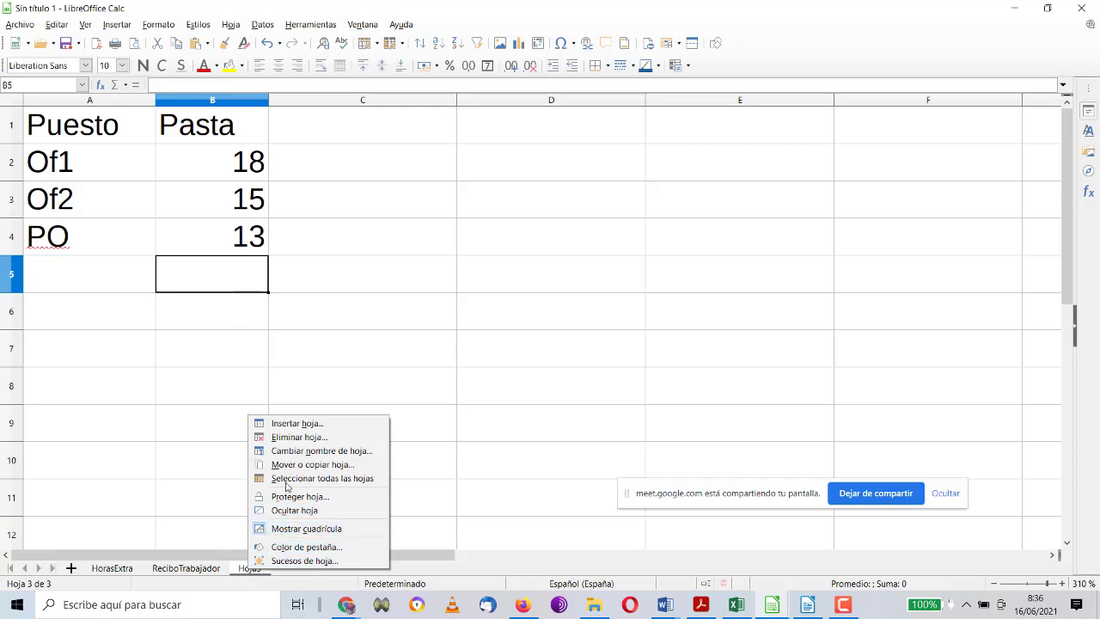
click(299, 453)
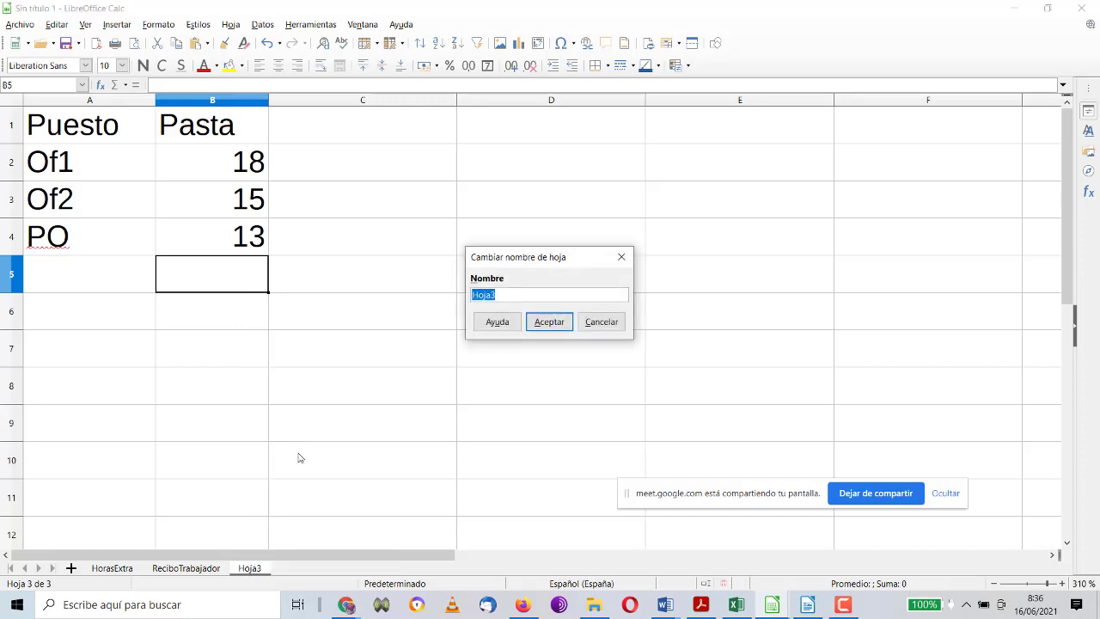
text(Tabla)
text(ImporteHora)
key(Return)
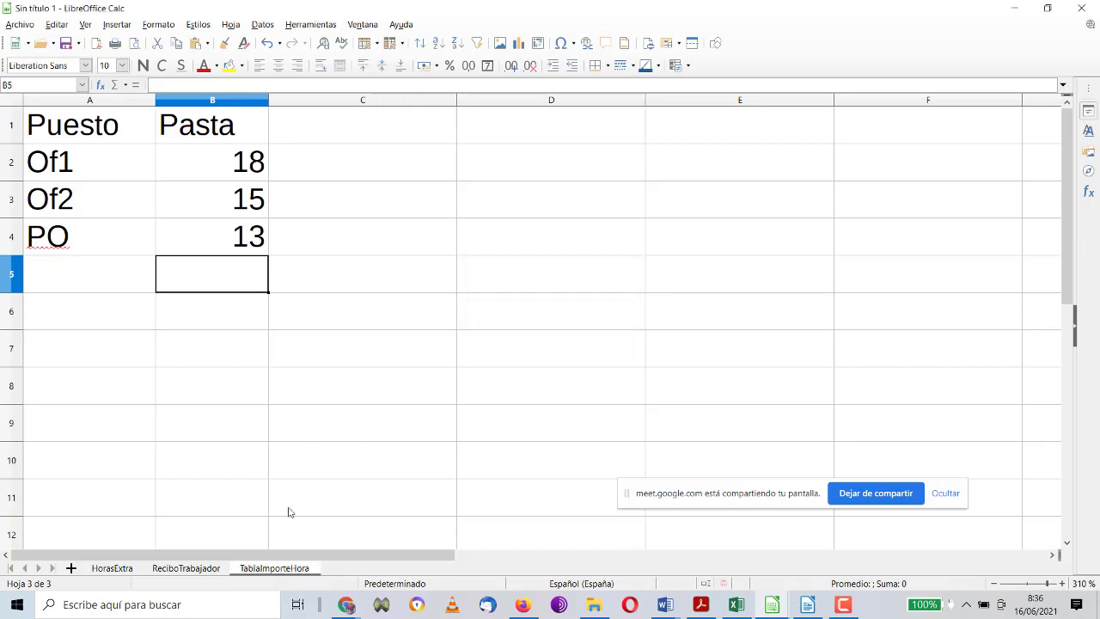
Step: On ReciboTrabajador, enter the header €/h in cell D1
click(176, 569)
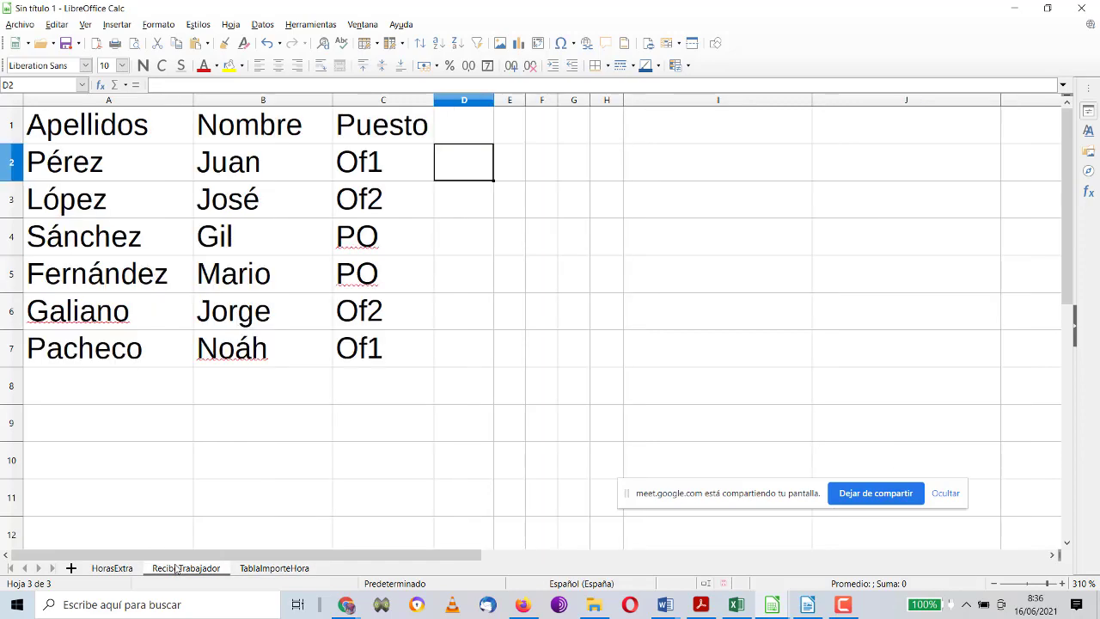
click(473, 137)
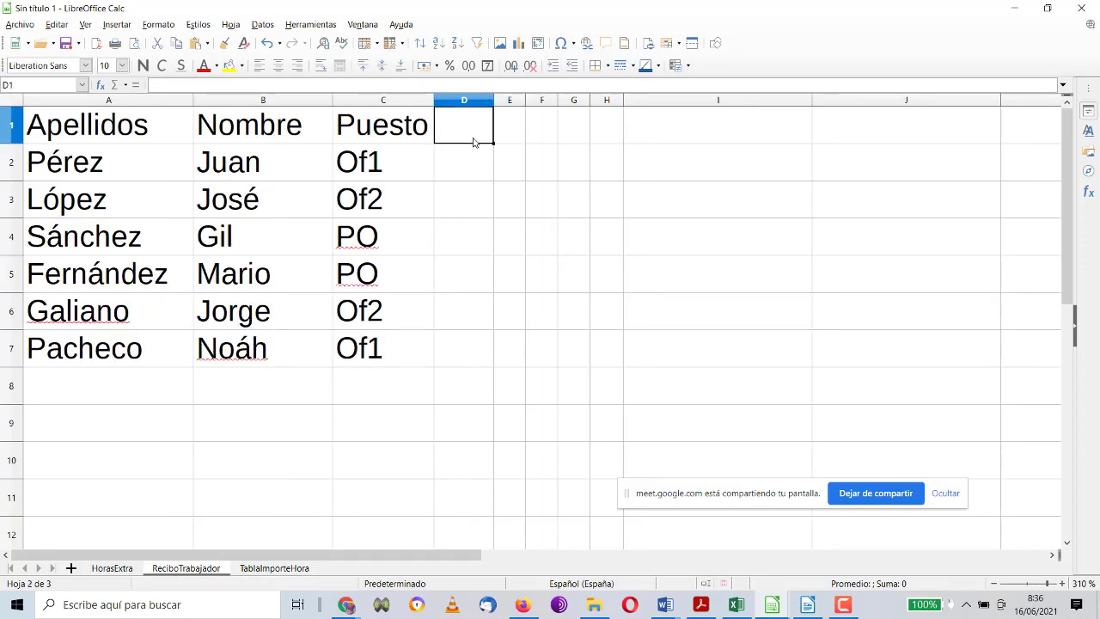
text(€)
key(Return)
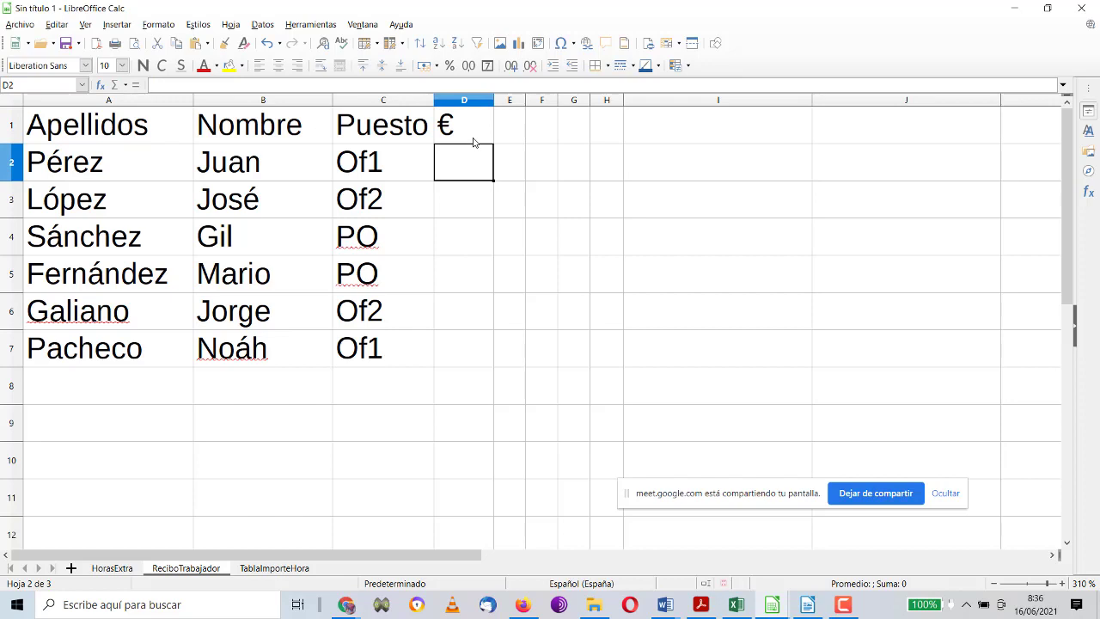
double_click(472, 131)
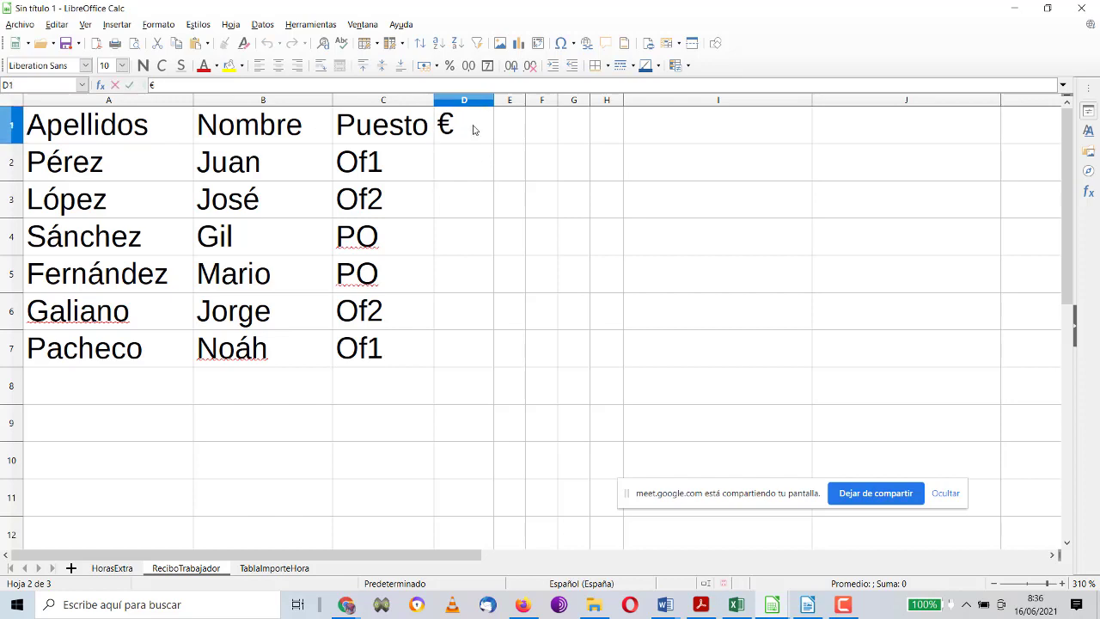
text(/h)
key(Return)
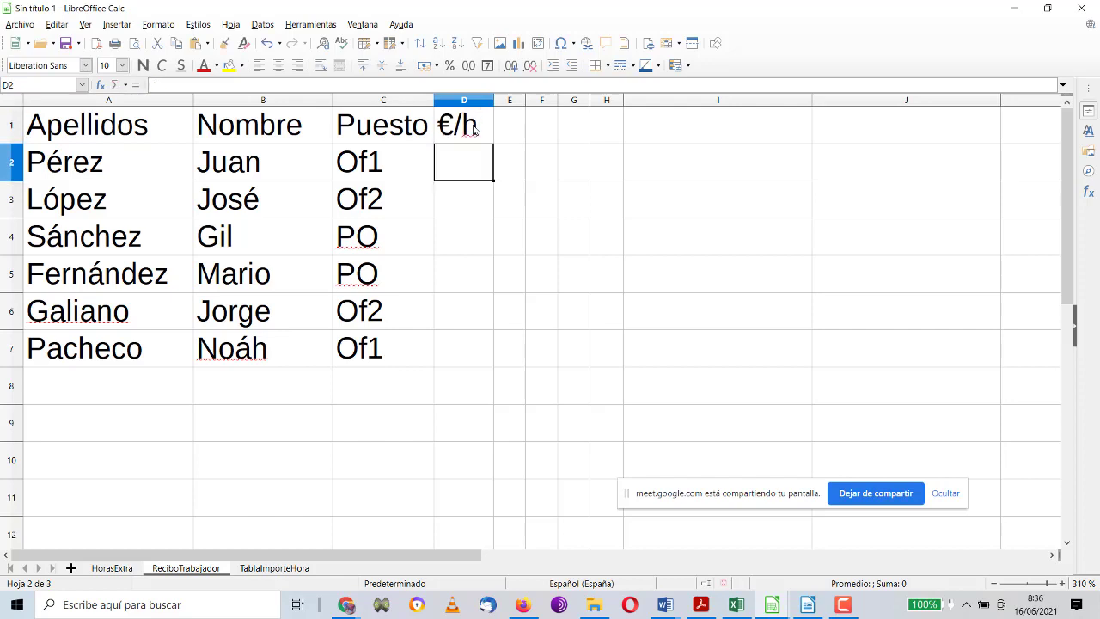
Step: Start a BUSCARV formula in D2 using C2 as the lookup value
text(=)
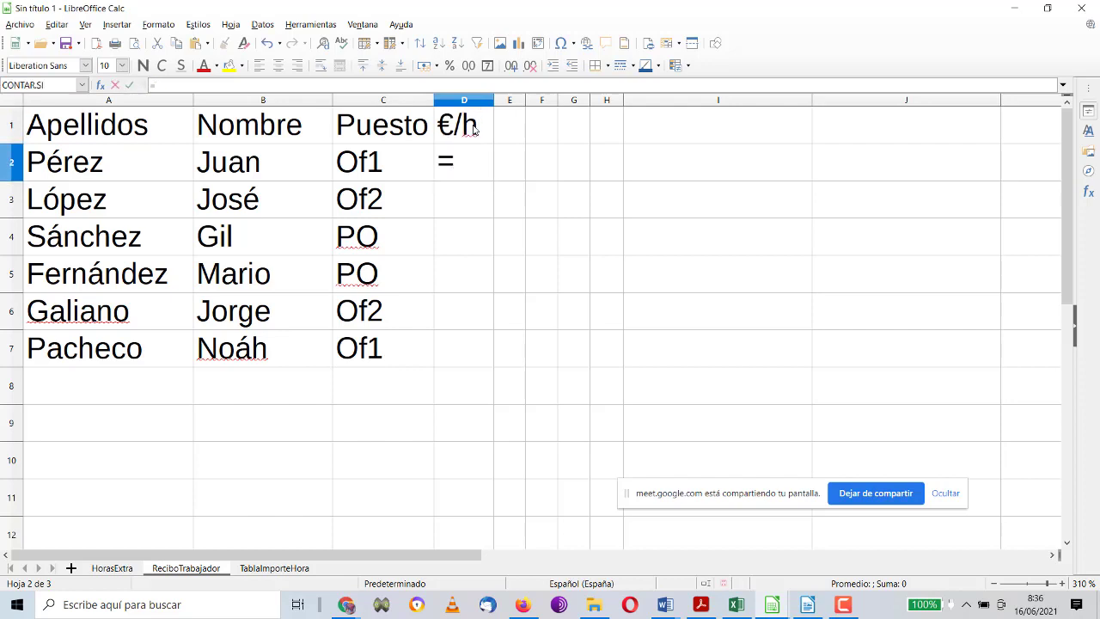
text(buscarv.)
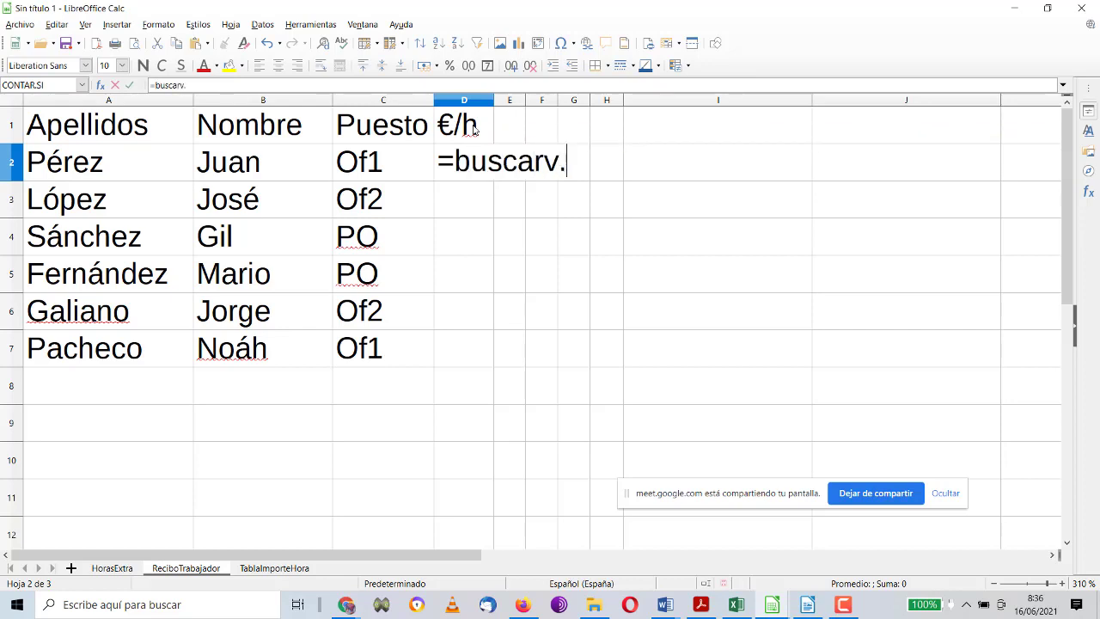
key(BackSpace)
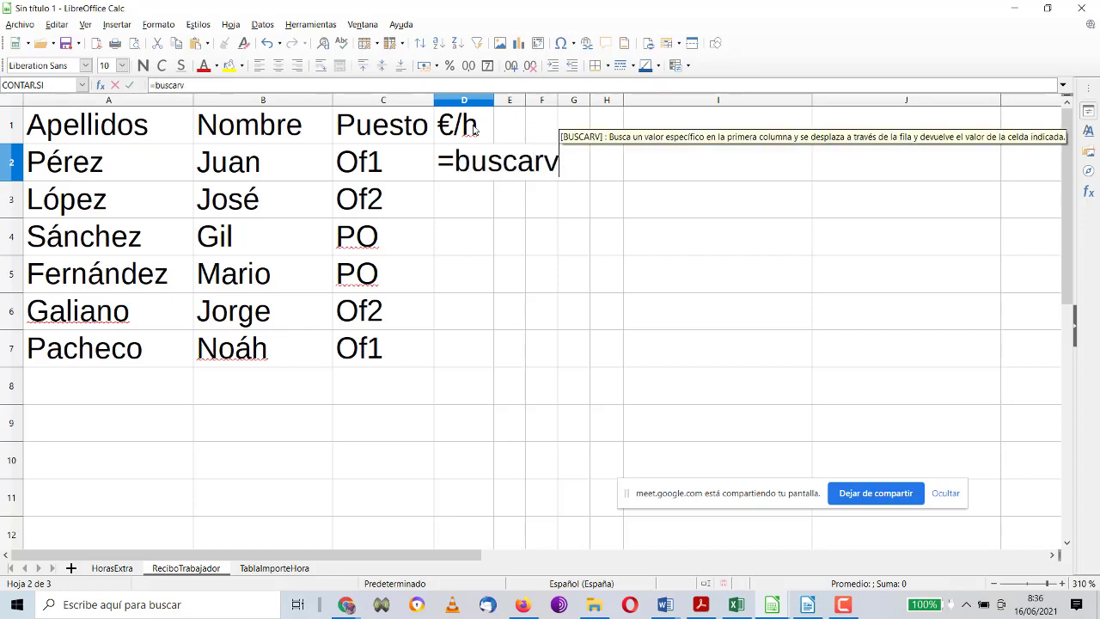
text(()
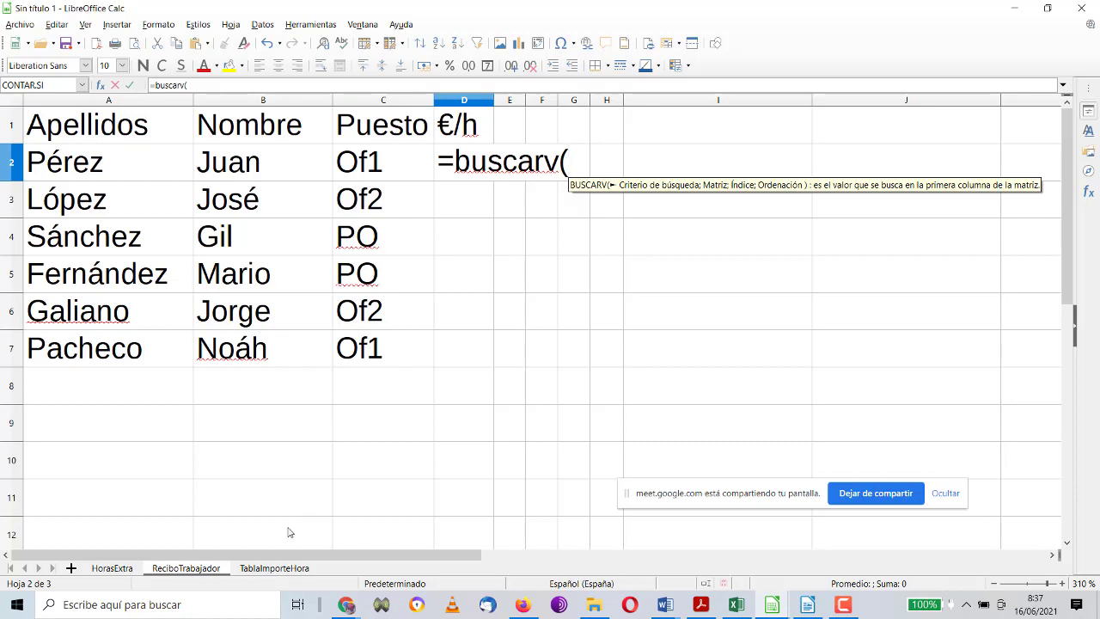
click(280, 570)
click(214, 572)
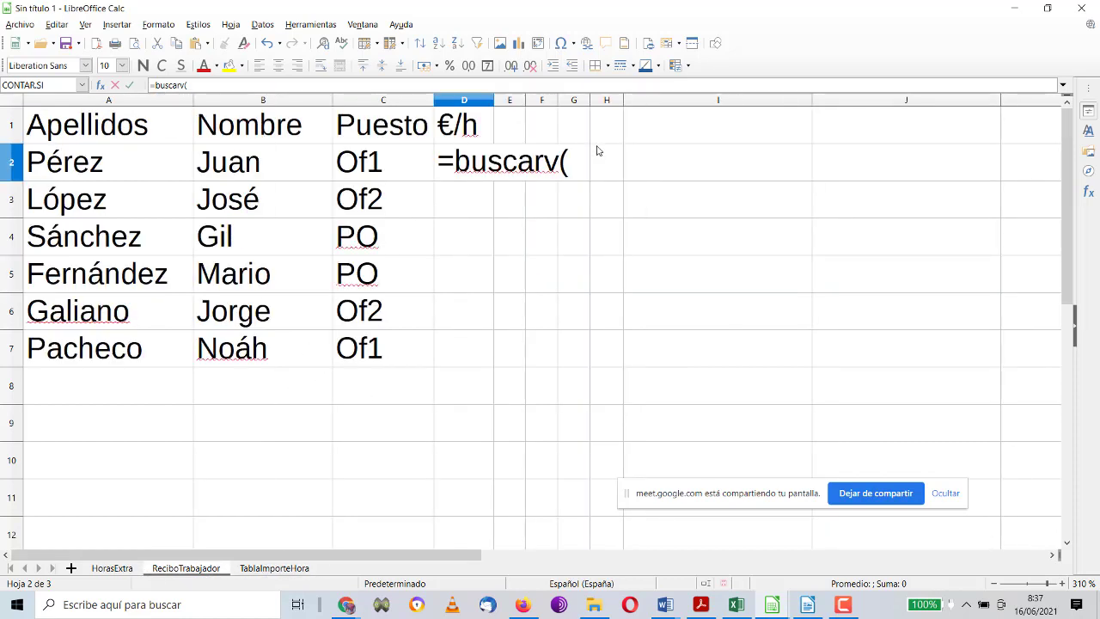
click(569, 162)
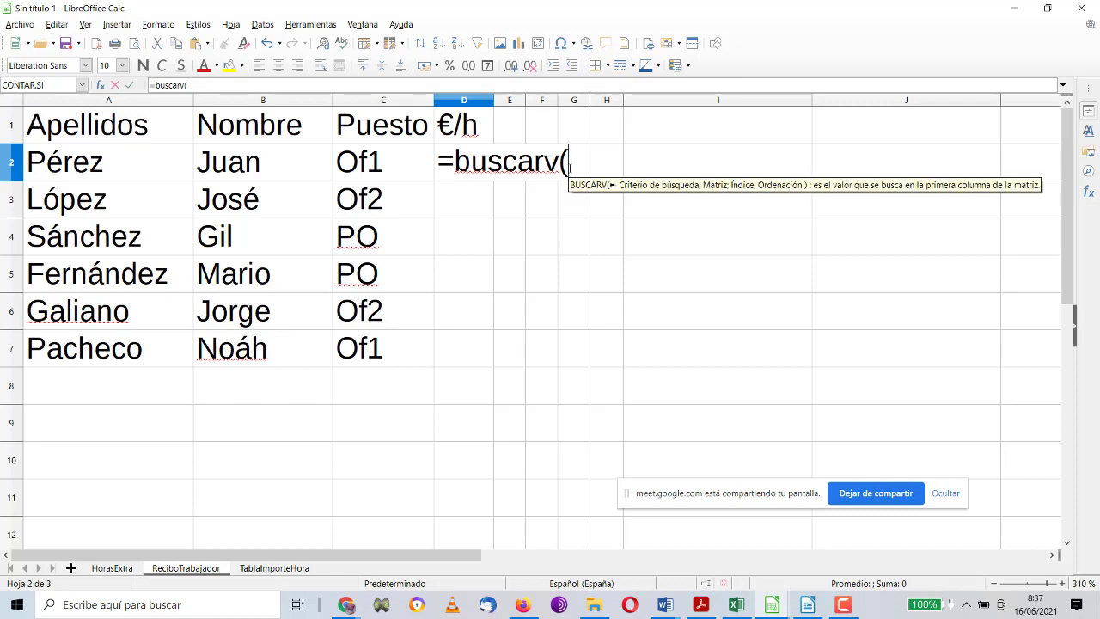
click(378, 165)
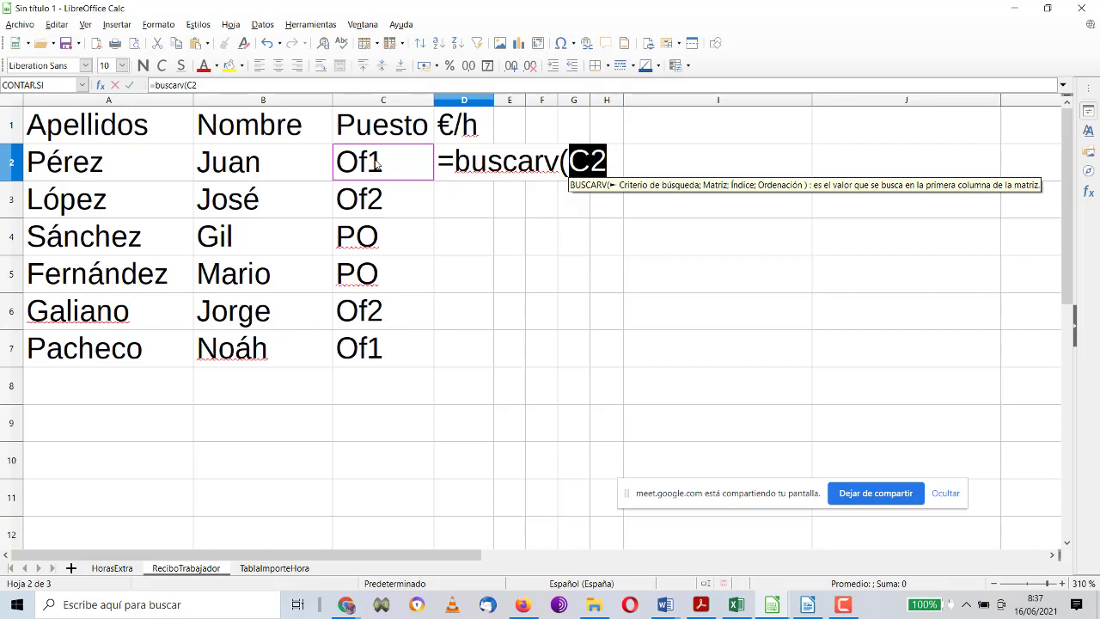
text(;)
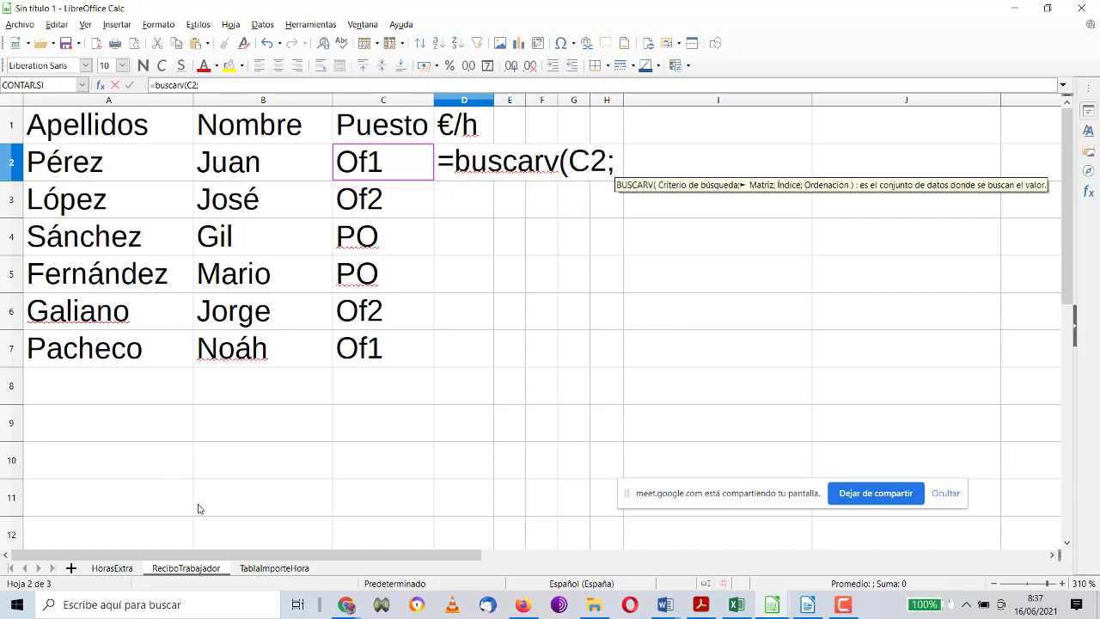
Step: Complete the formula with TablaImporteHora A2:B4 as the table and column 2
click(255, 568)
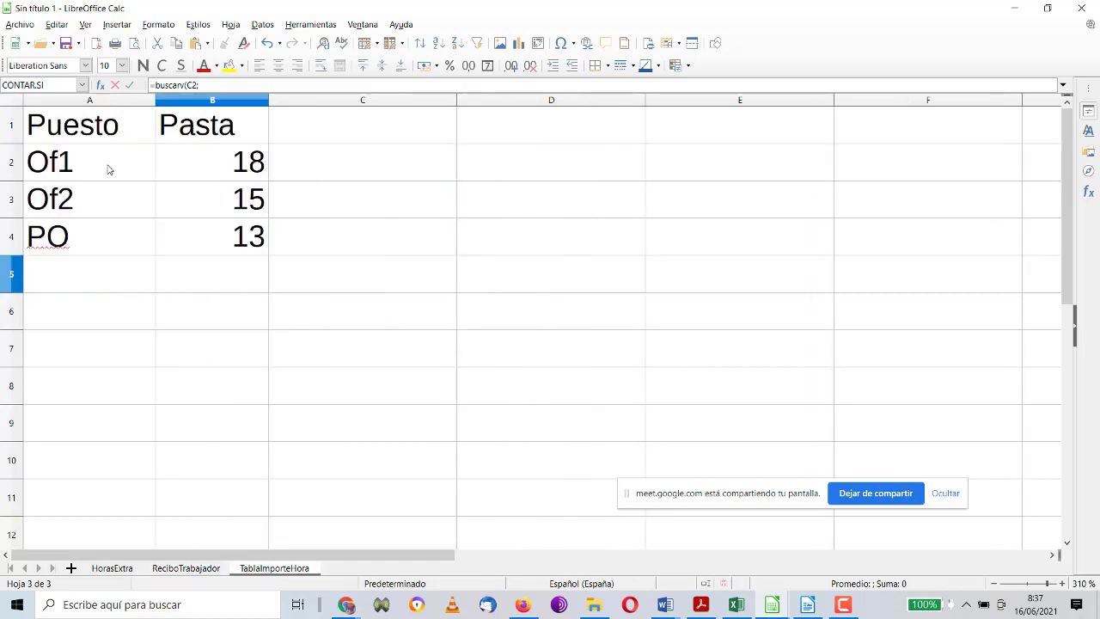
drag(108, 166, 192, 232)
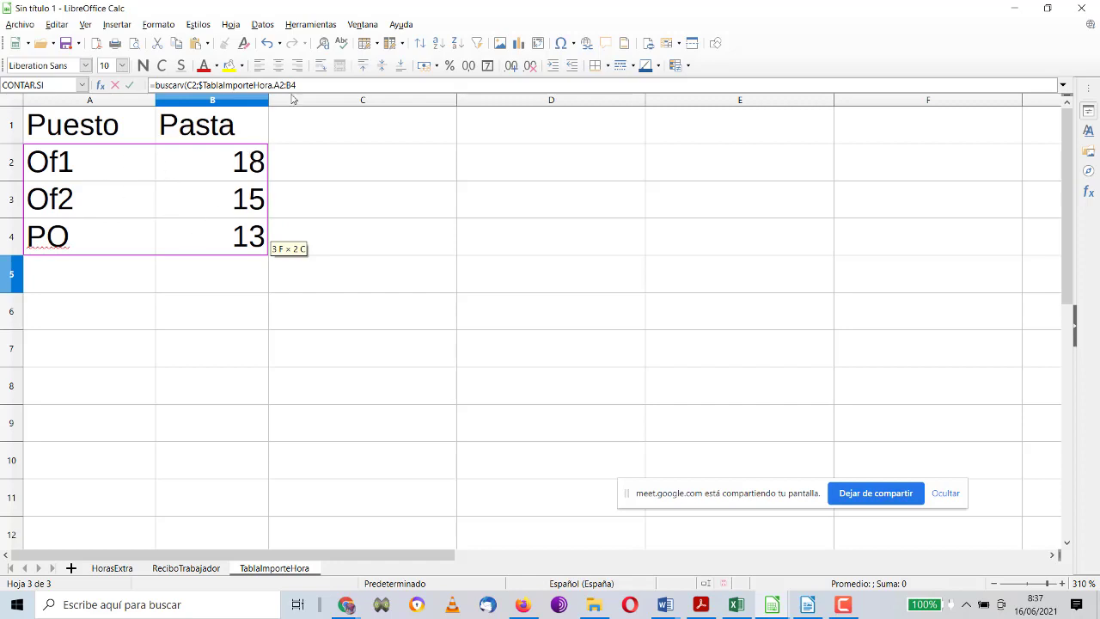
click(315, 84)
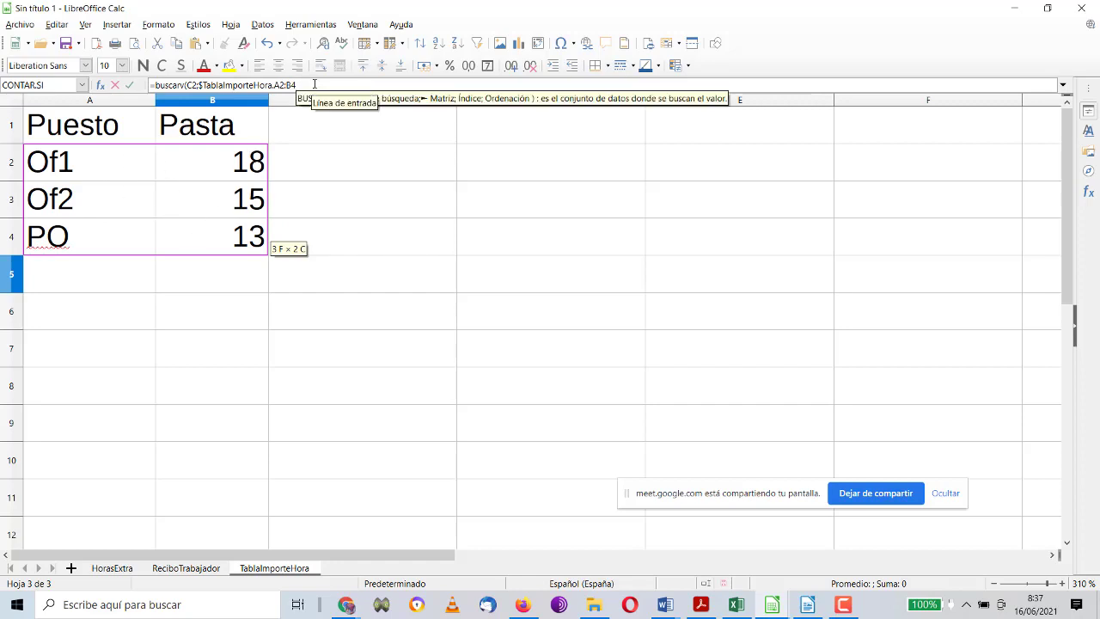
text(;)
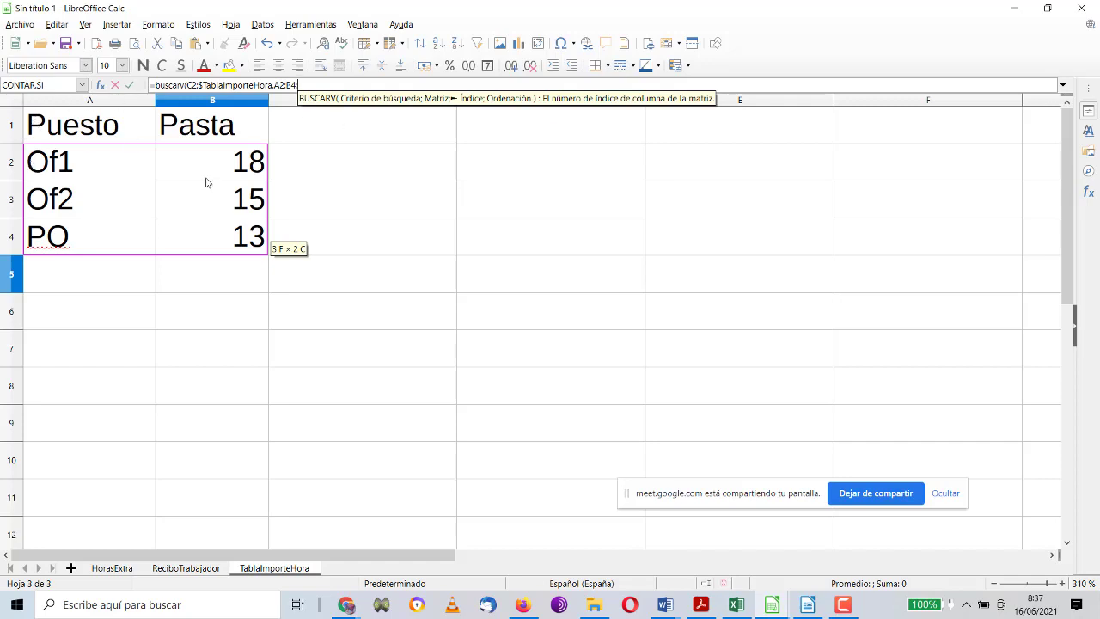
text(2)
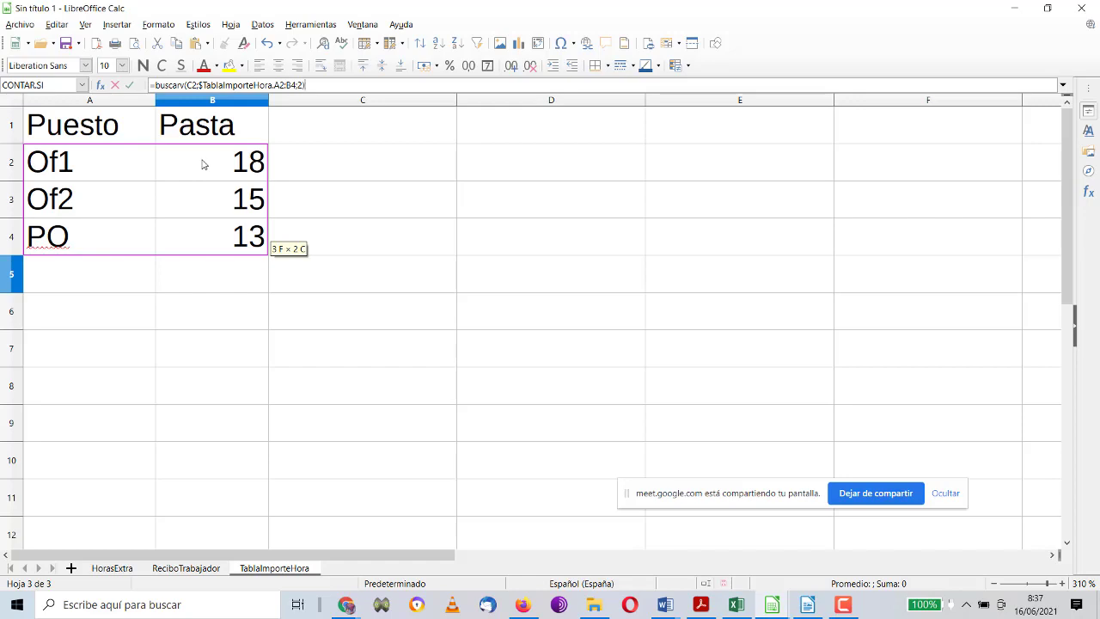
key(Return)
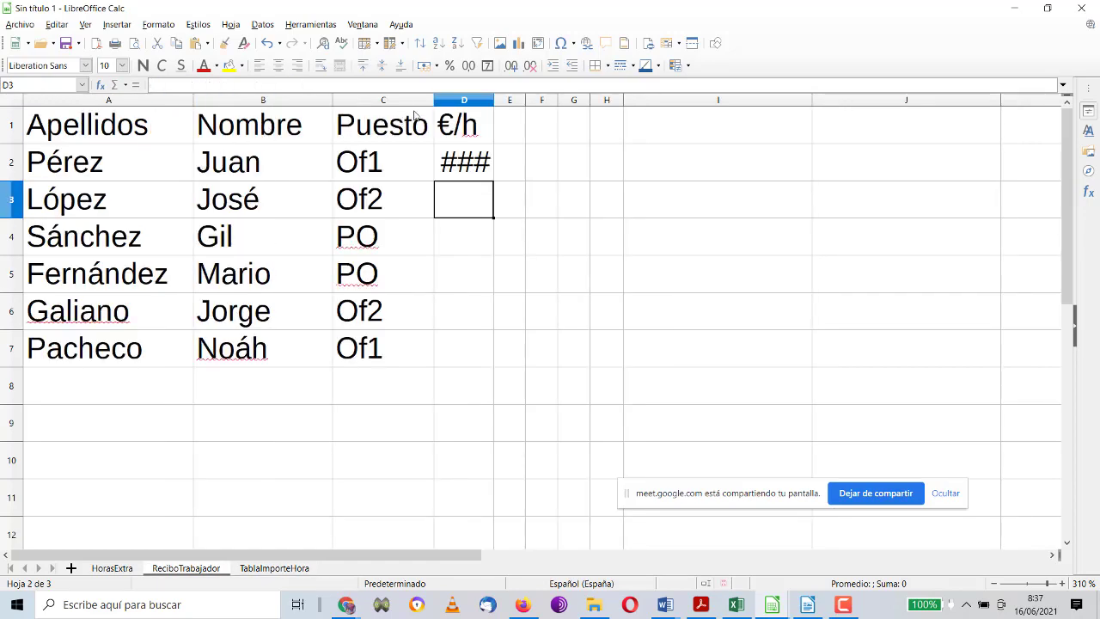
Step: Widen column D, check D2's lookup formula, then begin clearing the €/h header in D1
drag(493, 102, 805, 101)
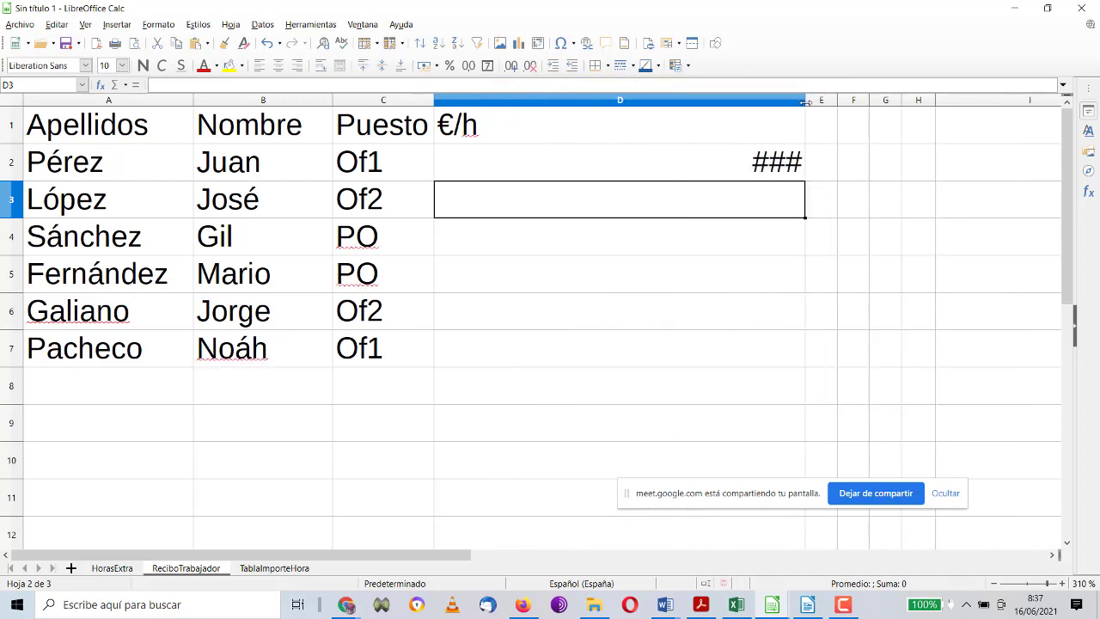
click(781, 168)
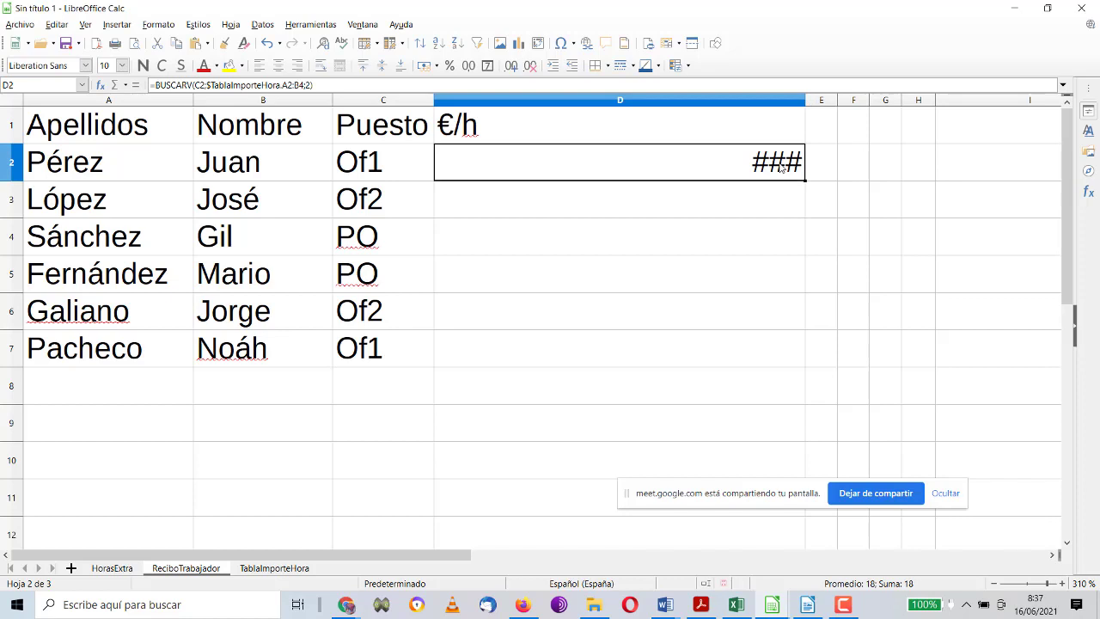
double_click(782, 168)
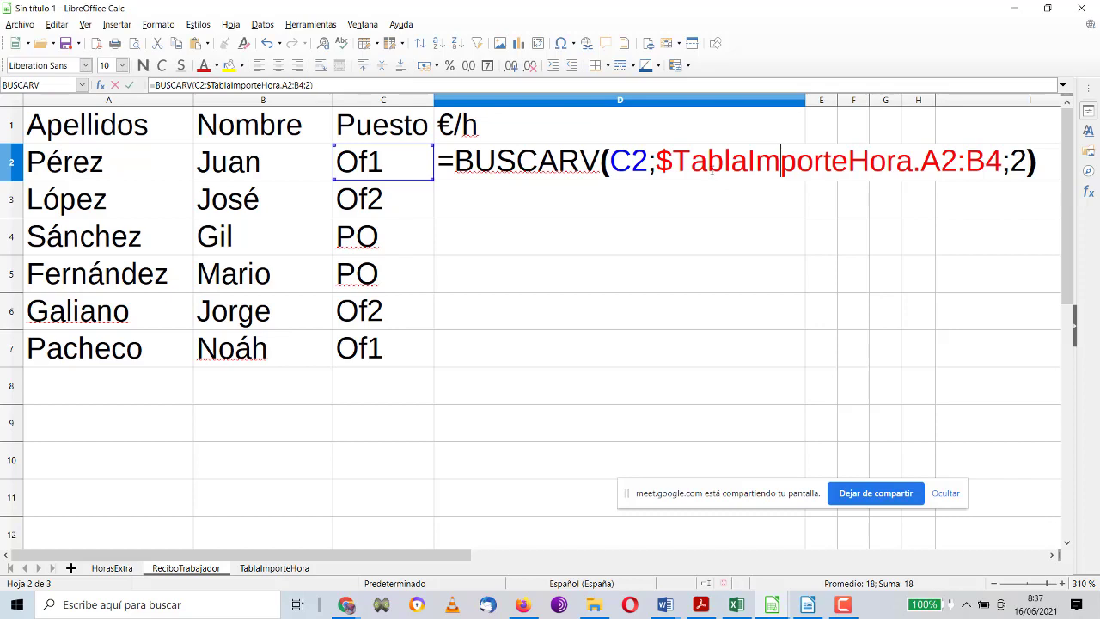
key(Return)
click(751, 161)
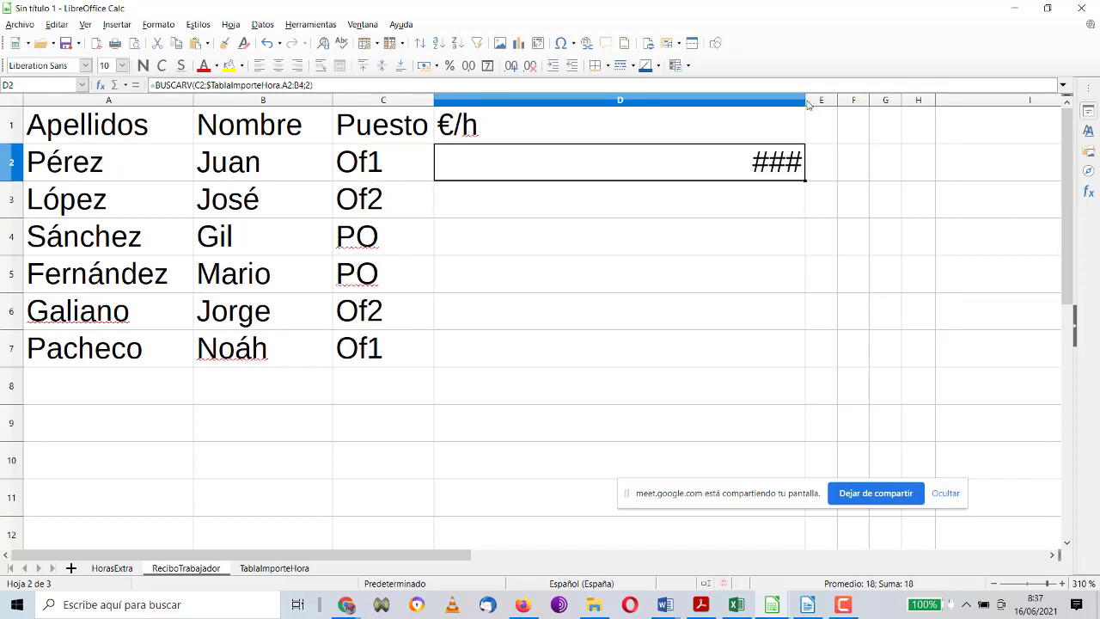
drag(807, 104, 706, 98)
click(511, 129)
key(BackSpace)
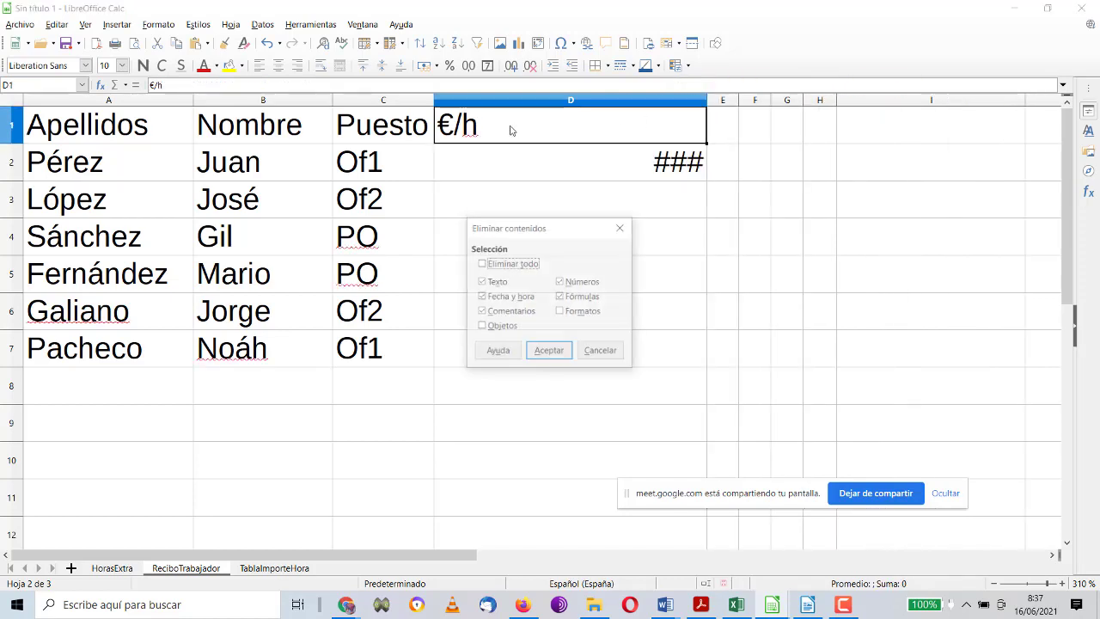
Step: Replace the €/h header in D1 with Importe
key(Return)
text(Importe)
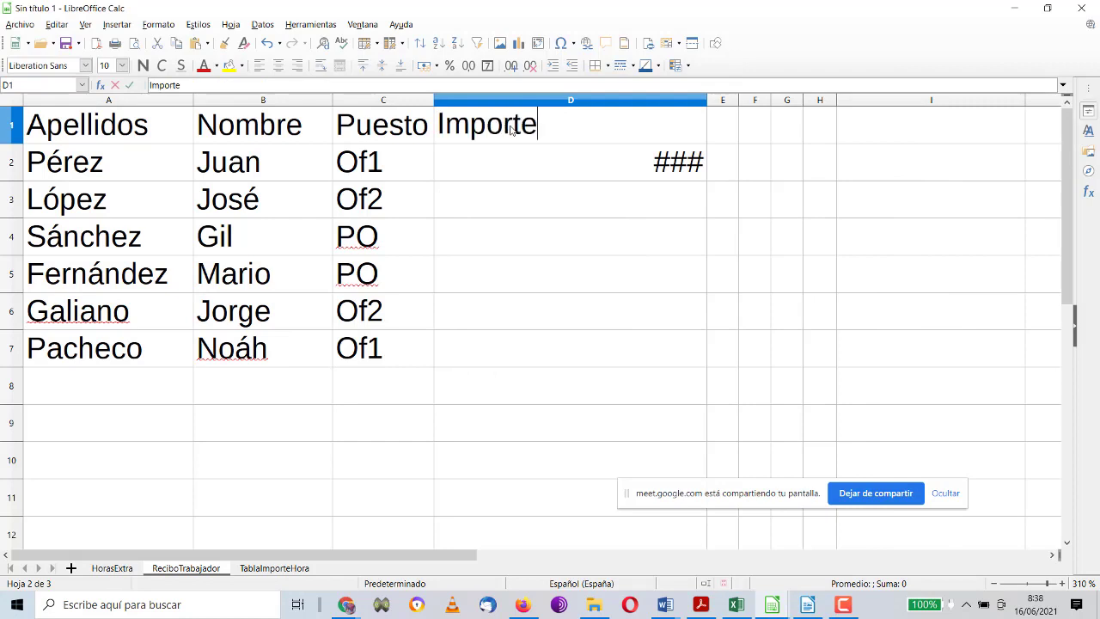
key(Return)
Step: Enter =BUSCARV(C2;TablaImporteHora A2:B4;2) in D2
text(=)
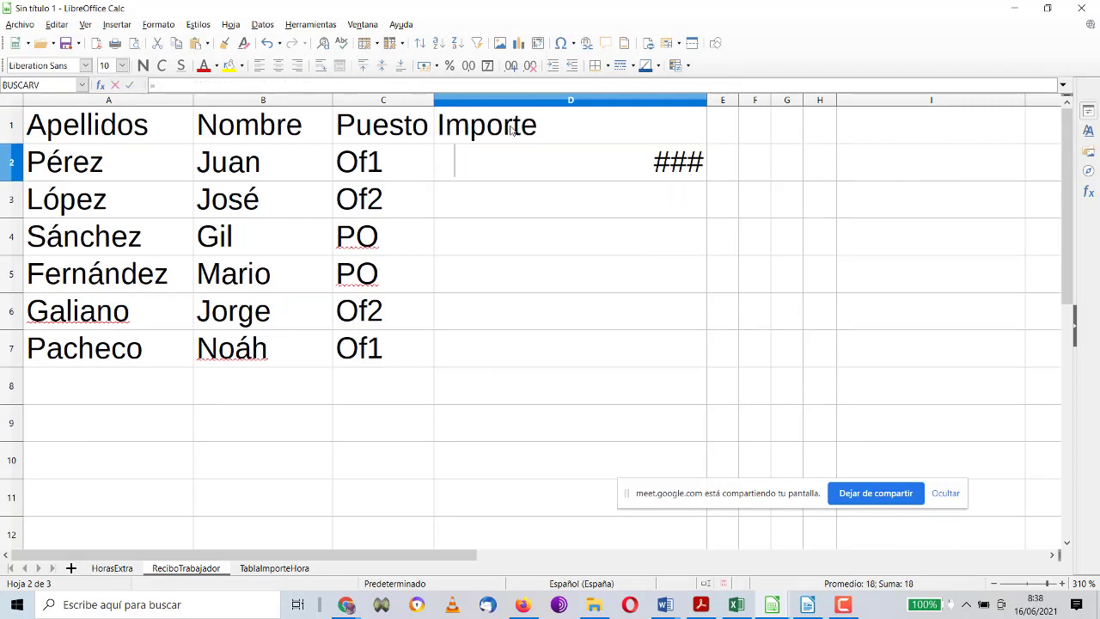
text(buscarv)
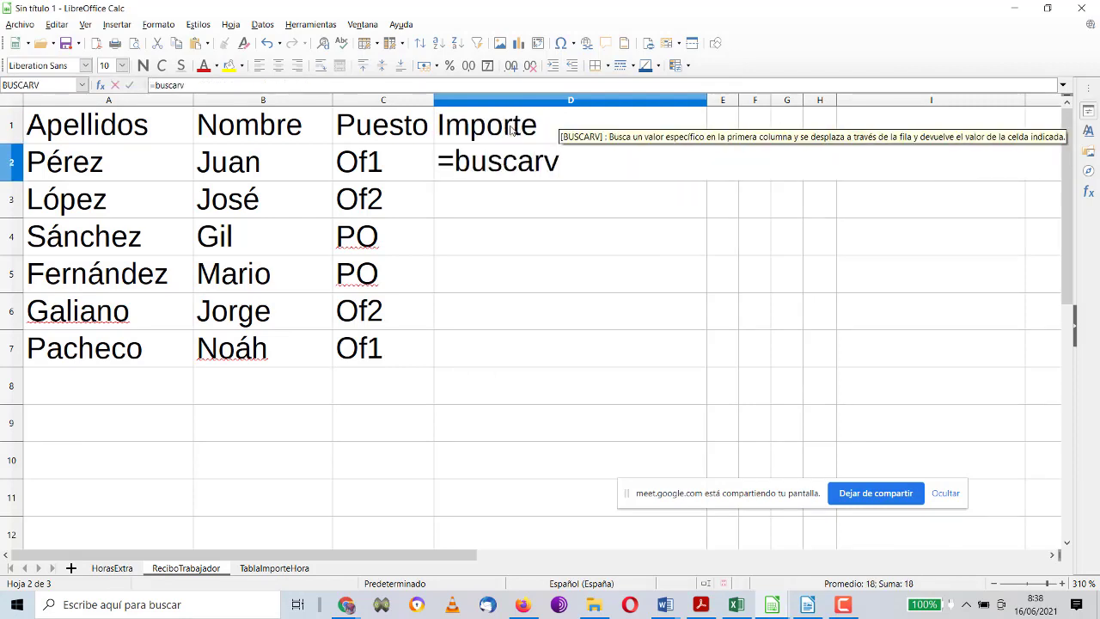
text(()
click(394, 158)
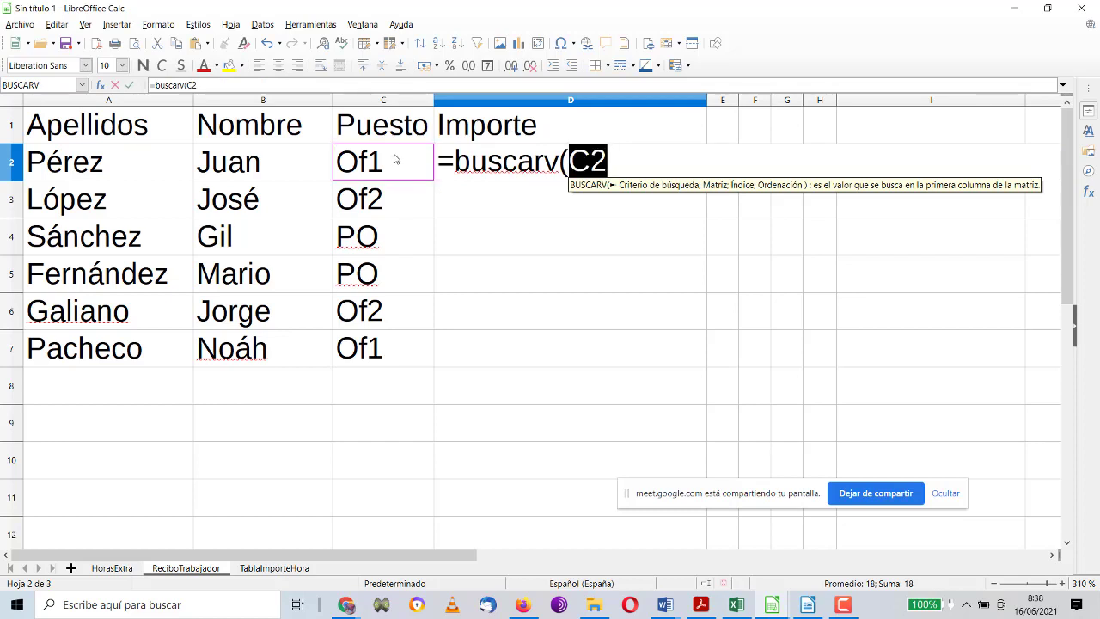
text(;)
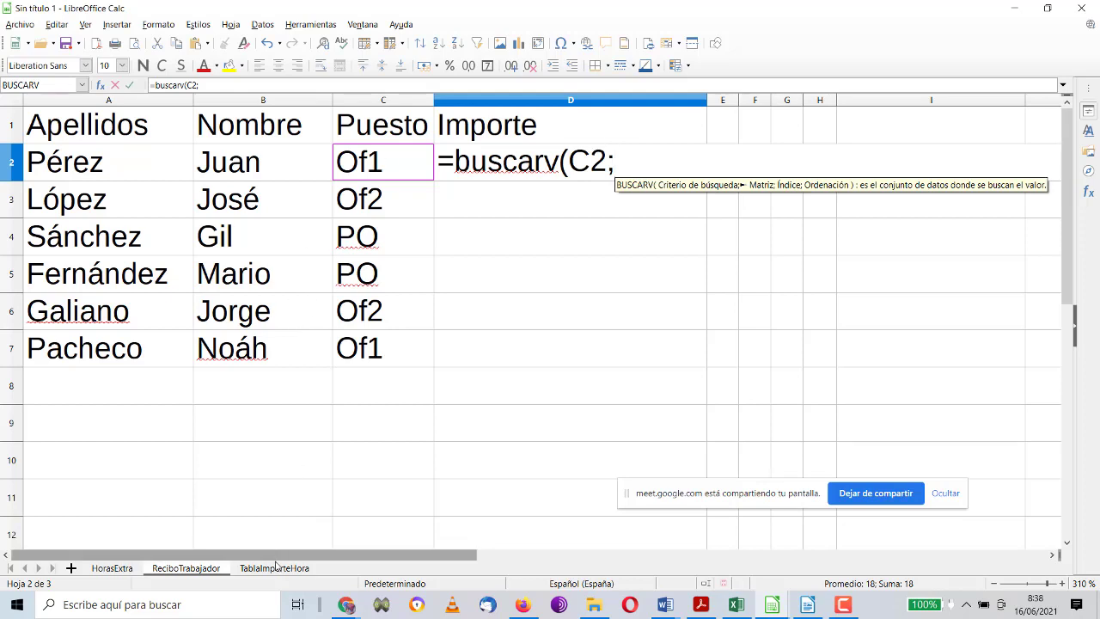
click(274, 568)
drag(130, 162, 213, 240)
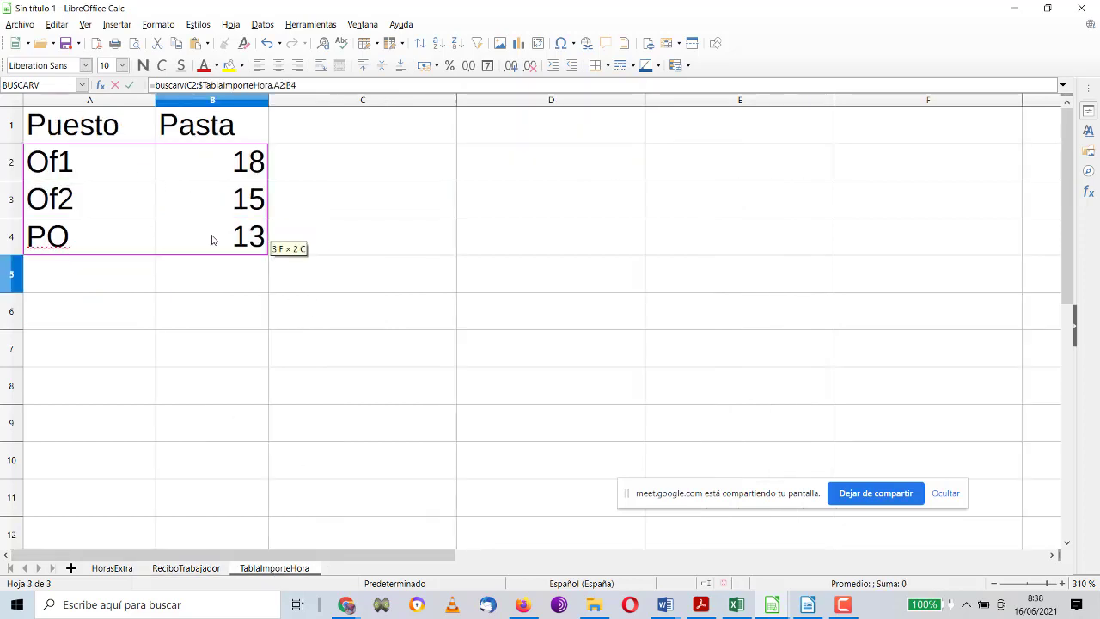
text(;)
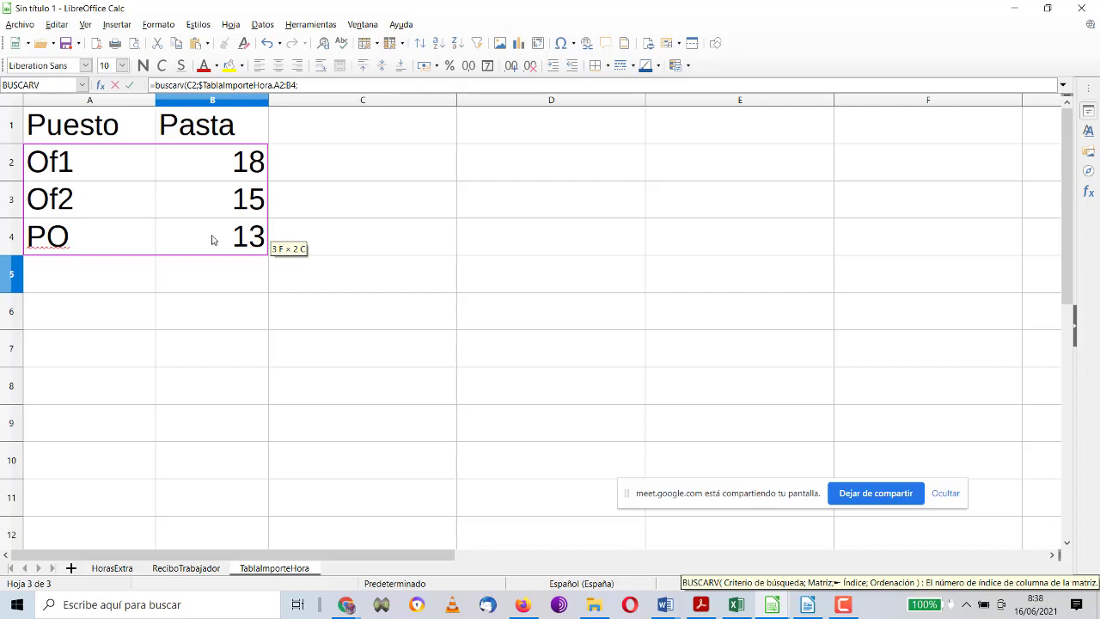
text(2)
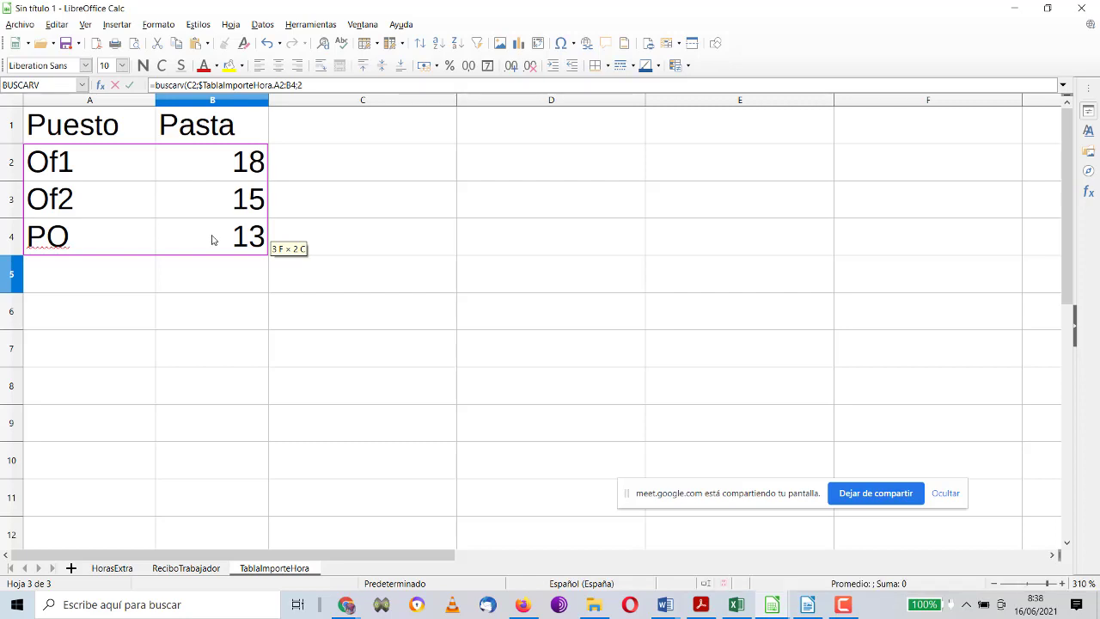
key(Return)
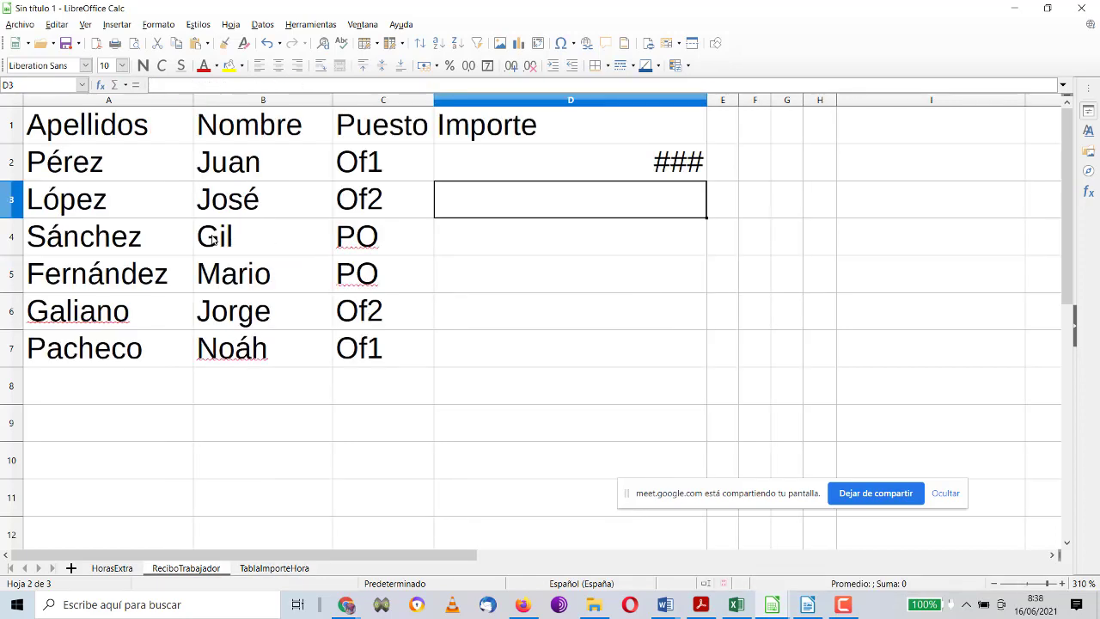
Step: Clear the lookup formula from D2
click(490, 178)
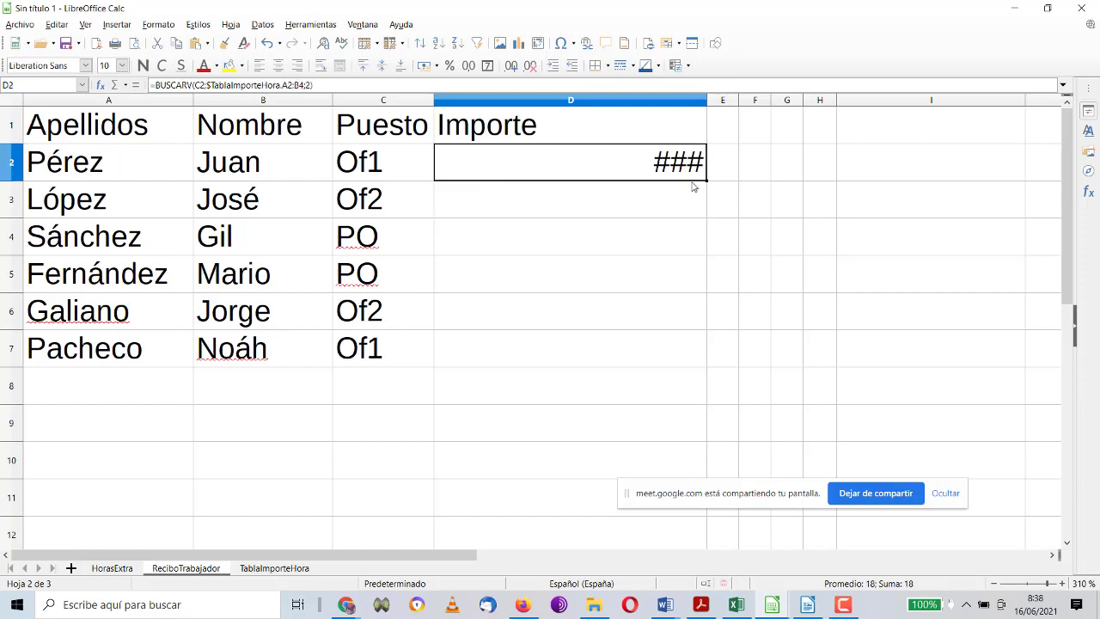
click(562, 177)
key(Delete)
click(582, 170)
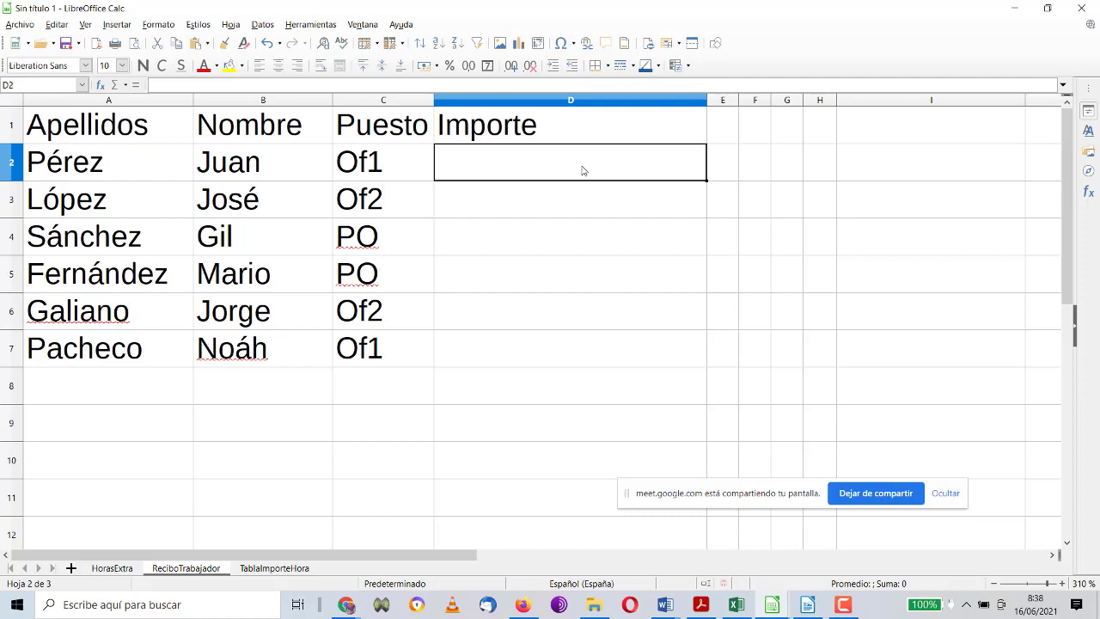
click(577, 200)
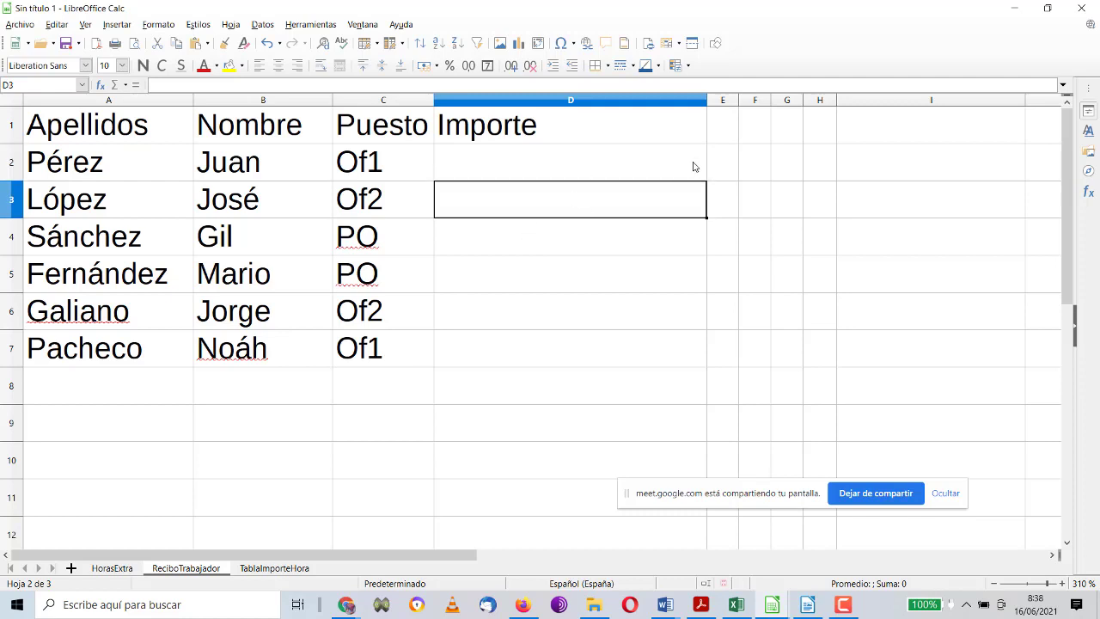
Step: Enter =BUSCARV(C2;$TablaImporteHora.A1:B4;2;1) in E2, including the table headers
click(722, 166)
text(=)
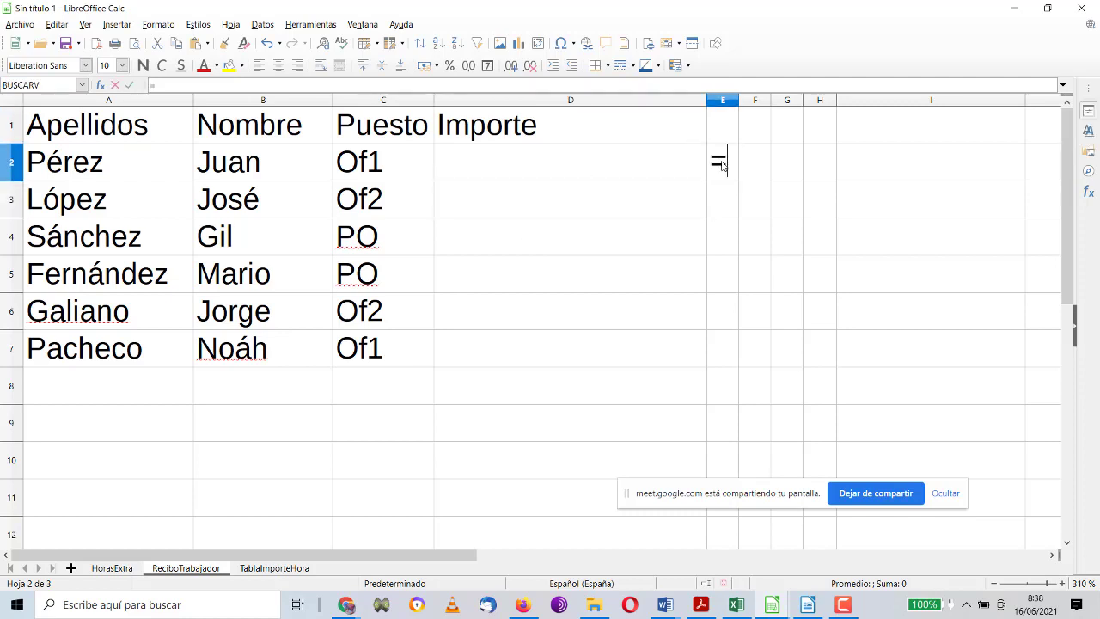
text(buscar)
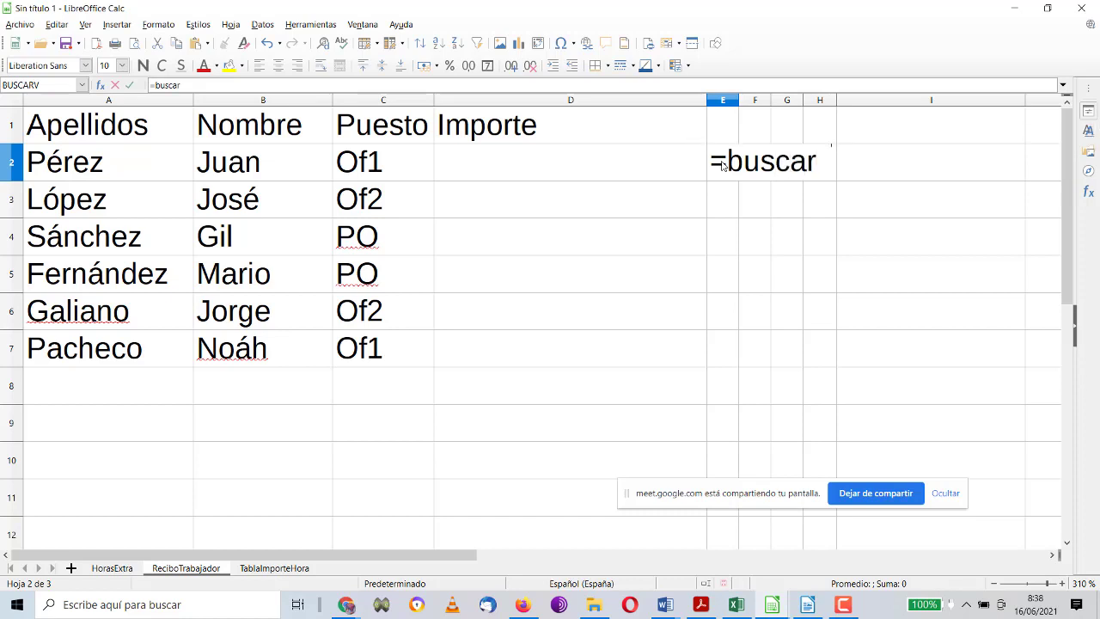
text(v()
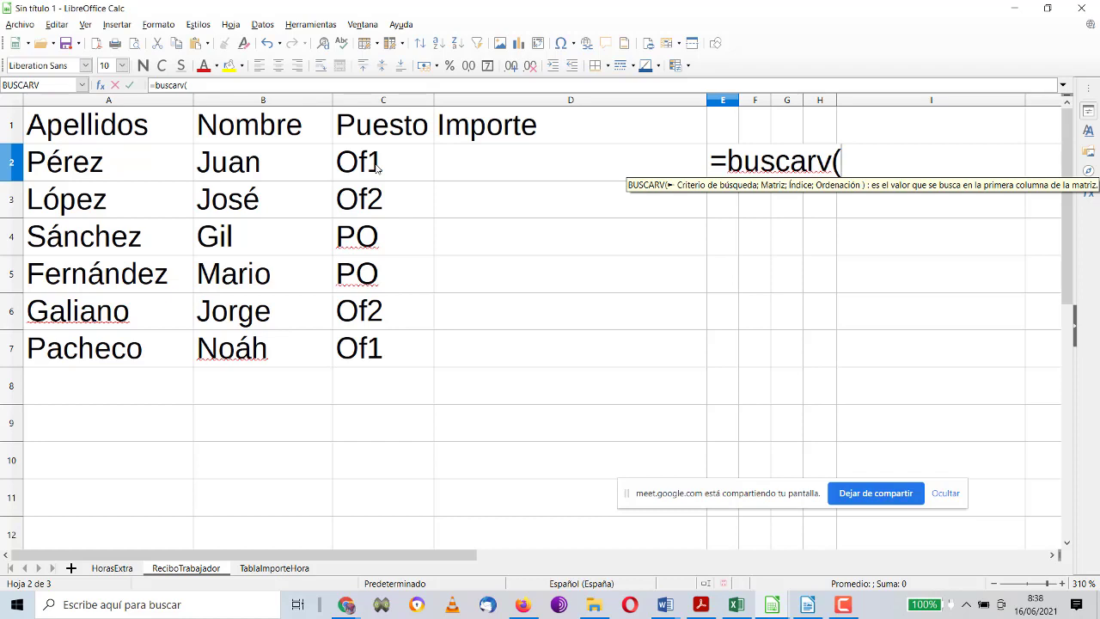
click(376, 168)
text(;)
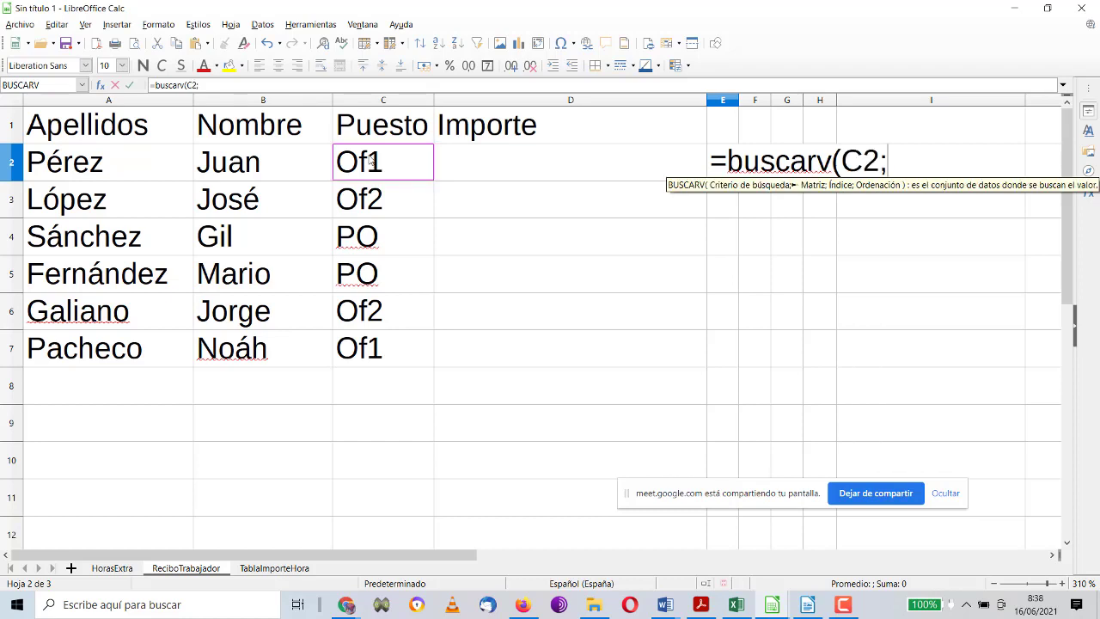
click(274, 568)
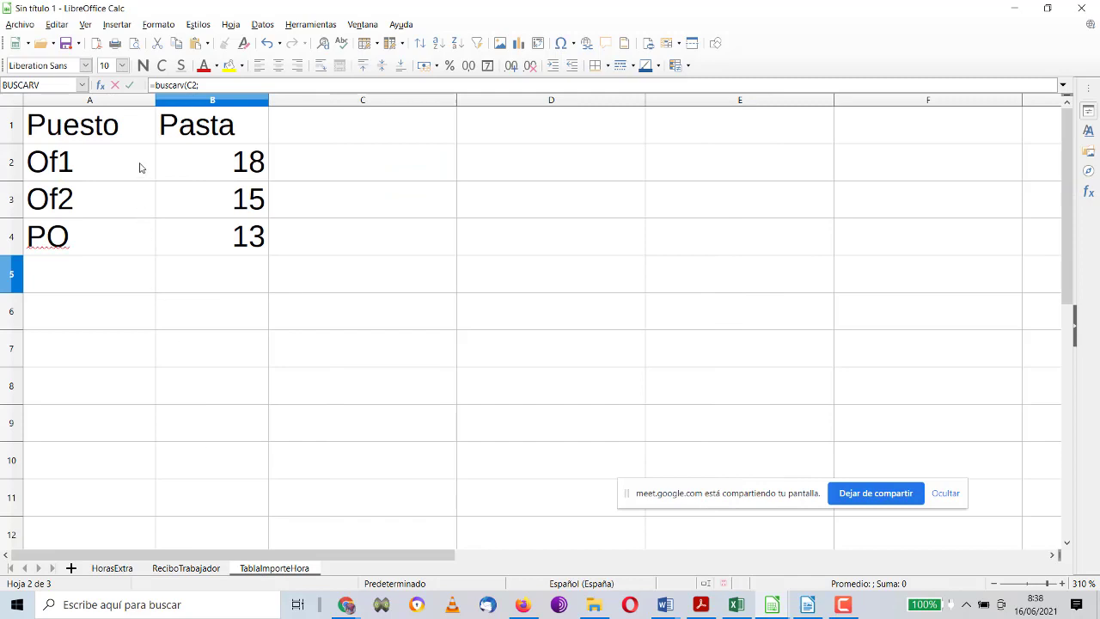
drag(139, 136, 209, 248)
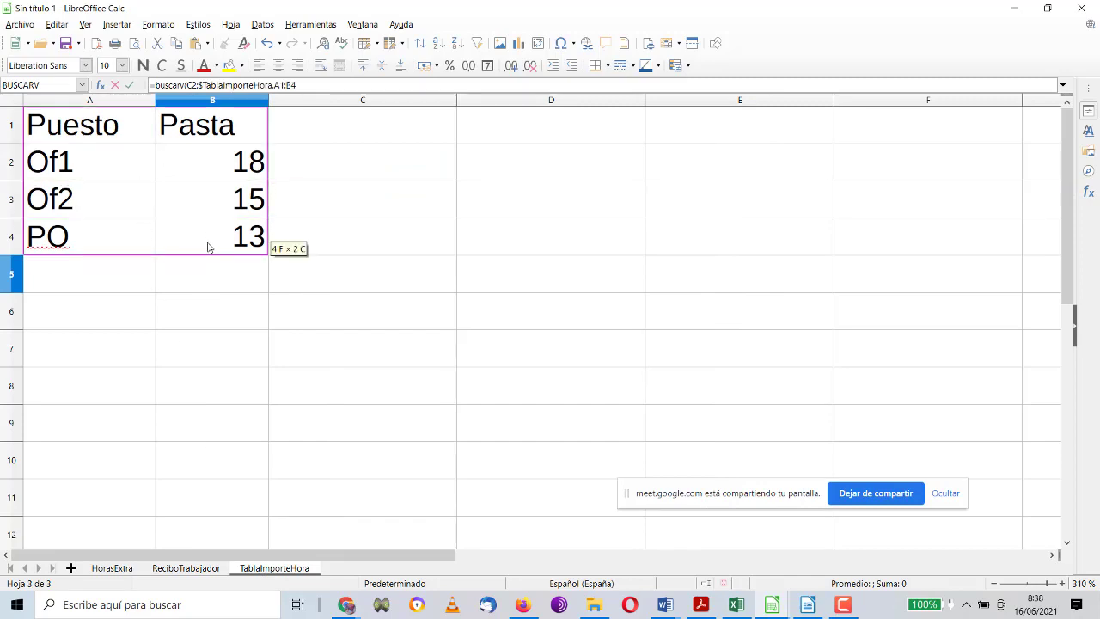
text(;)
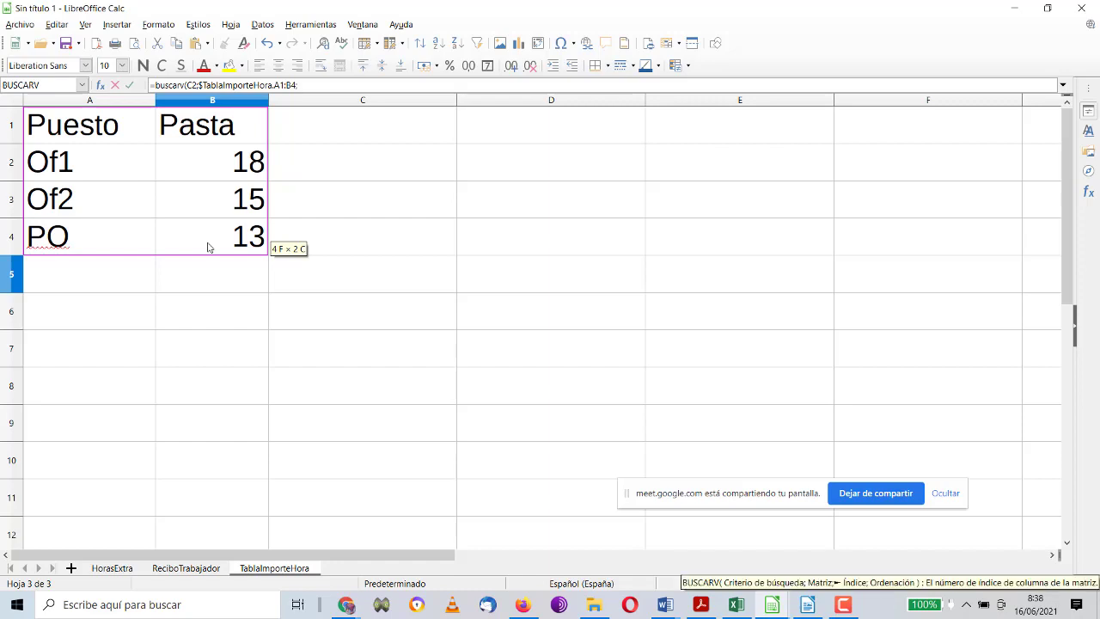
text(2)
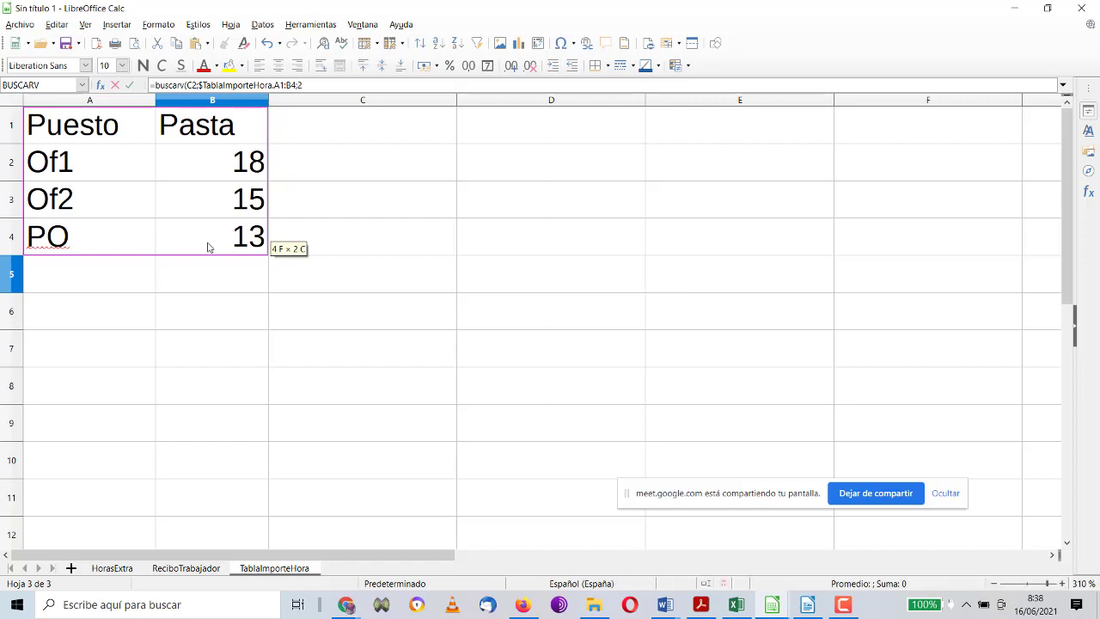
text(;)
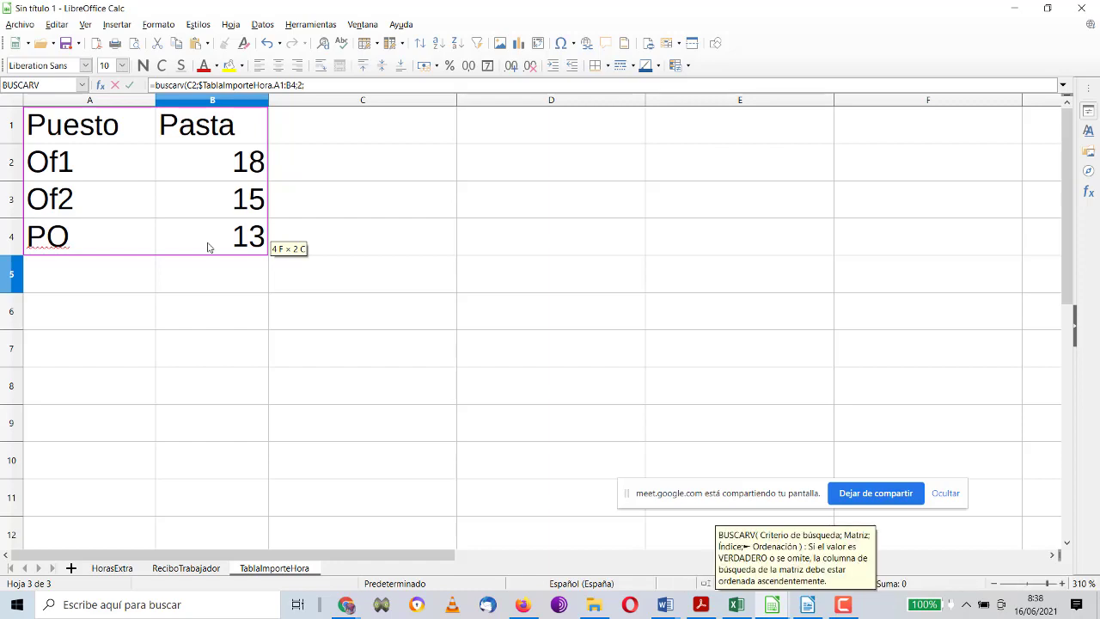
text(1)
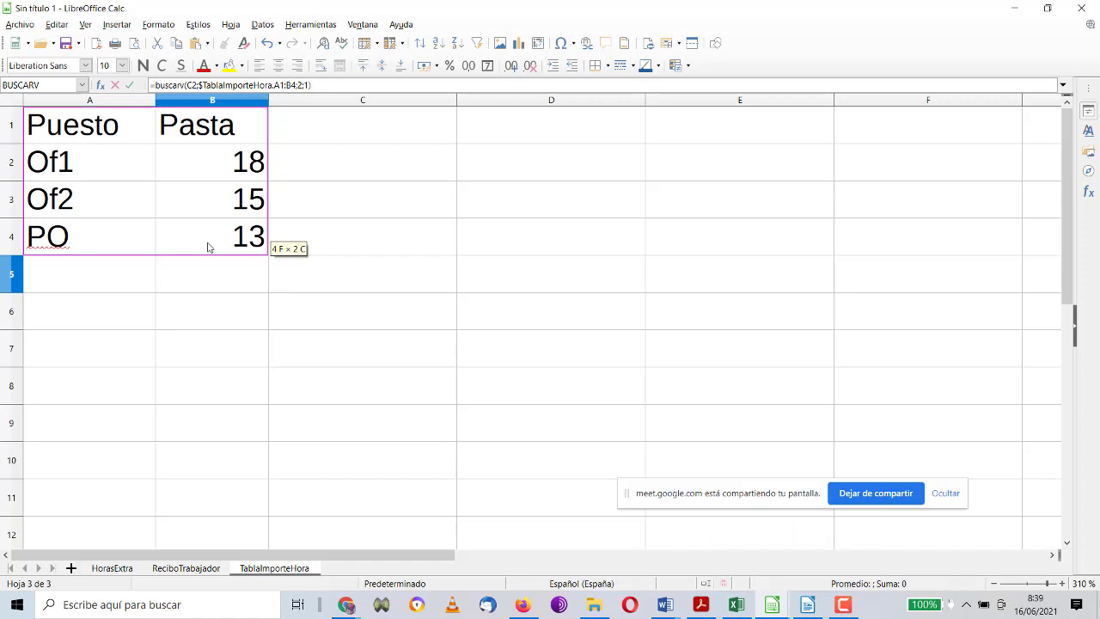
key(Return)
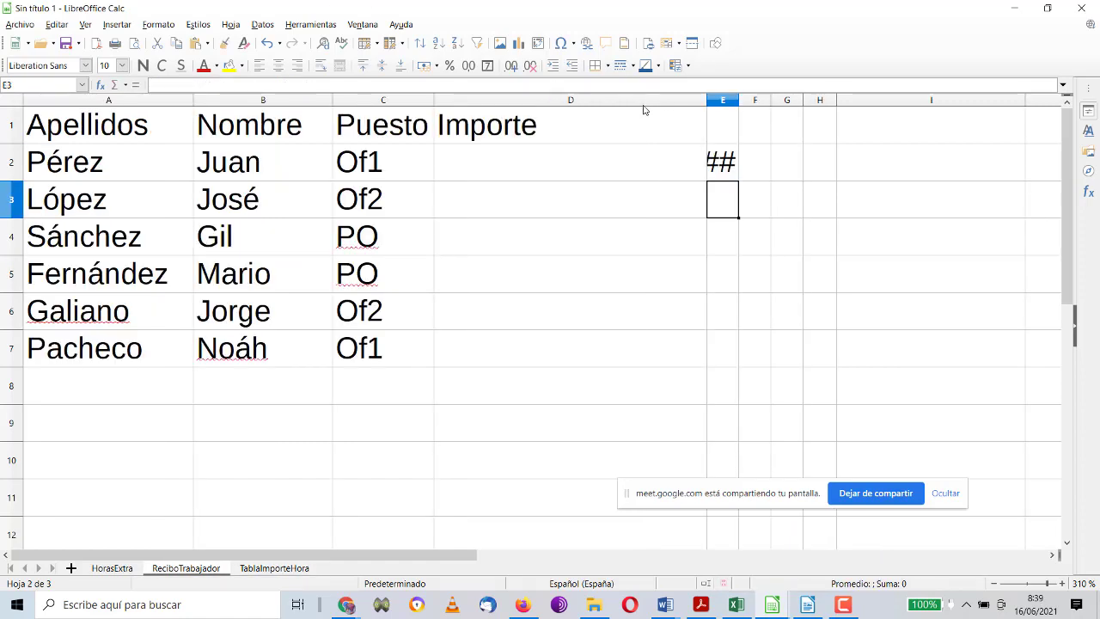
Step: Widen column E and review E2's formula without changing it
drag(738, 100, 978, 100)
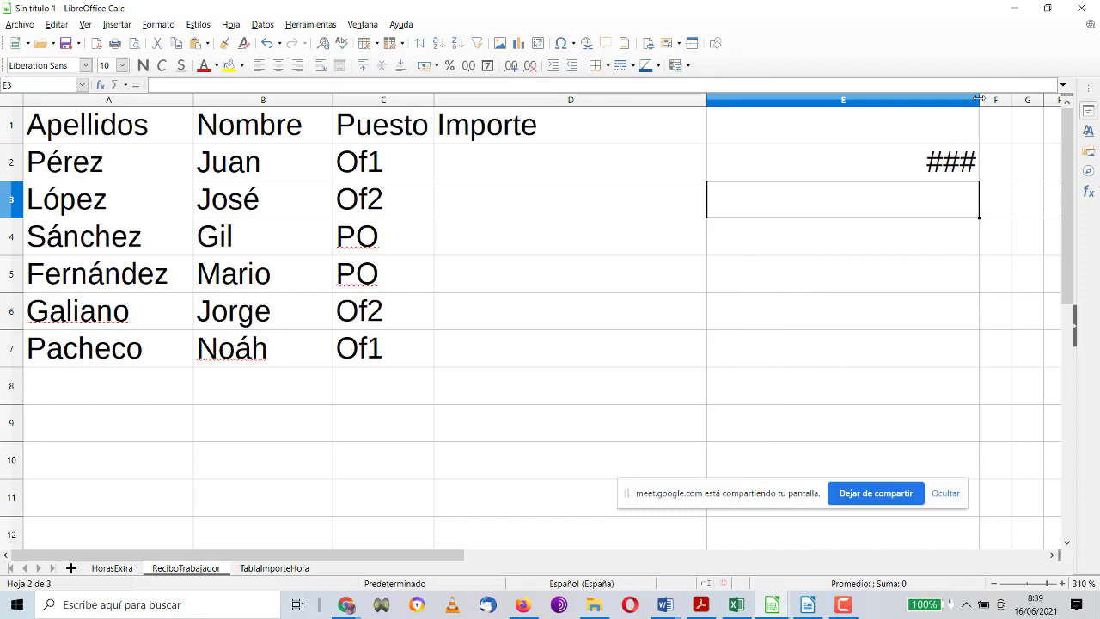
double_click(945, 164)
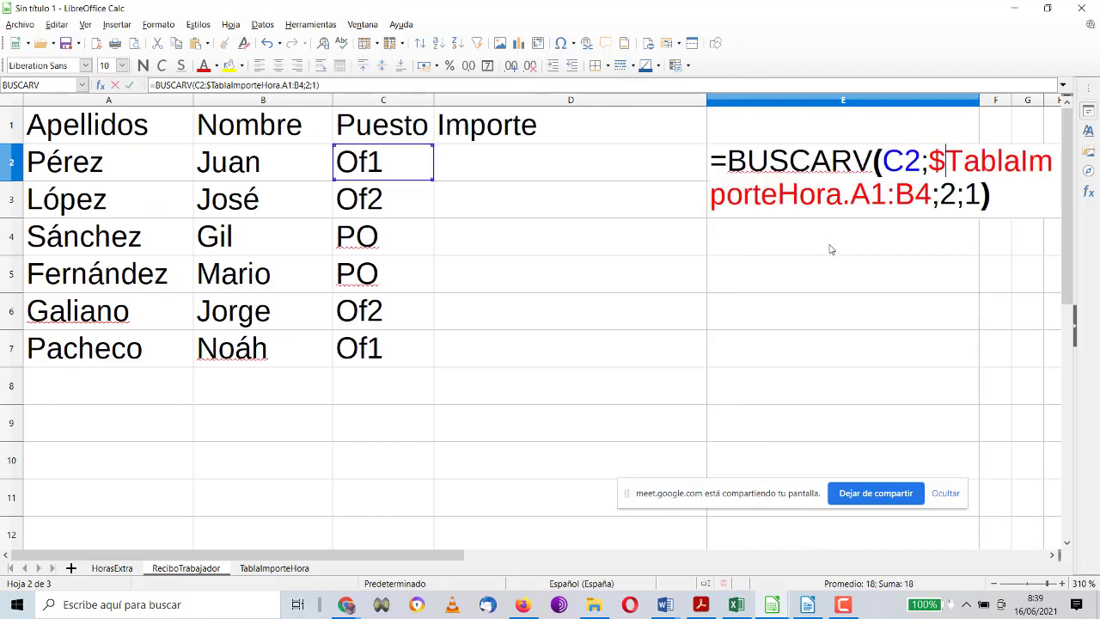
key(Escape)
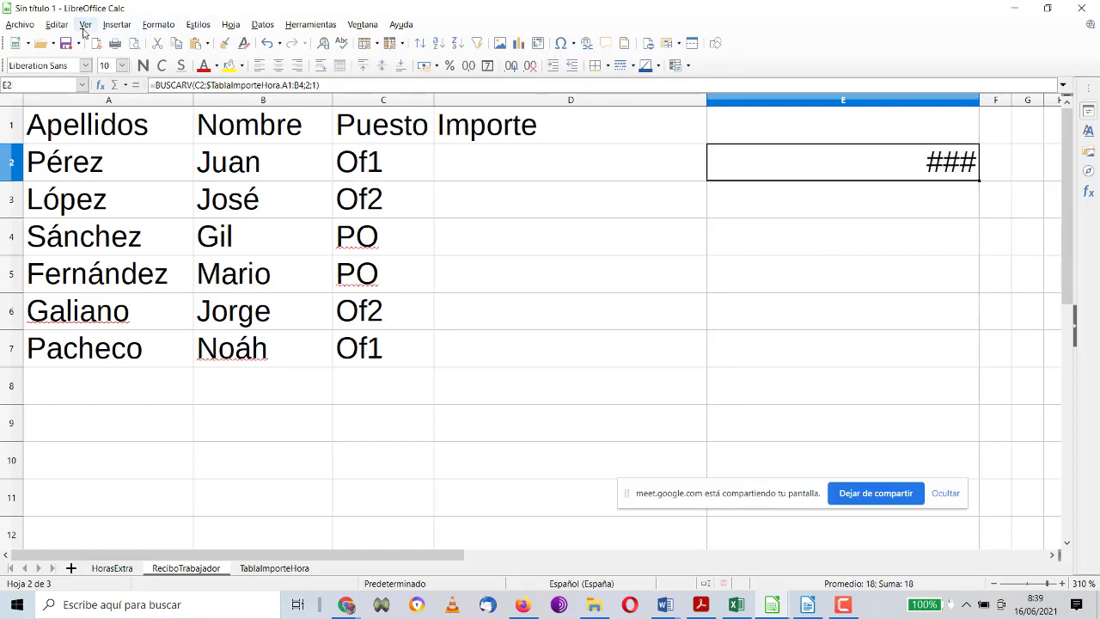
click(85, 25)
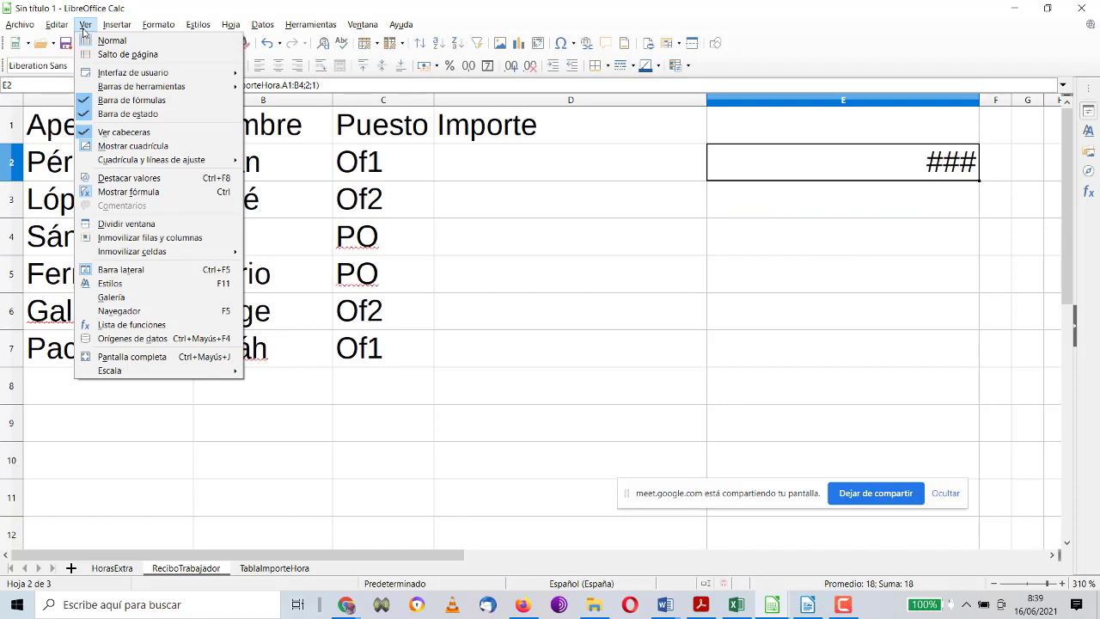
Step: Turn off formula display and copy E2's lookup formula text into D2
click(129, 191)
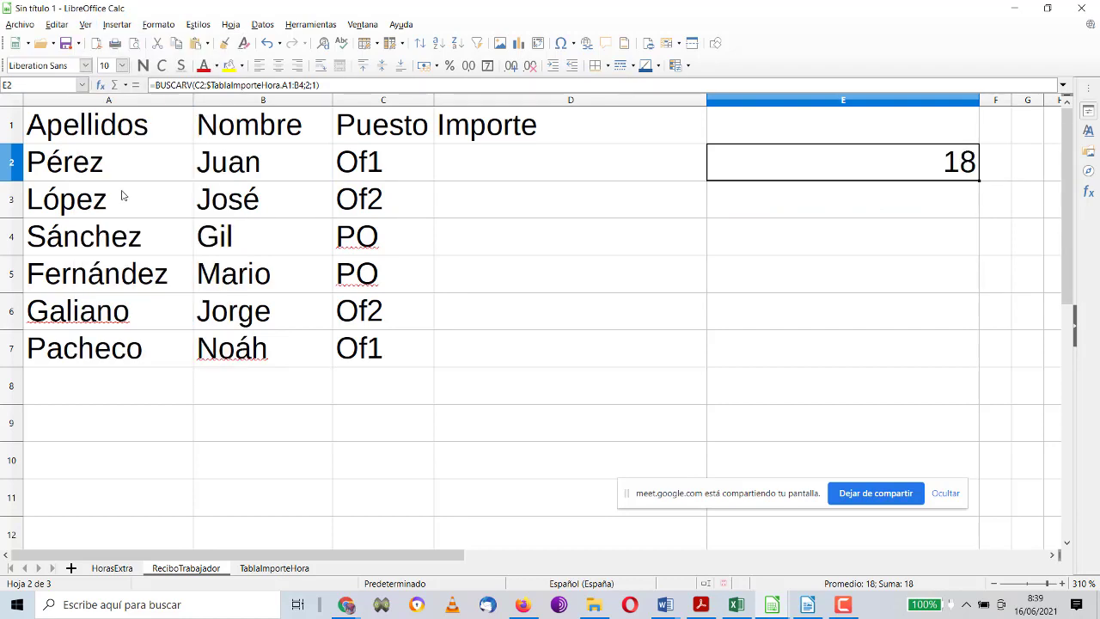
double_click(905, 163)
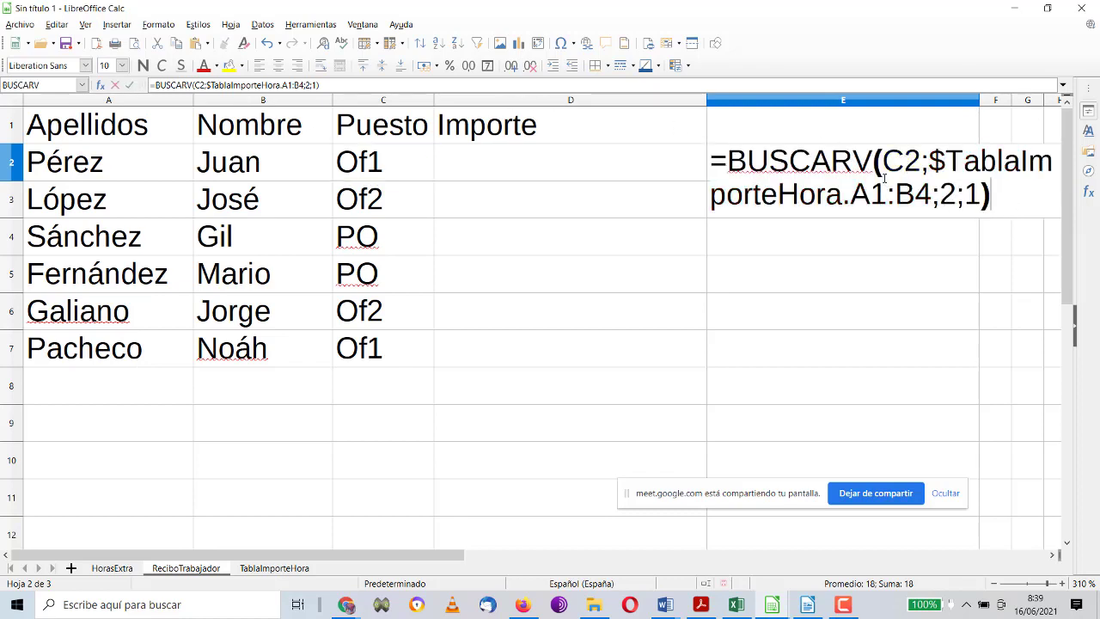
drag(992, 194, 718, 144)
key(ctrl+c)
key(Escape)
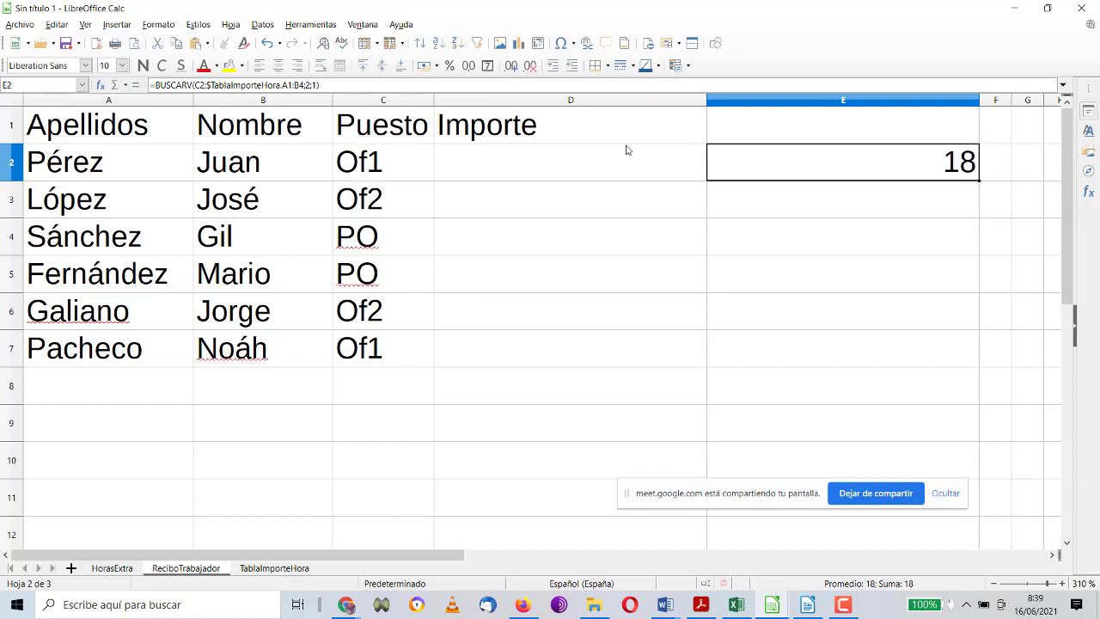
double_click(625, 151)
key(ctrl+v)
key(Return)
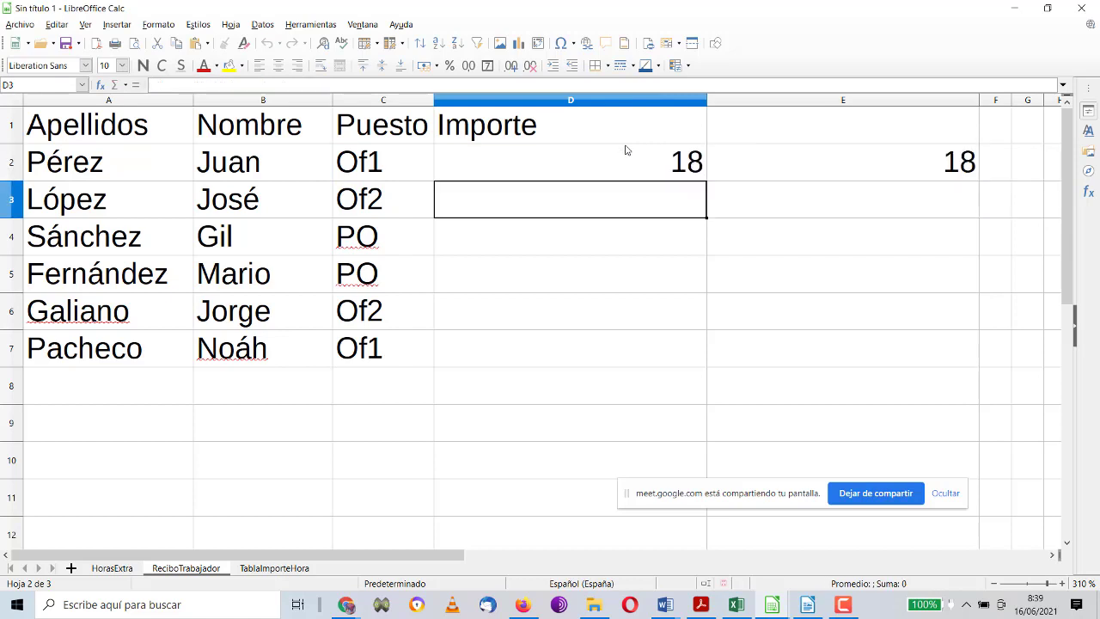
Step: Clear E2, narrow column D, and fill D2's lookup down to D7
click(938, 168)
key(Delete)
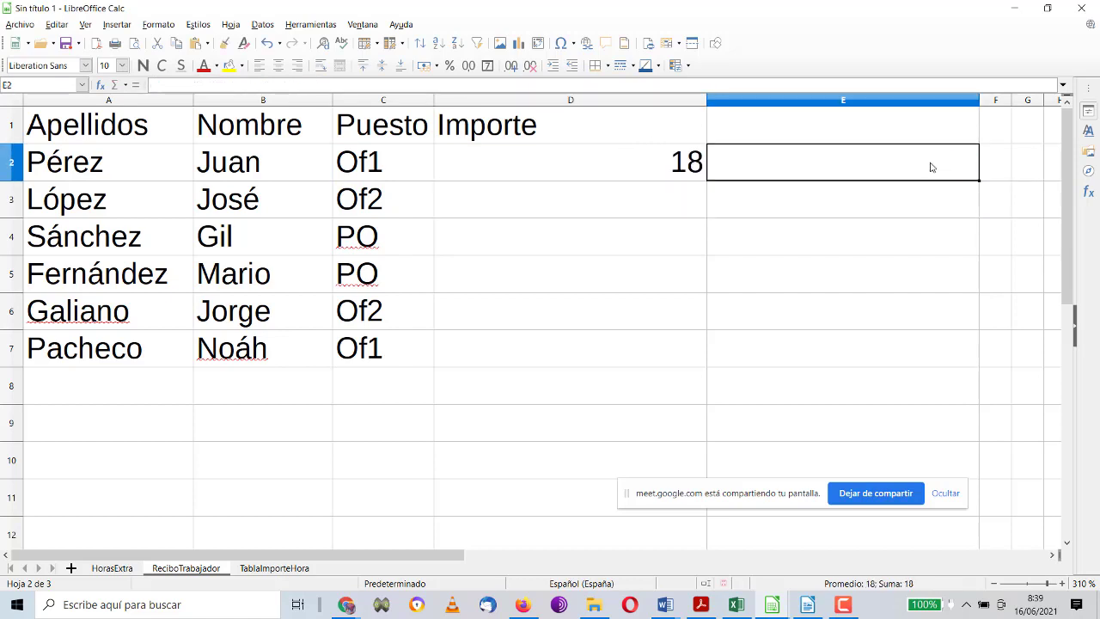
click(689, 159)
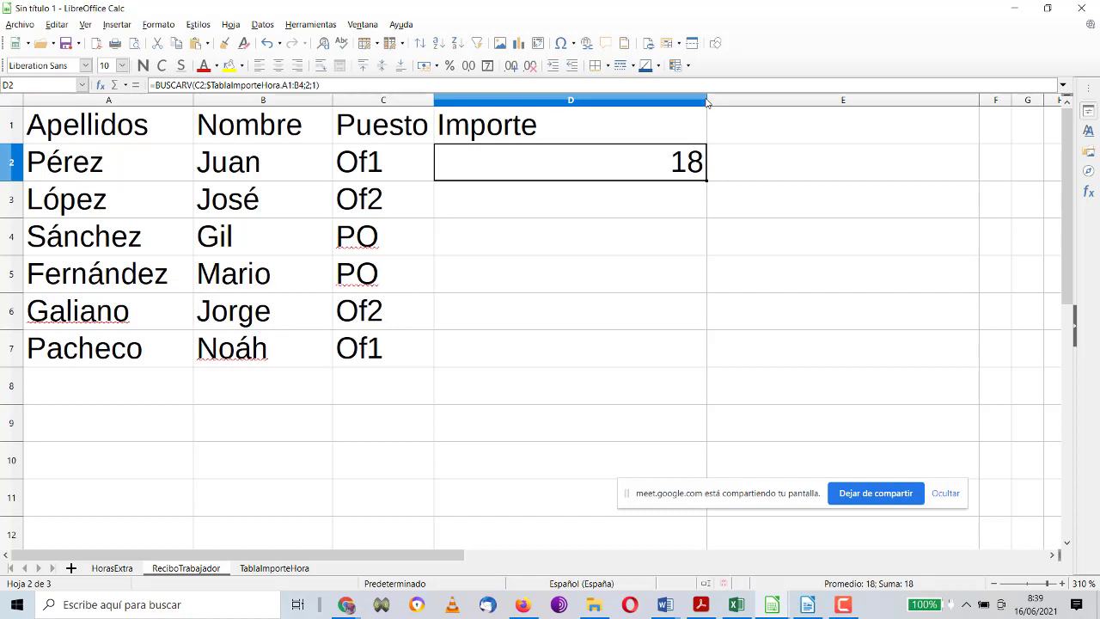
drag(706, 101, 568, 102)
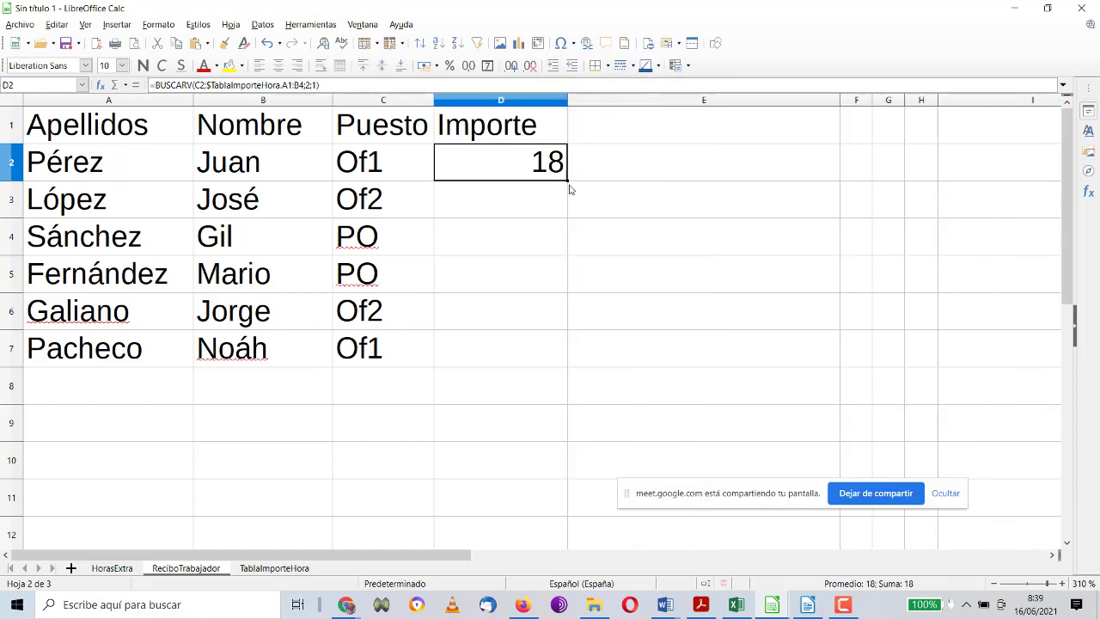
drag(565, 179, 555, 362)
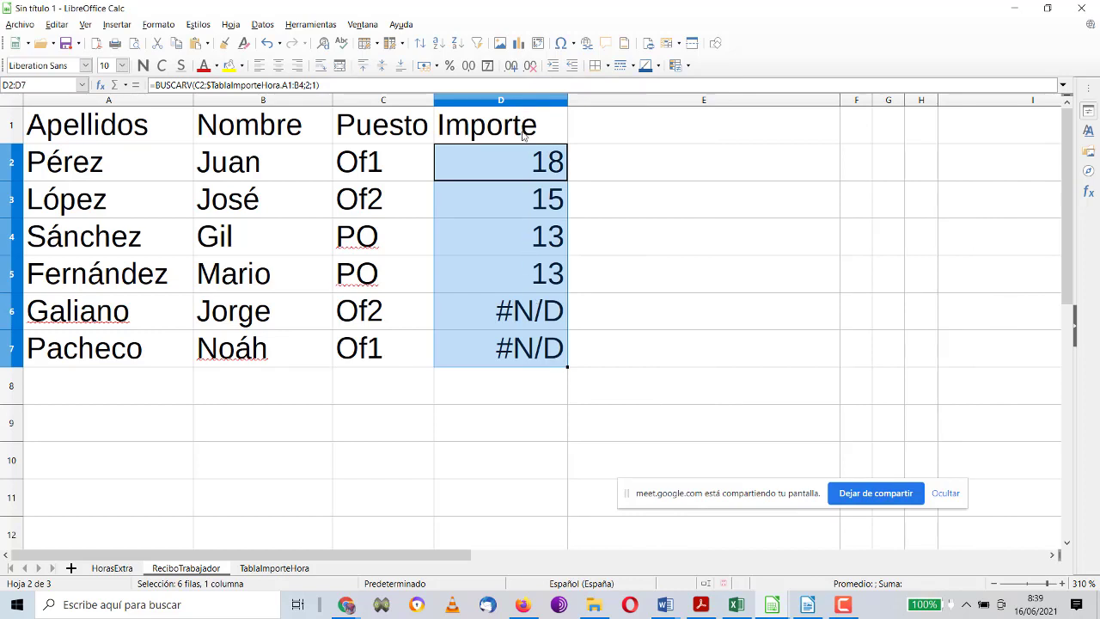
Step: Inspect the lookup formulas in D2 and D3 against the TablaImporteHora sheet
double_click(523, 163)
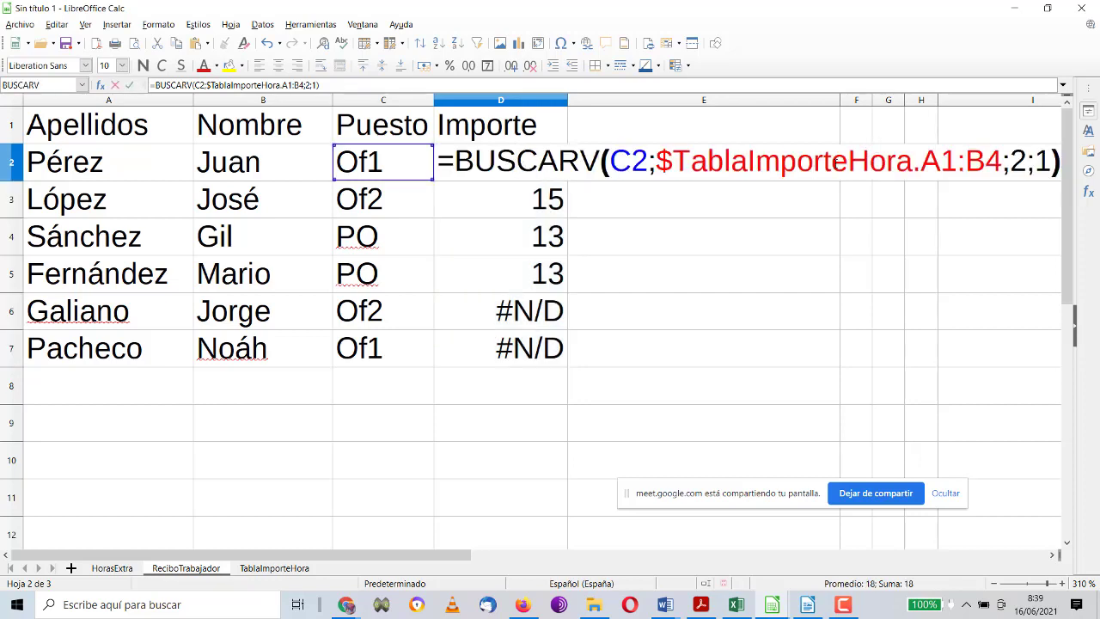
key(Escape)
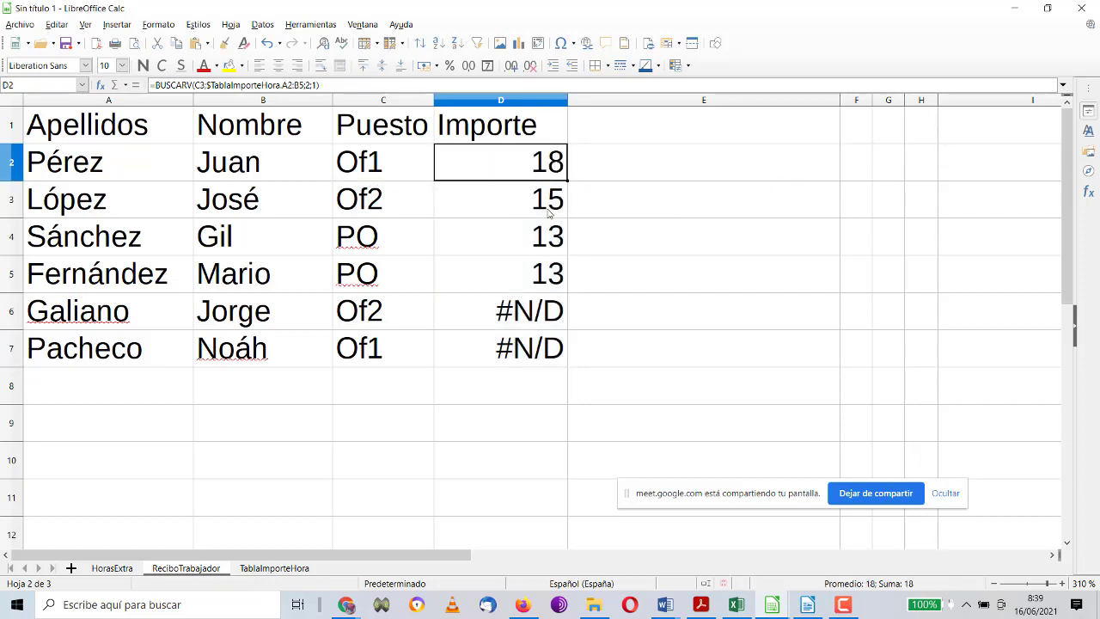
double_click(548, 213)
key(Escape)
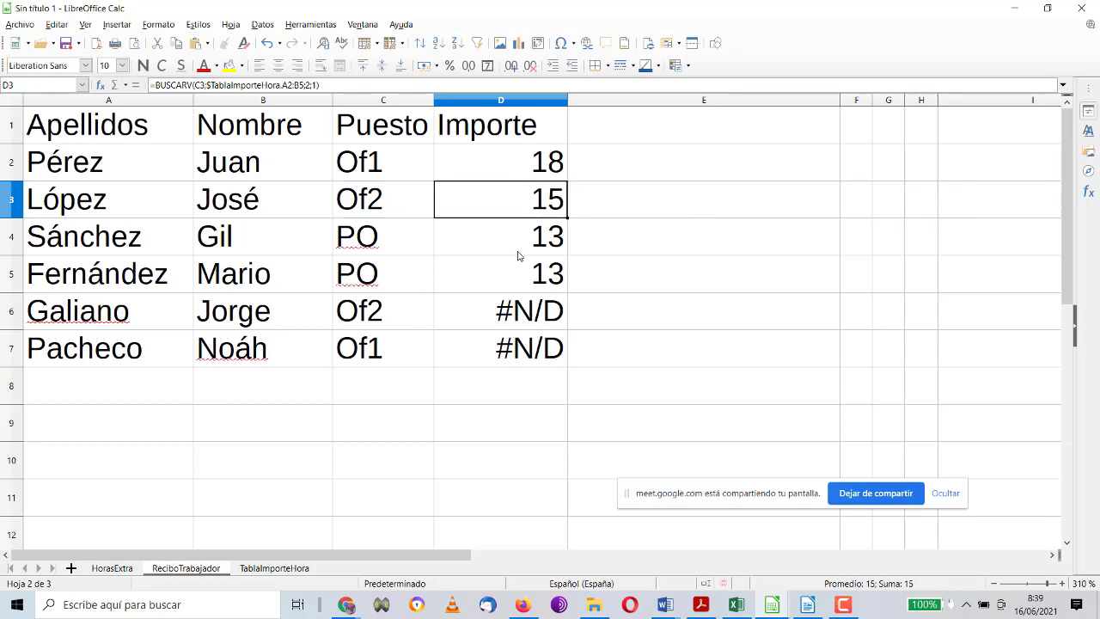
click(246, 568)
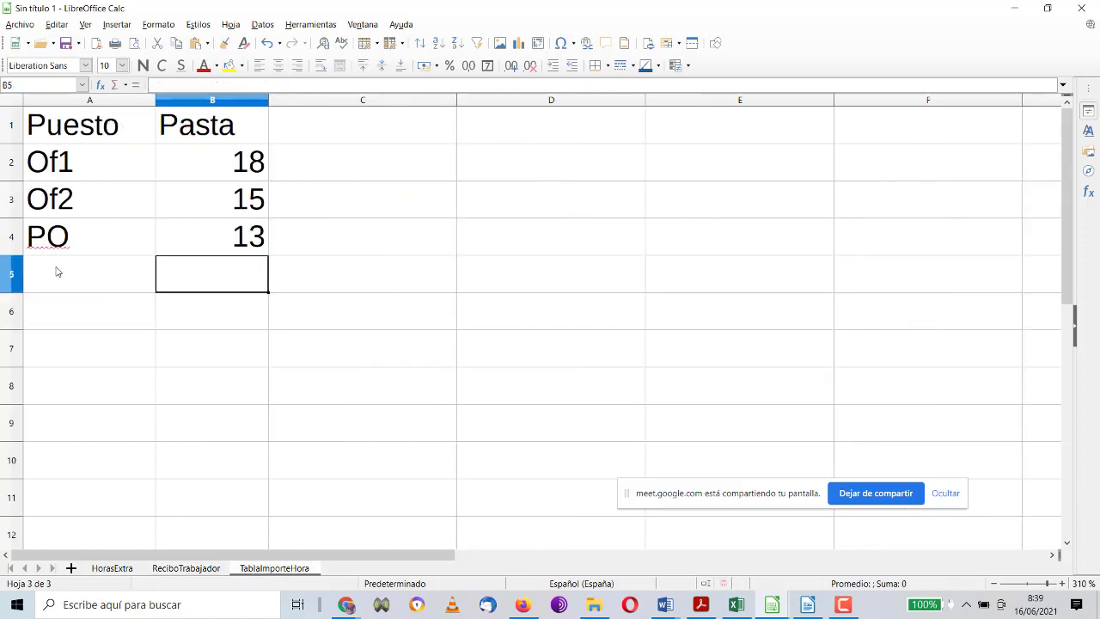
click(204, 568)
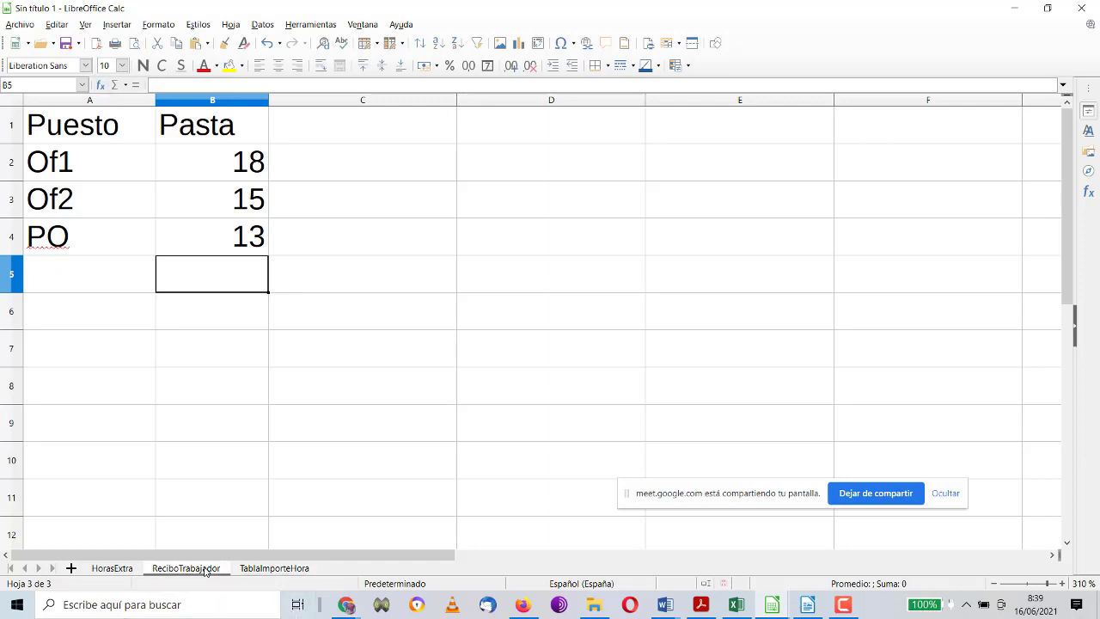
Step: Make D2's lookup range absolute as $TablaImporteHora.$A$1:$B$4
click(507, 164)
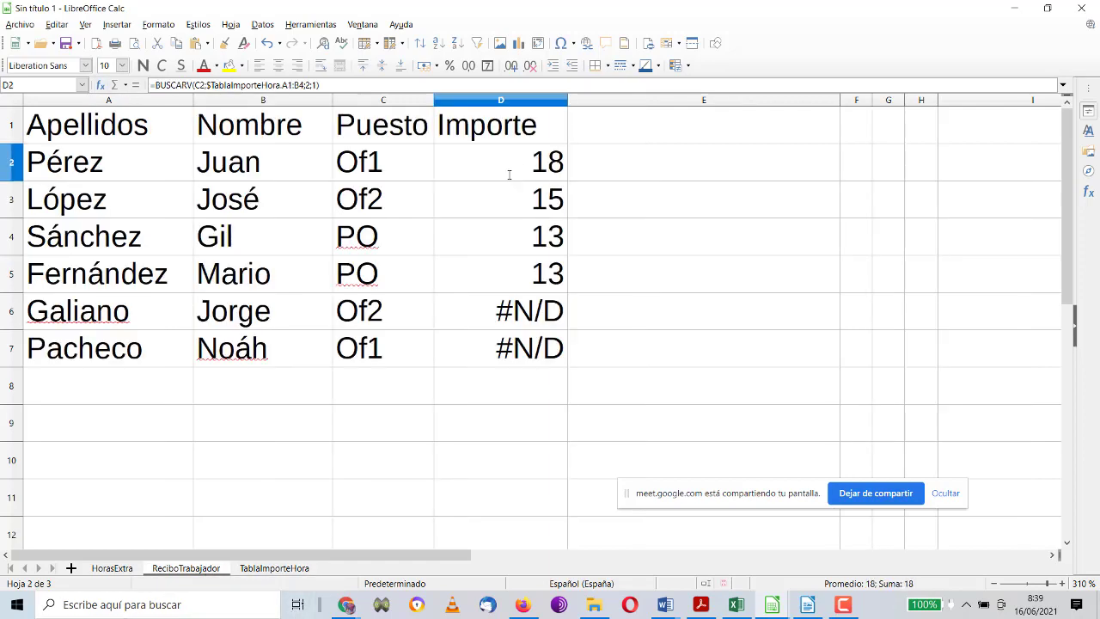
double_click(517, 165)
click(924, 164)
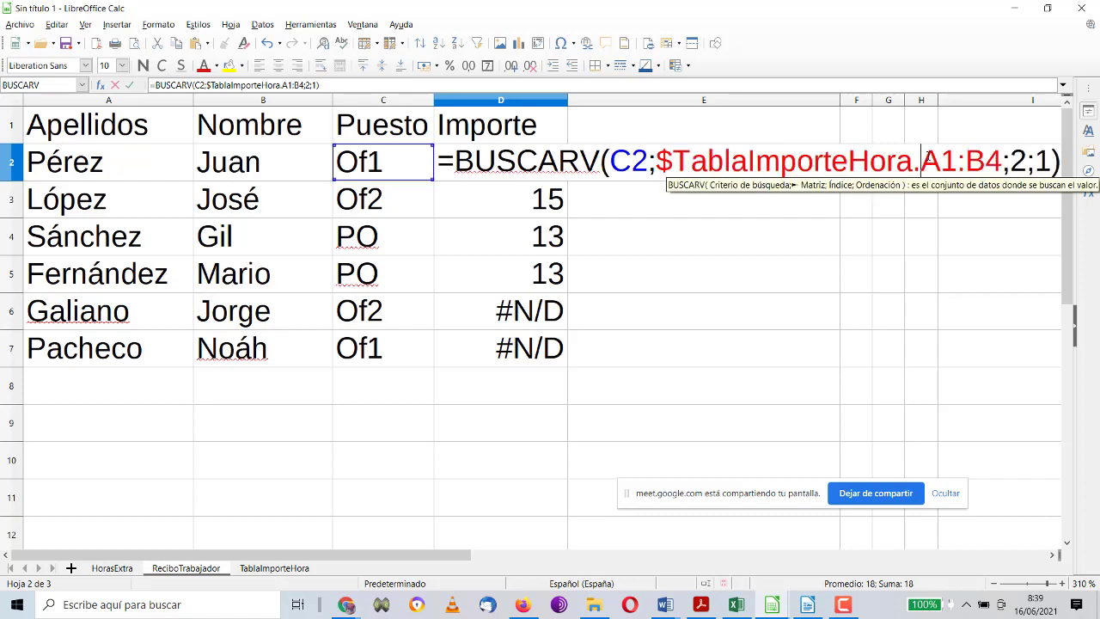
text($)
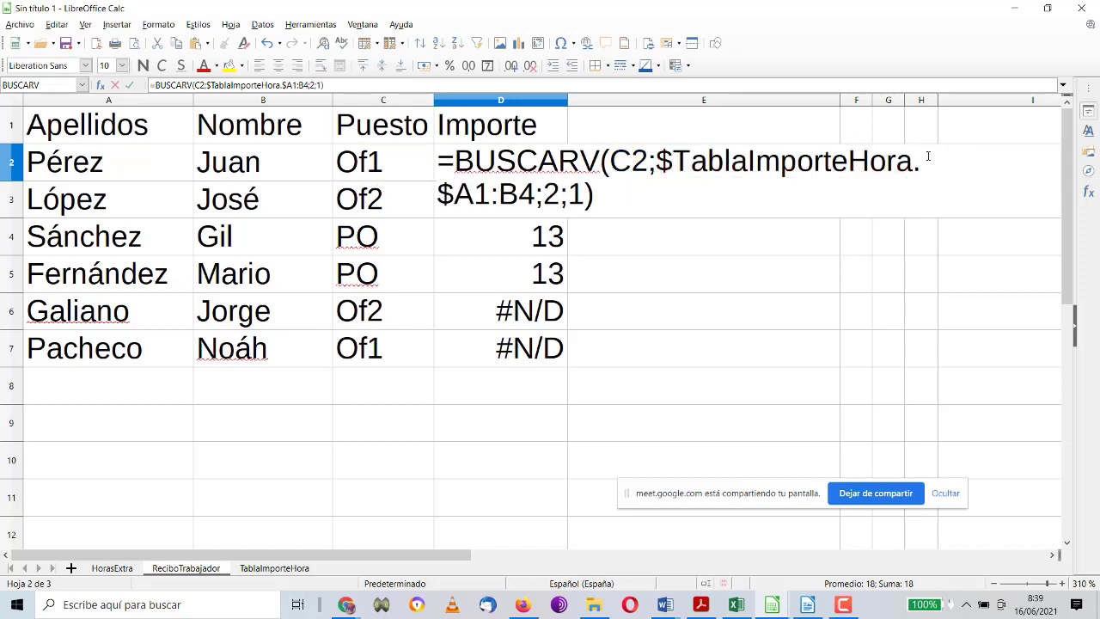
key(Right)
text($)
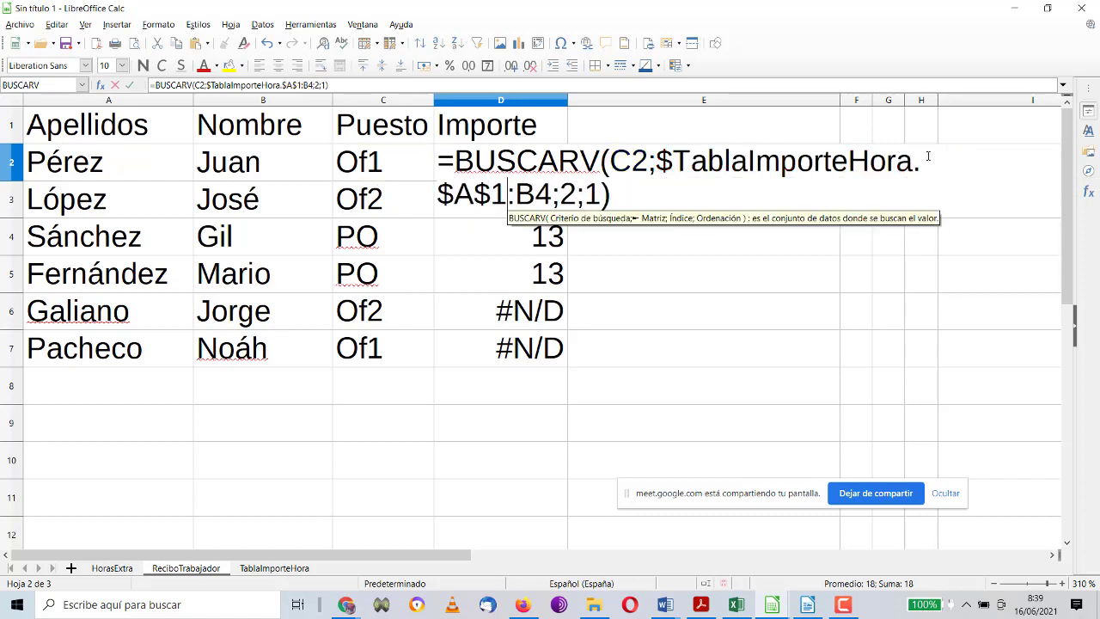
key(Right)
key(Right)
text($)
key(Right)
text($)
key(Return)
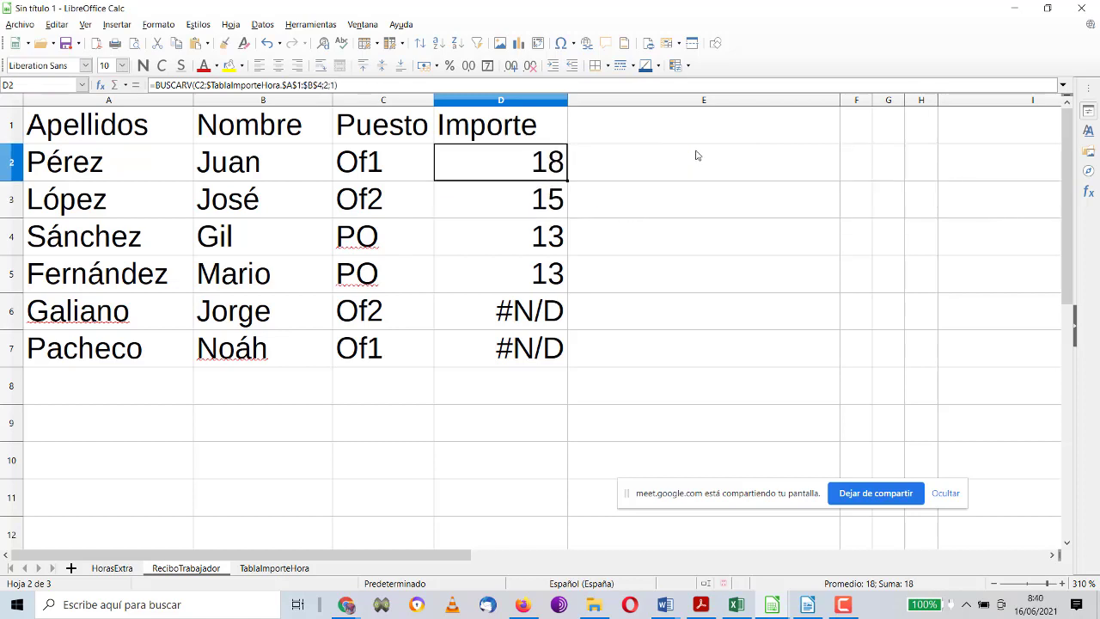
Step: Fill the corrected lookup down to D7 (18, 15, 13, 13, 15, 18) and narrow column D slightly
drag(569, 181, 553, 363)
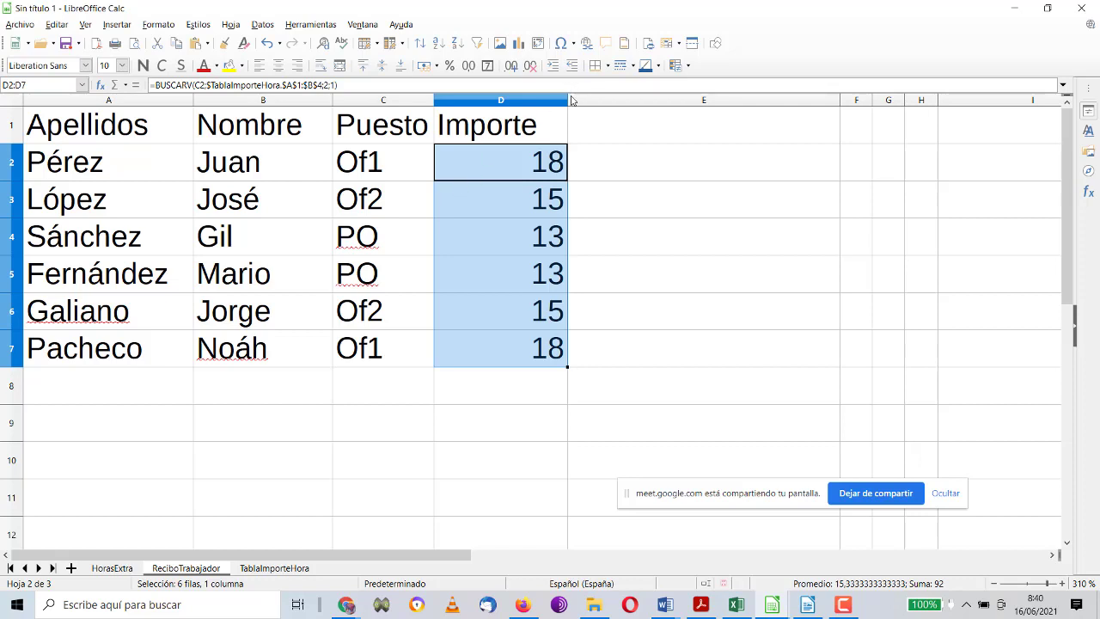
drag(568, 99, 543, 102)
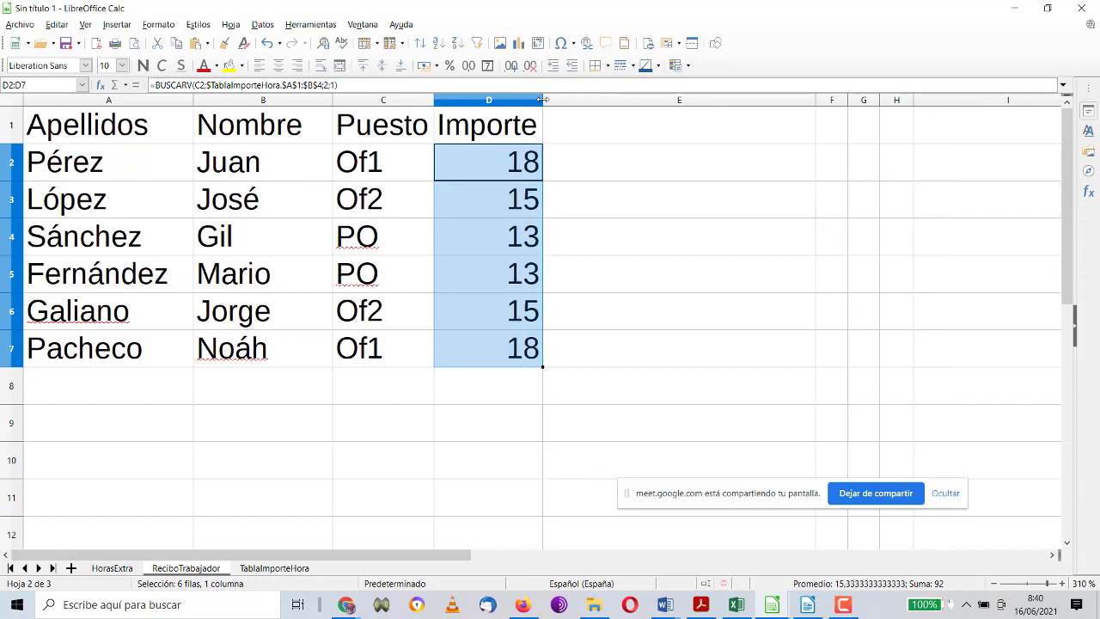
click(602, 139)
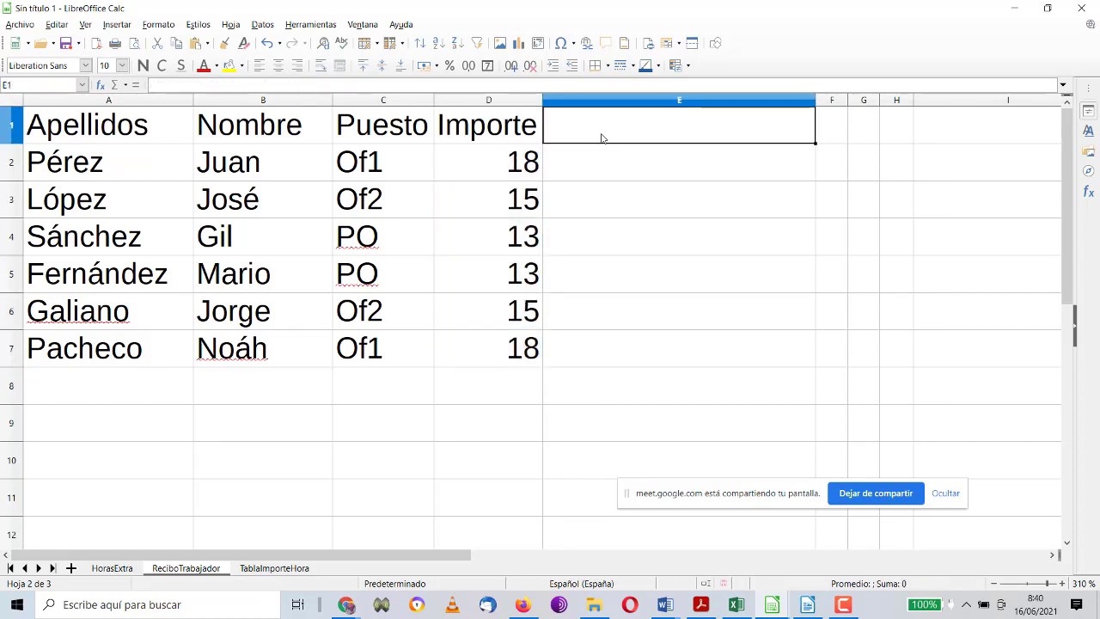
Step: Type the header Horas in E1
text(con)
key(BackSpace)
key(BackSpace)
key(BackSpace)
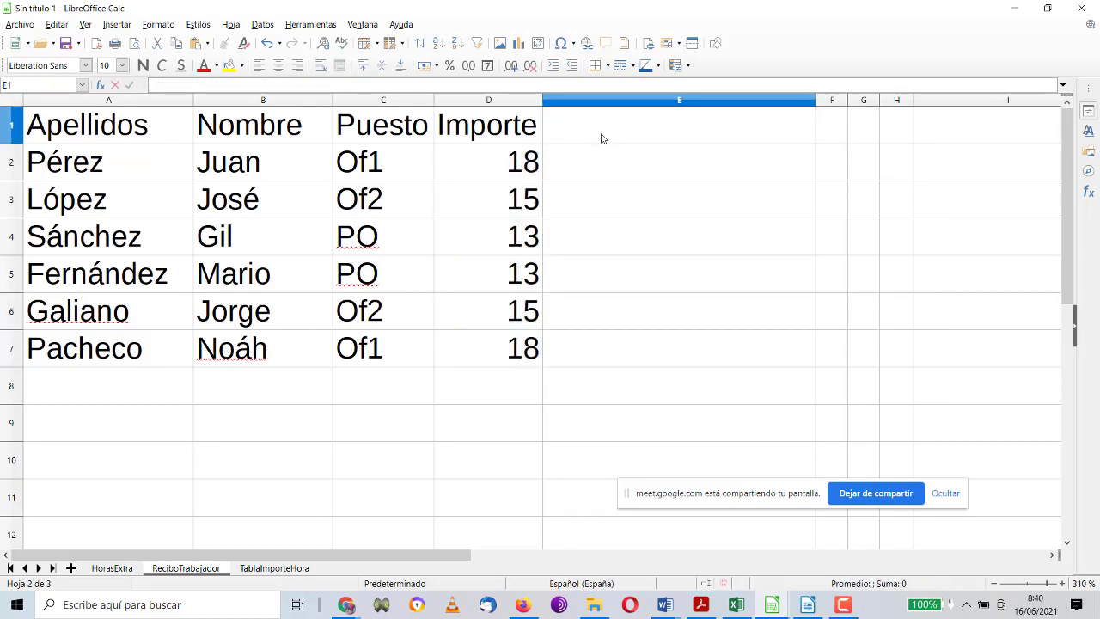
text(HORAS)
key(BackSpace)
key(BackSpace)
key(BackSpace)
key(BackSpace)
key(BackSpace)
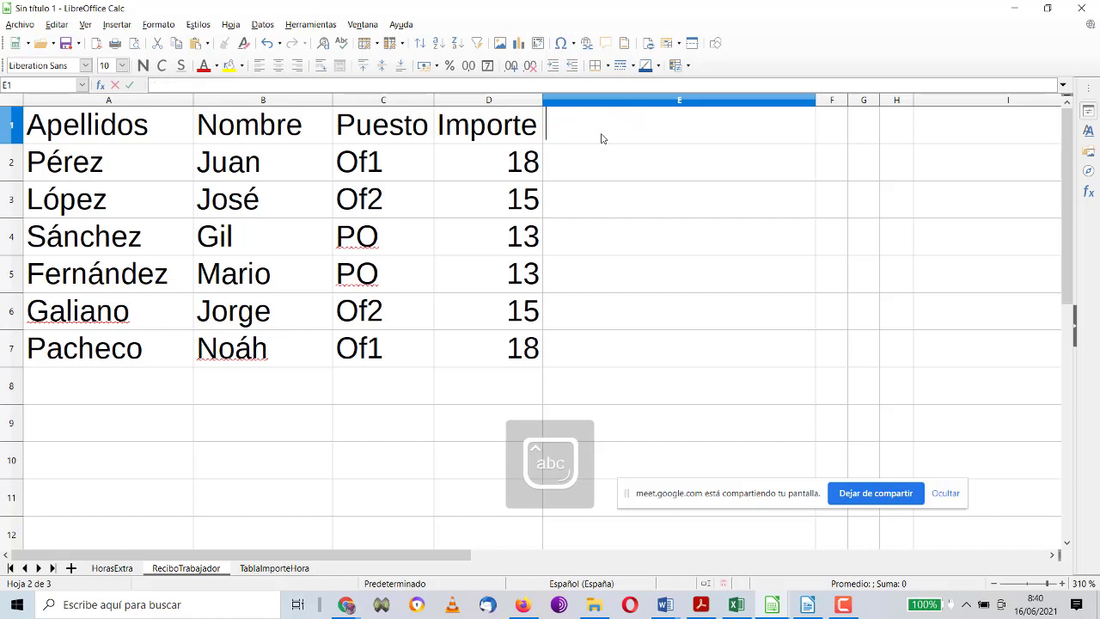
text(Horas)
key(Return)
Step: Link E2 to the first worker's DÍAS value with =$HorasExtra.H2
text(=)
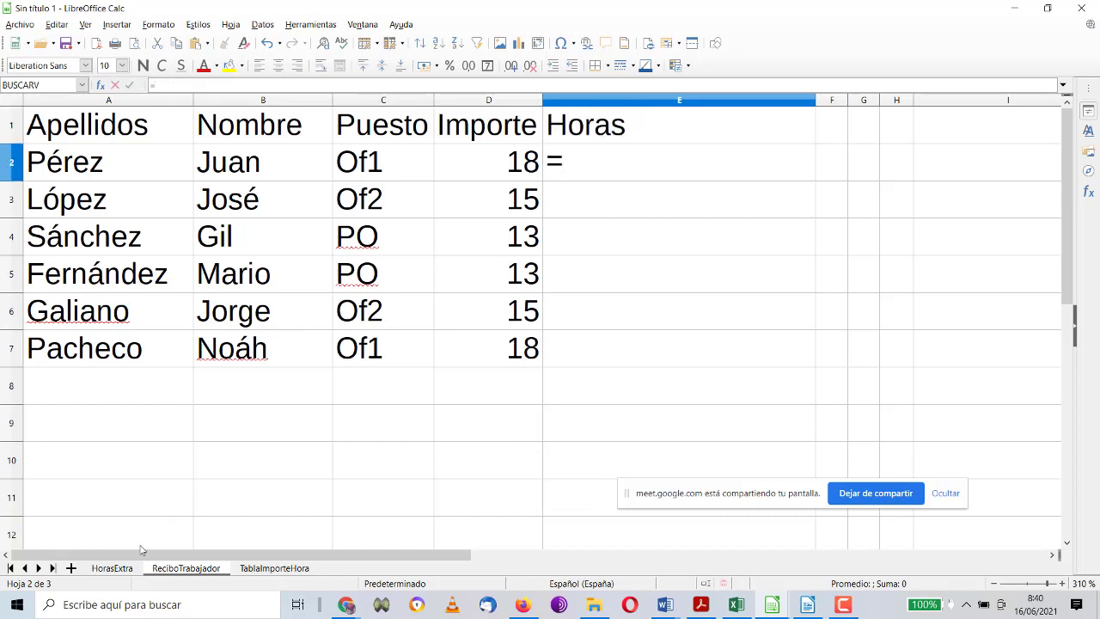
click(126, 571)
click(678, 171)
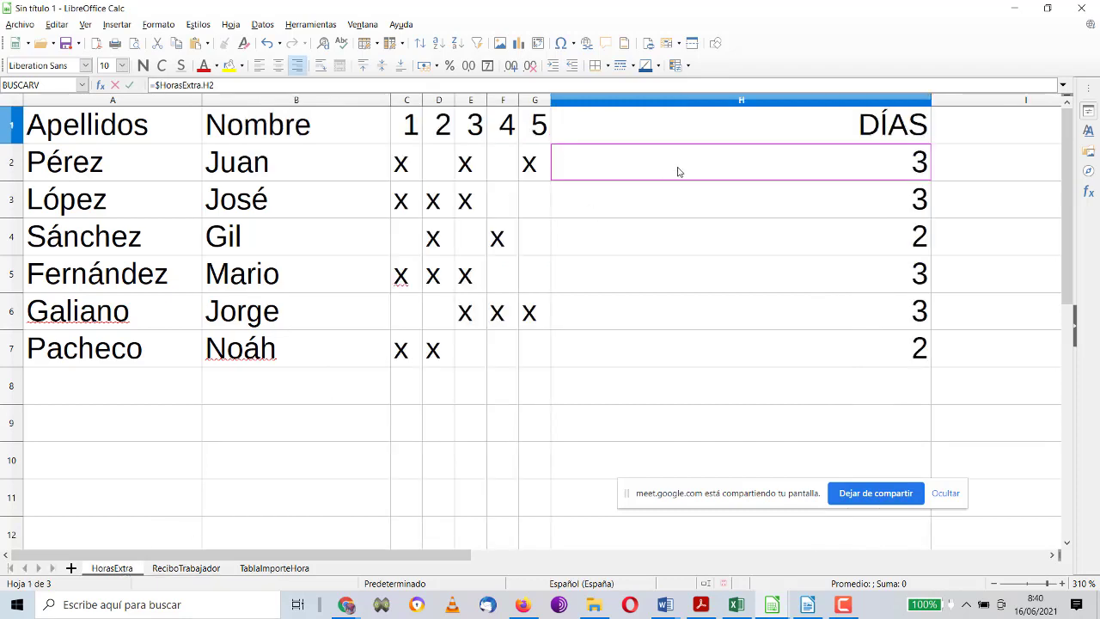
key(Return)
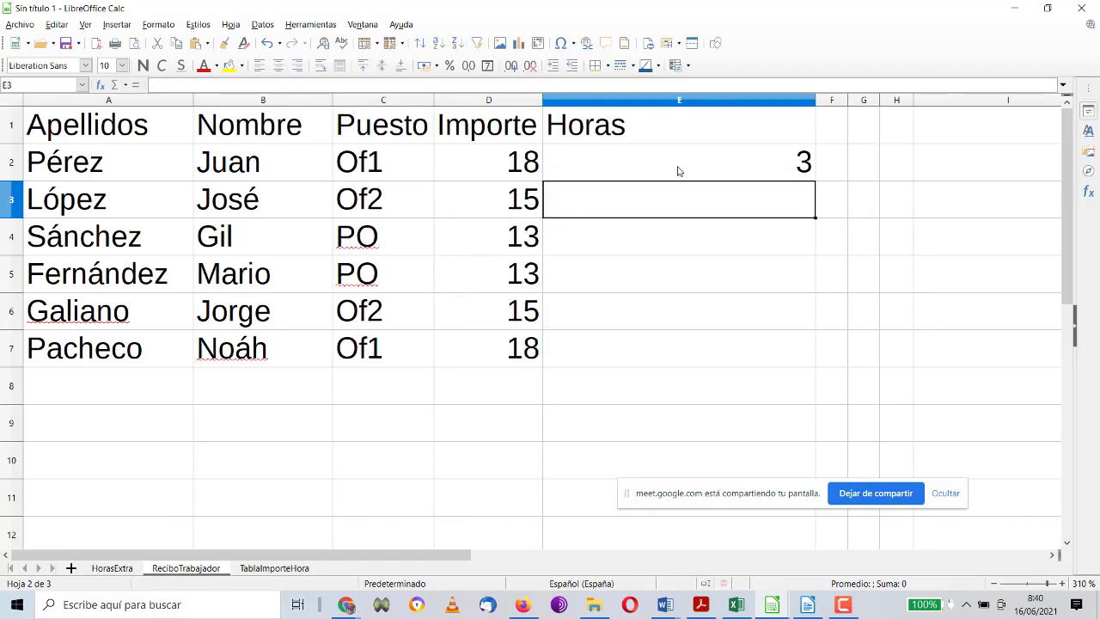
Step: Narrow column E, fill the link down to E7 (3, 3, 2, 3, 3, 2), and widen column F
click(821, 100)
click(748, 100)
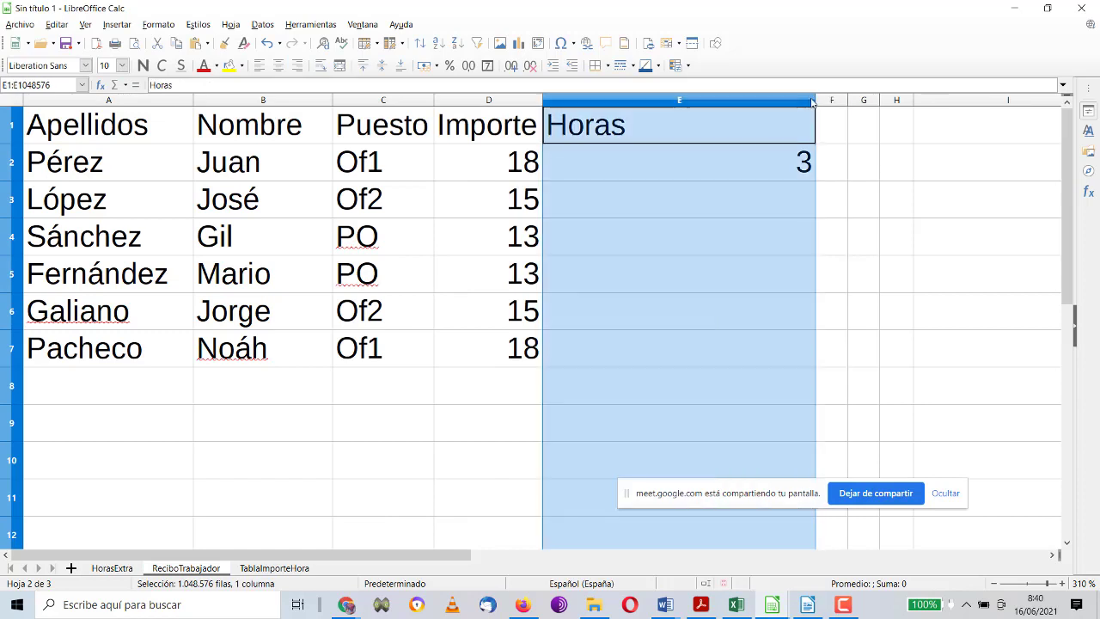
drag(816, 101, 660, 100)
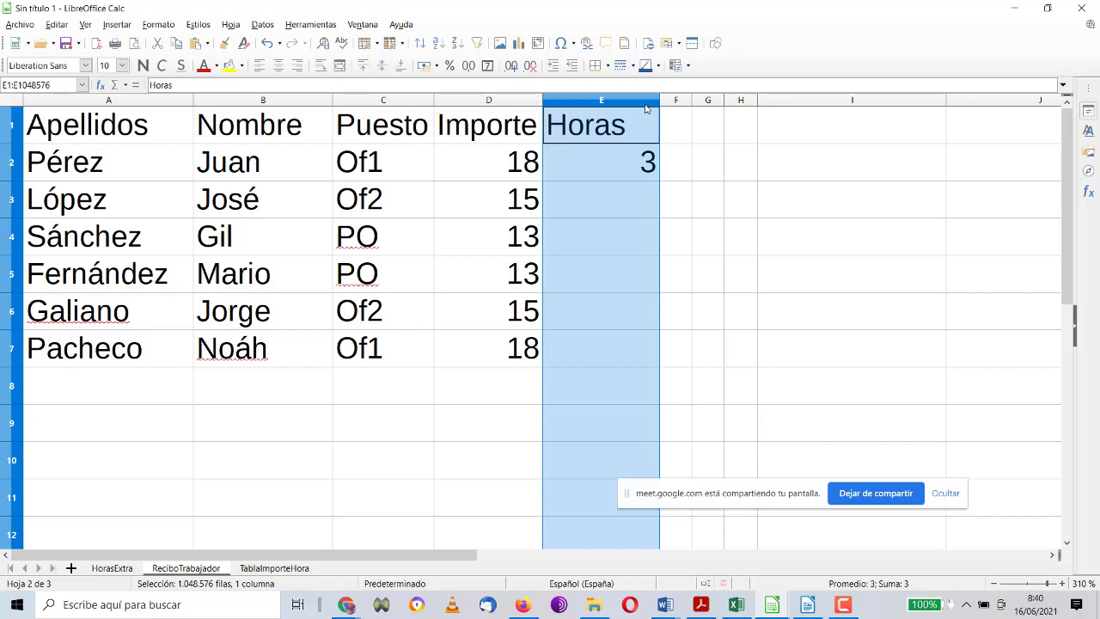
click(648, 171)
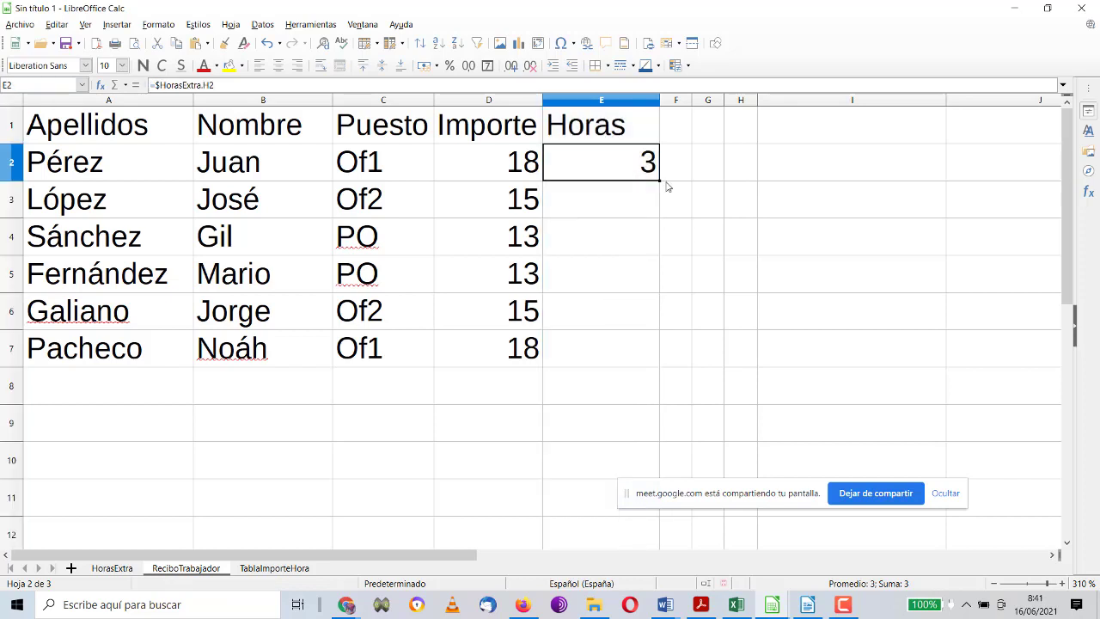
drag(660, 179, 638, 365)
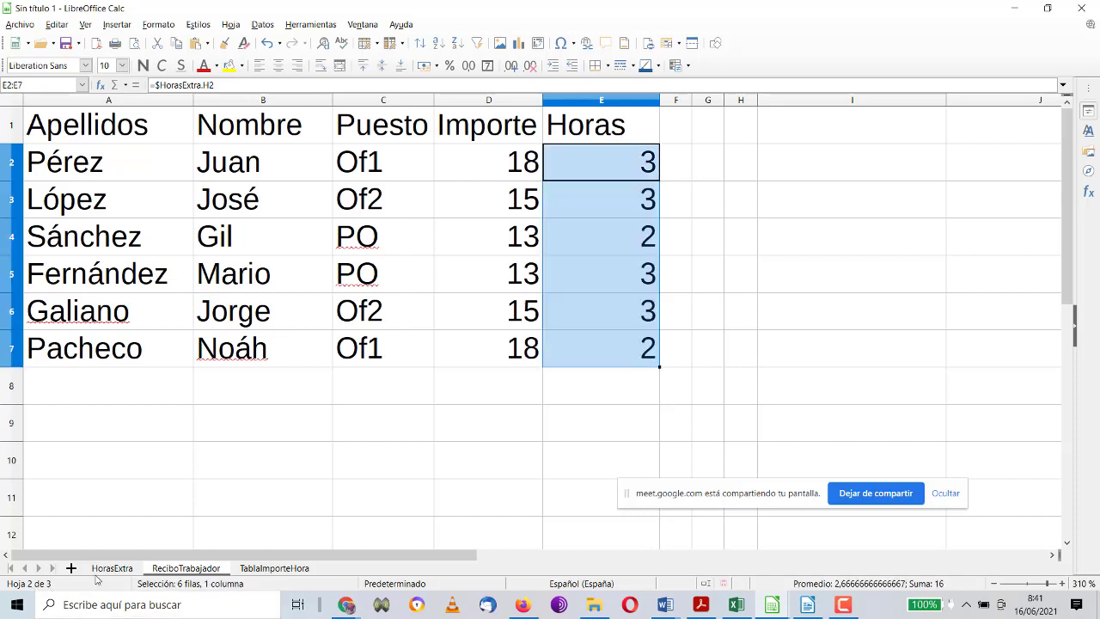
click(108, 569)
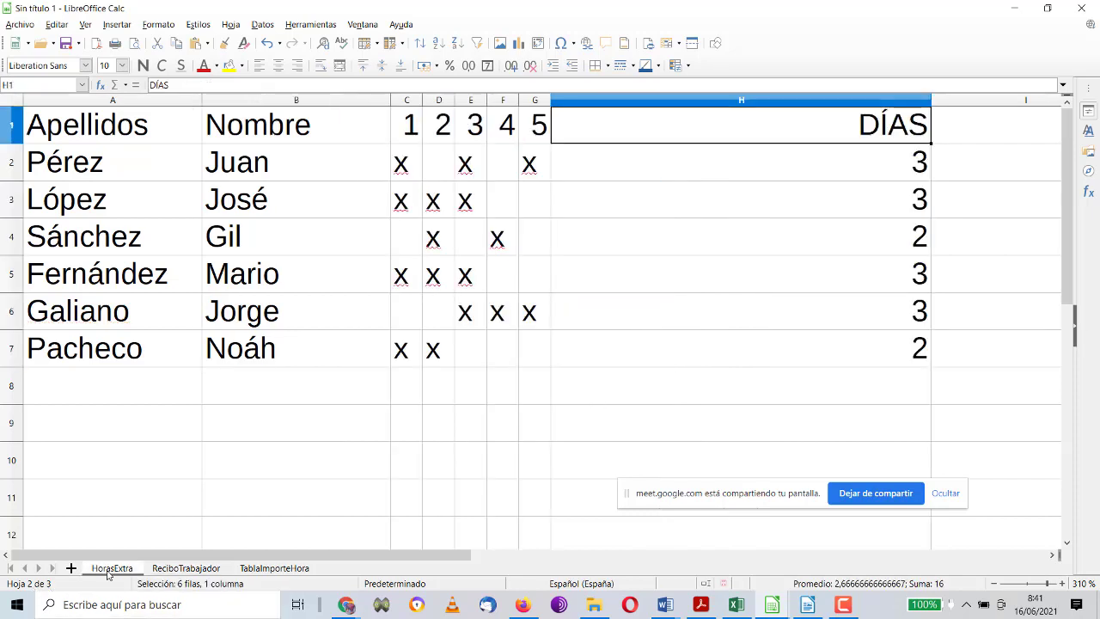
click(162, 571)
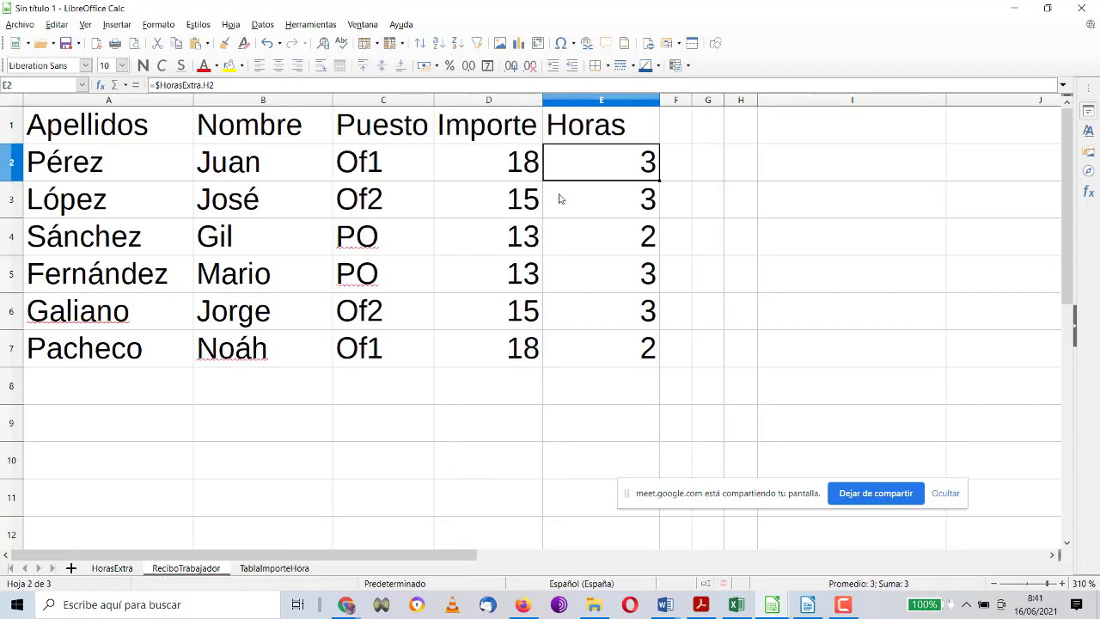
drag(692, 101, 742, 101)
Step: Type the header total in F1
click(701, 124)
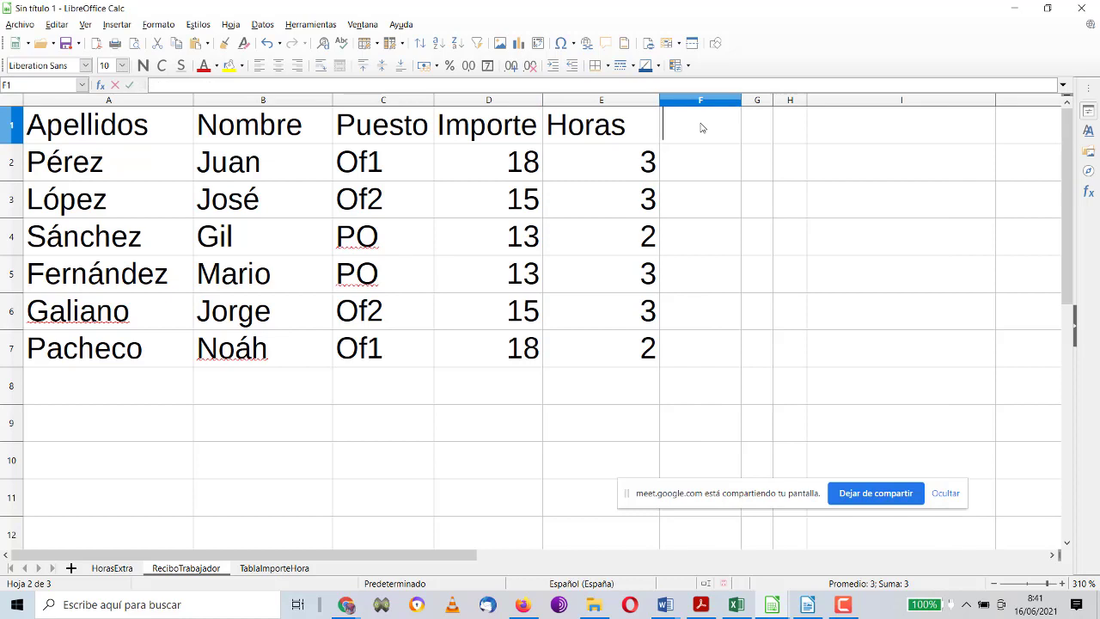
double_click(701, 124)
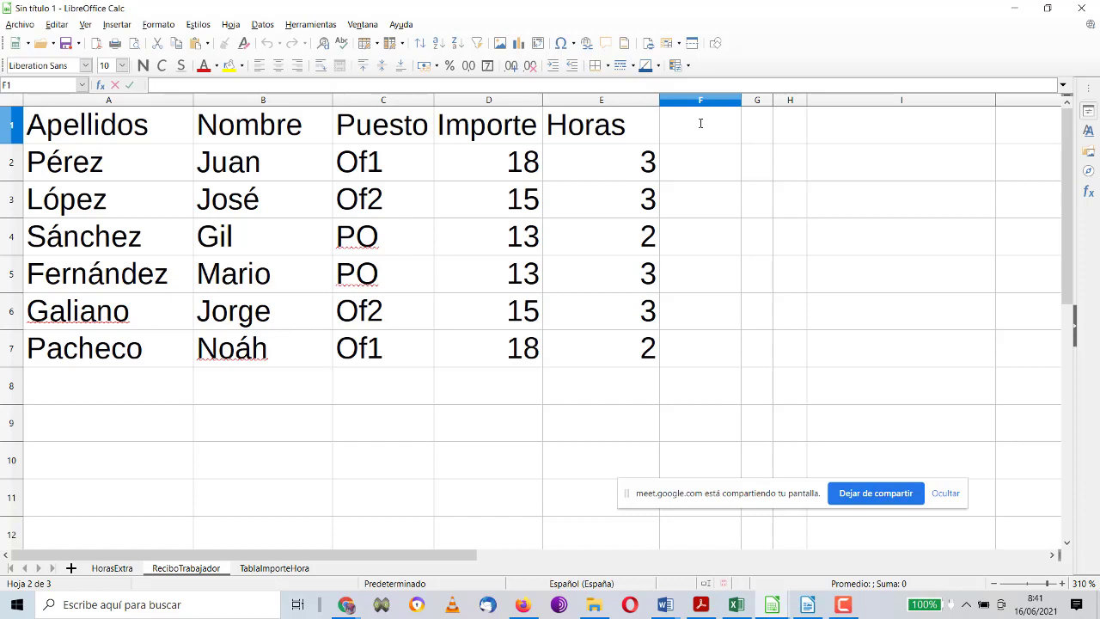
text(total)
key(Return)
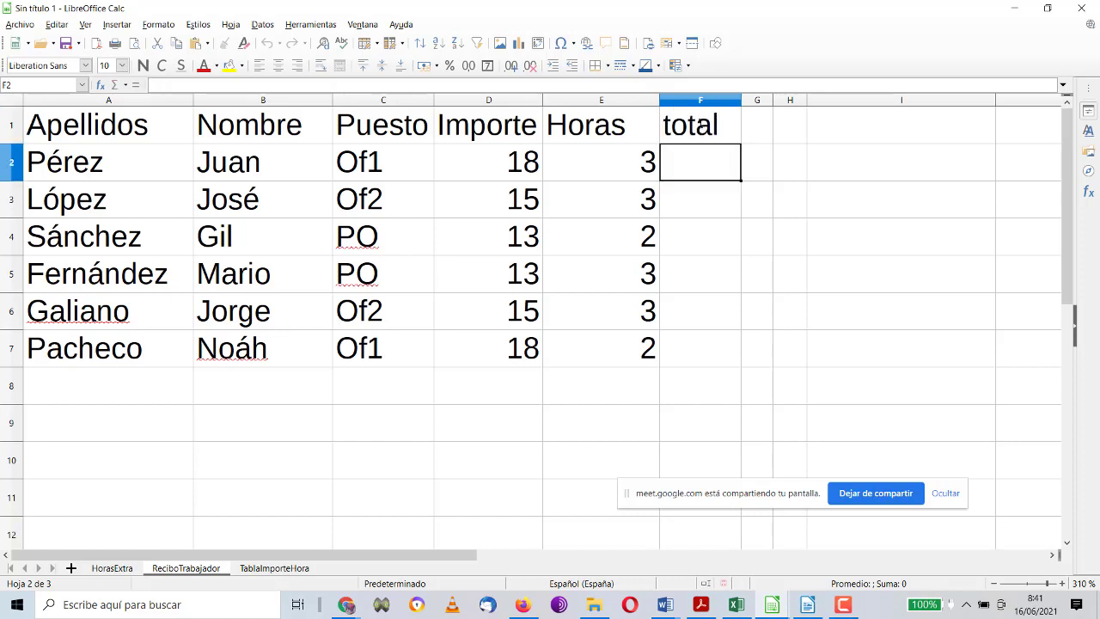
Step: Enter =D2*E2 in F2 and fill it down to F7
text(=)
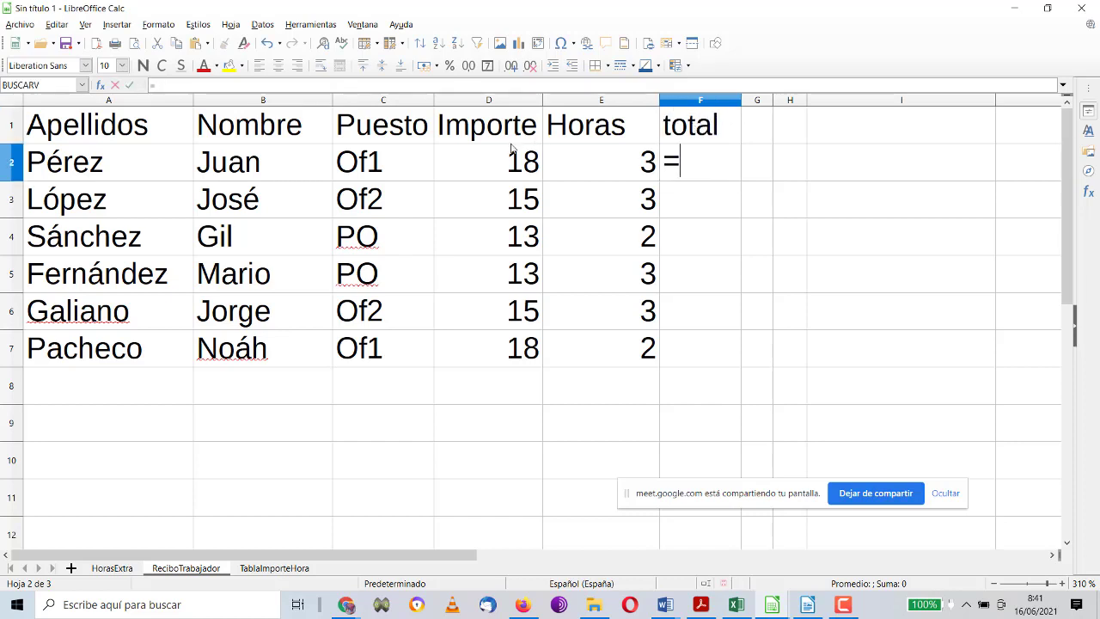
click(507, 156)
text(*)
click(586, 172)
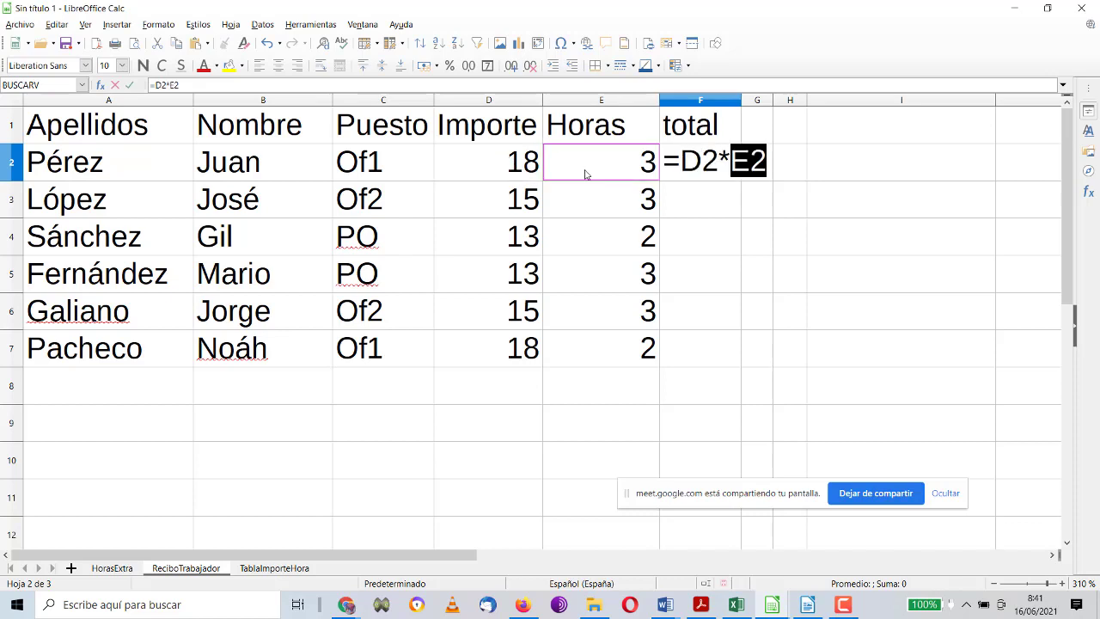
key(Return)
click(698, 172)
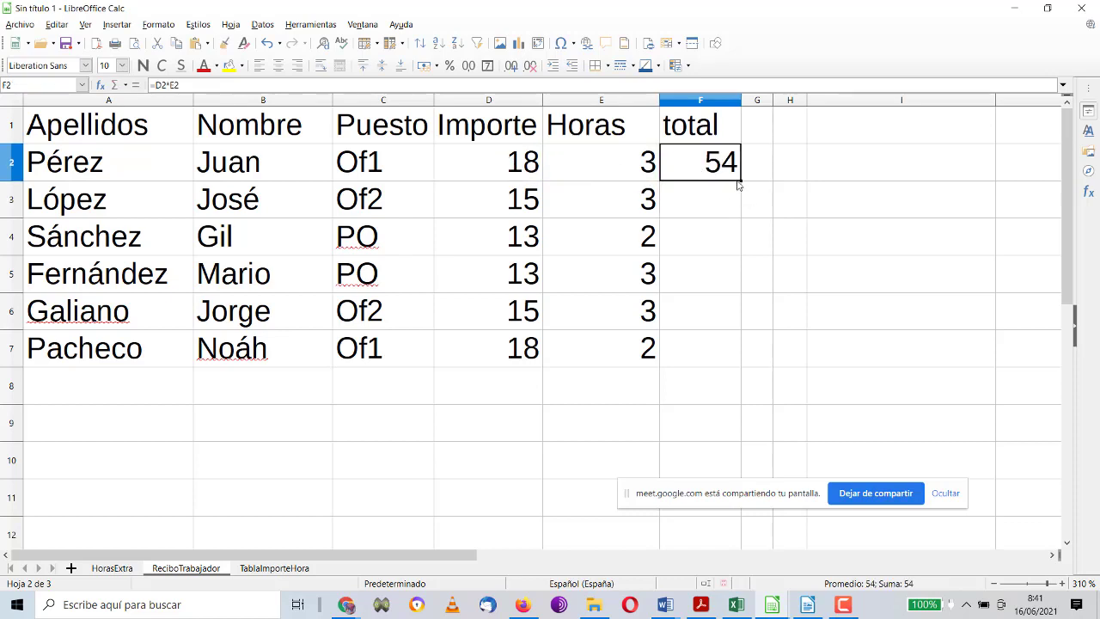
drag(739, 181, 732, 356)
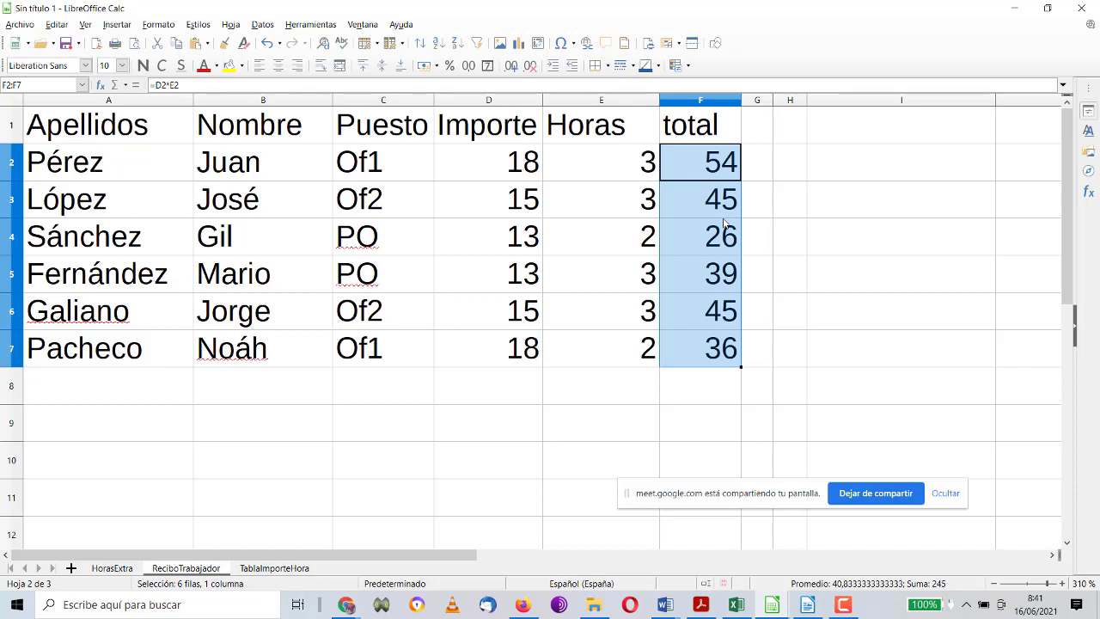
Step: Capitalise the header to Total and check the totals in rows 3 to 7
double_click(712, 127)
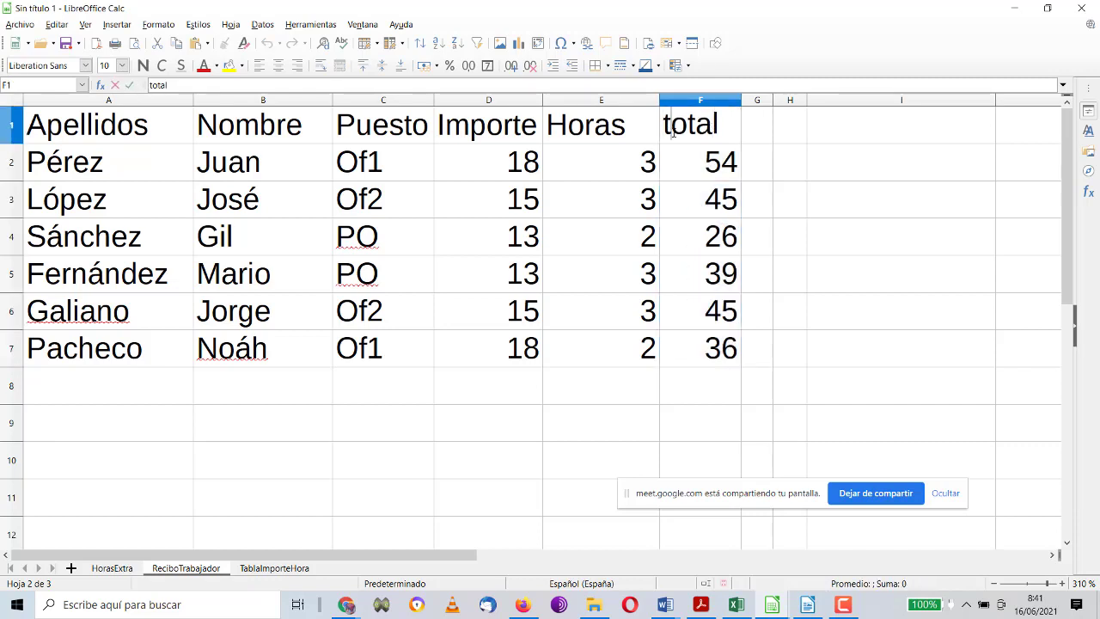
key(BackSpace)
text(T)
key(Return)
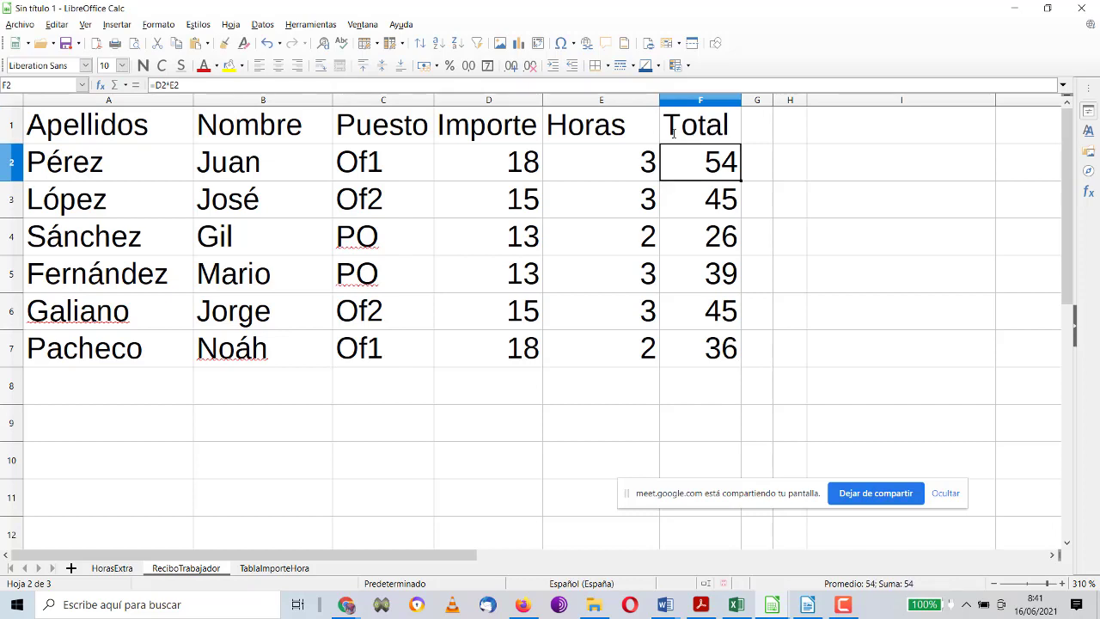
click(697, 198)
click(706, 236)
click(706, 284)
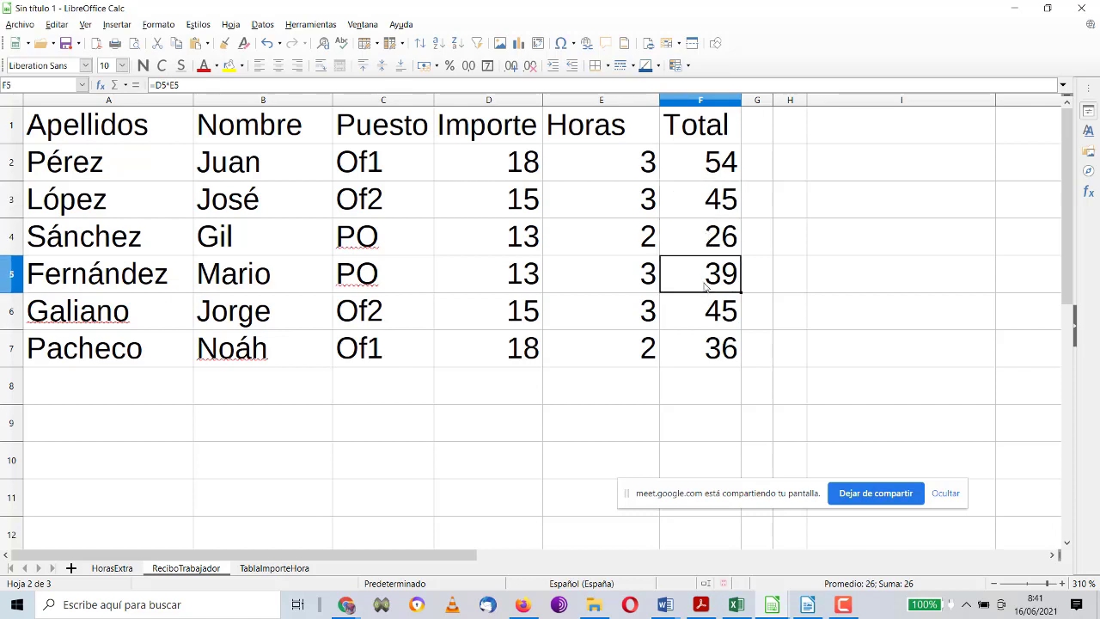
click(696, 316)
click(691, 347)
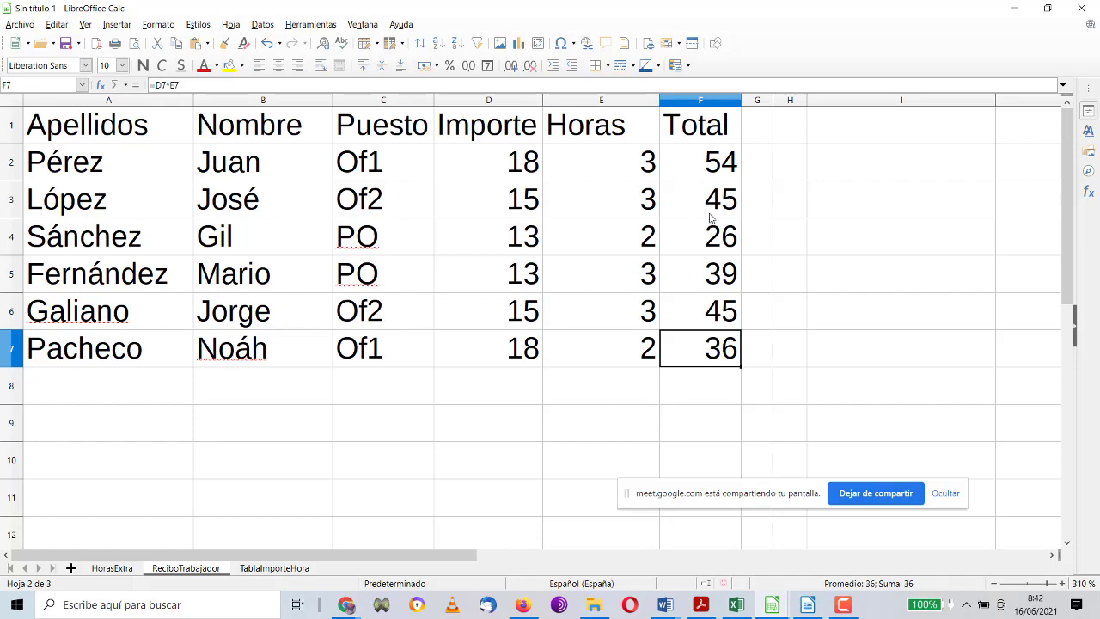
click(843, 605)
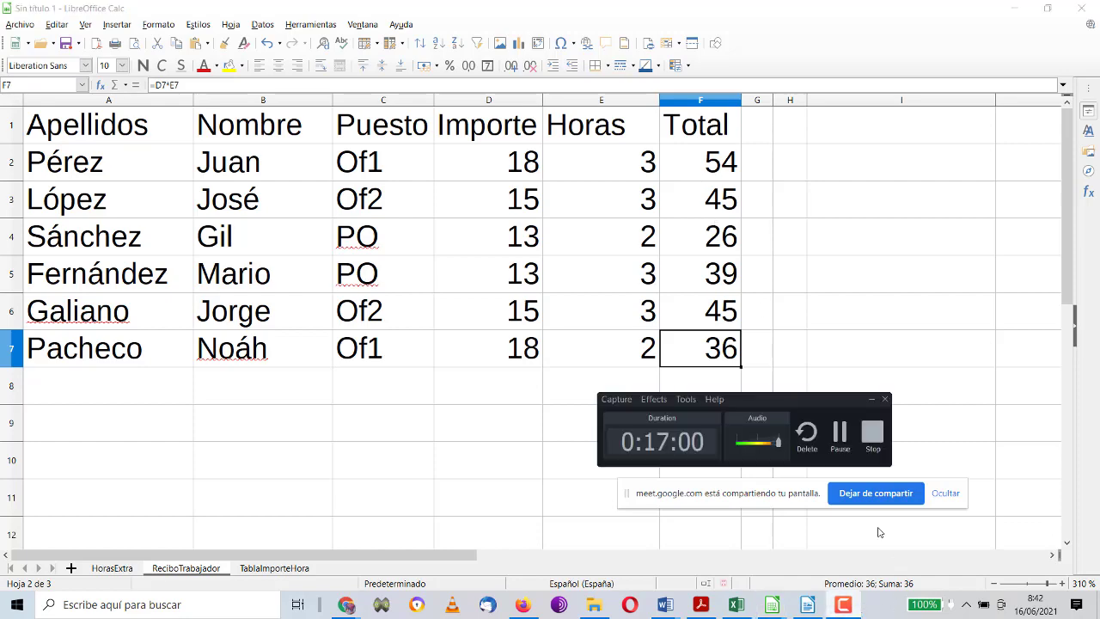